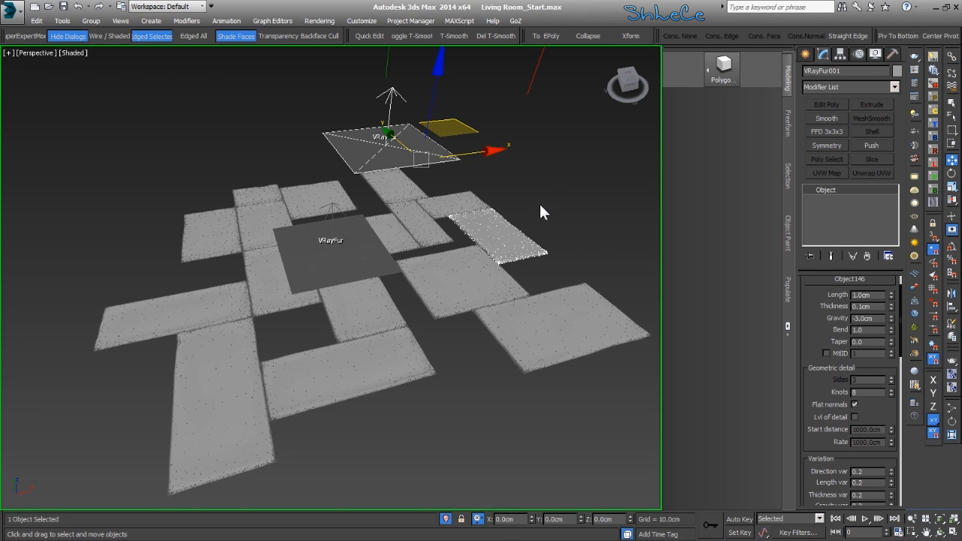
# Select all the rug pieces together with their VRayFur objects and group them under the default name
pyautogui.moveTo(537, 200); pyautogui.dragTo(376, 217, button='middle')
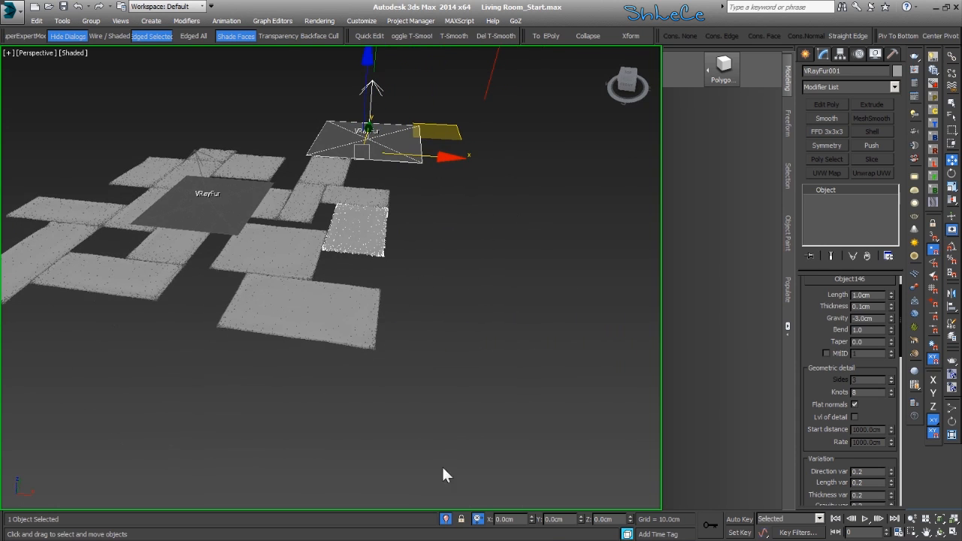
pyautogui.moveTo(280, 104); pyautogui.dragTo(336, 118, button='middle')
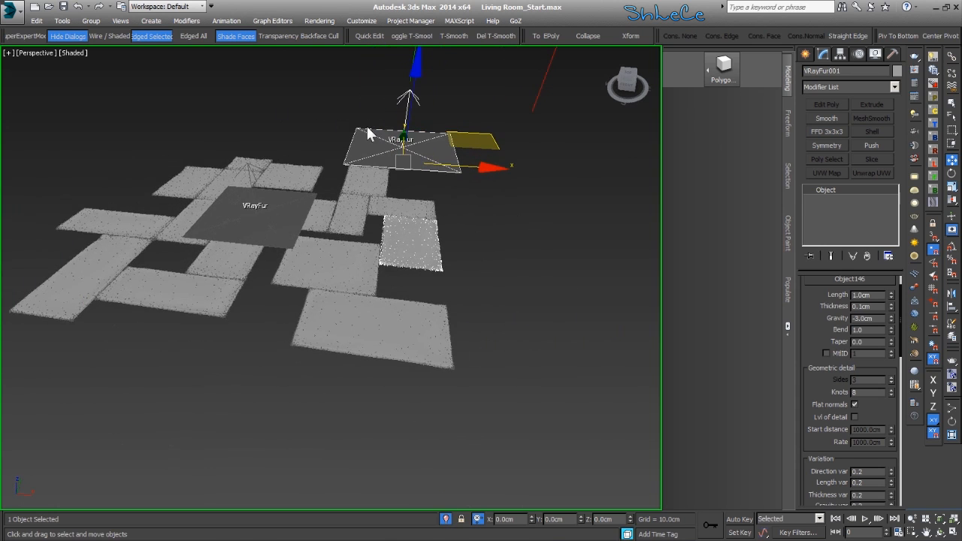
pyautogui.click(540, 315)
pyautogui.scroll(-2, 542, 309)
pyautogui.moveTo(576, 151); pyautogui.dragTo(65, 401)
pyautogui.keyDown('alt'); pyautogui.moveTo(64, 402); pyautogui.dragTo(96, 401, button='middle'); pyautogui.keyUp('alt')
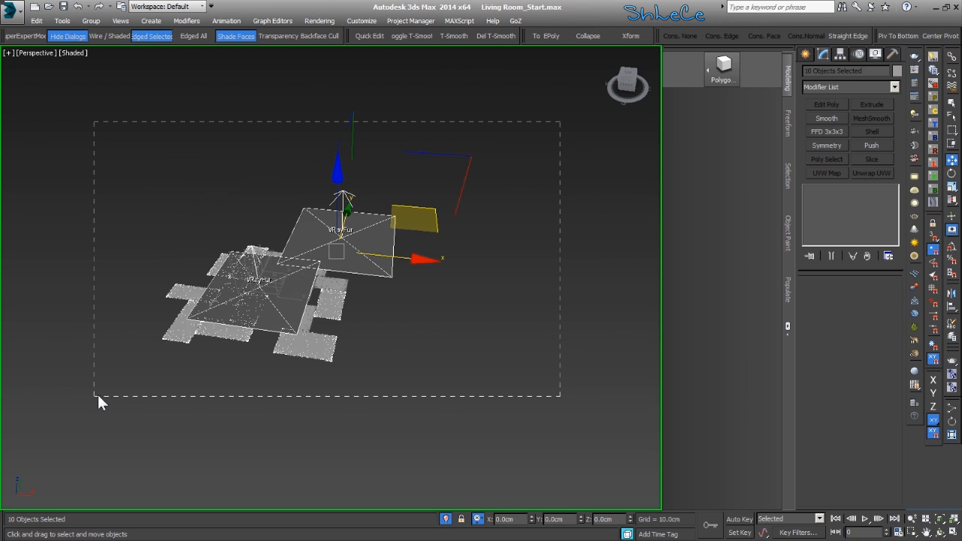
pyautogui.click(91, 20)
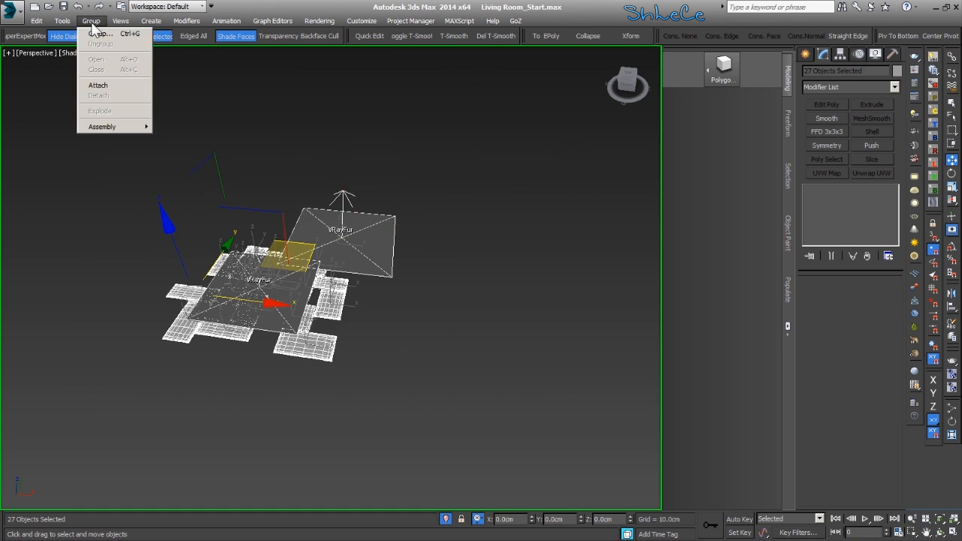
pyautogui.hotkey('ctrl', 'g')
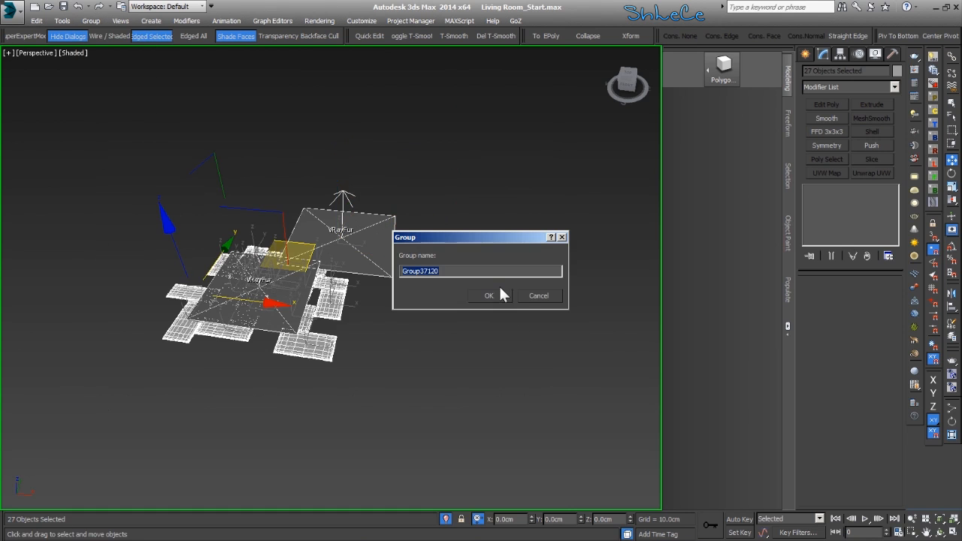
pyautogui.click(496, 295)
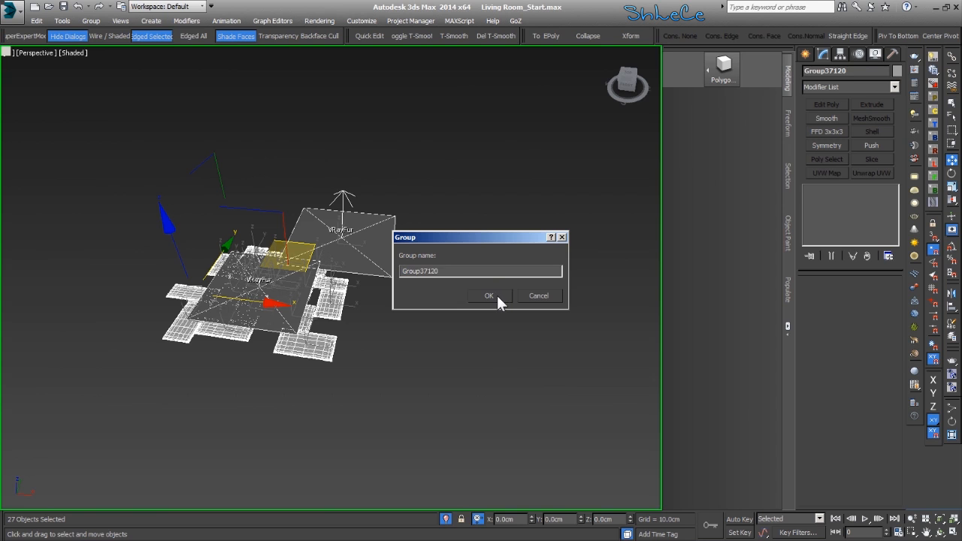
# Put the rug group on a new layer, hide that layer and make layer 0 (default) current
pyautogui.click(952, 340)
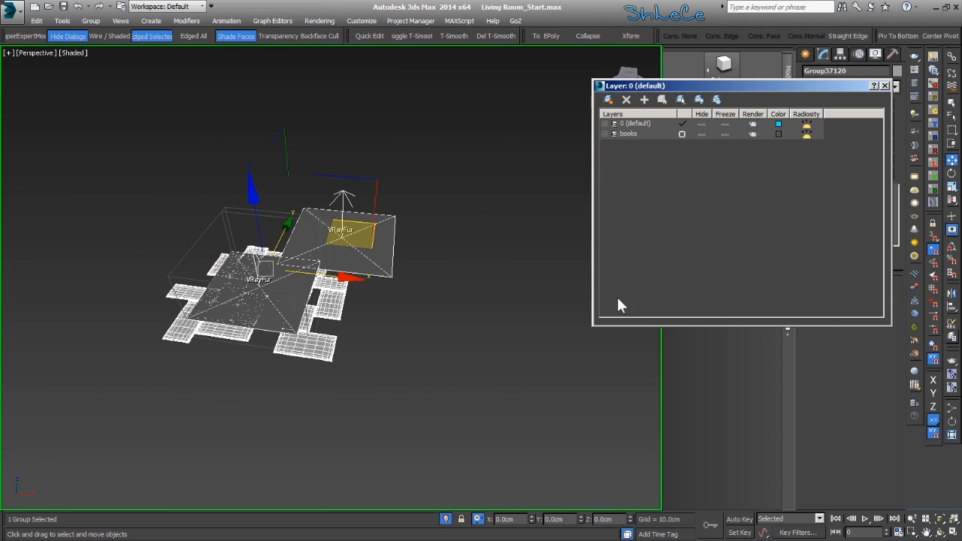
pyautogui.click(644, 99)
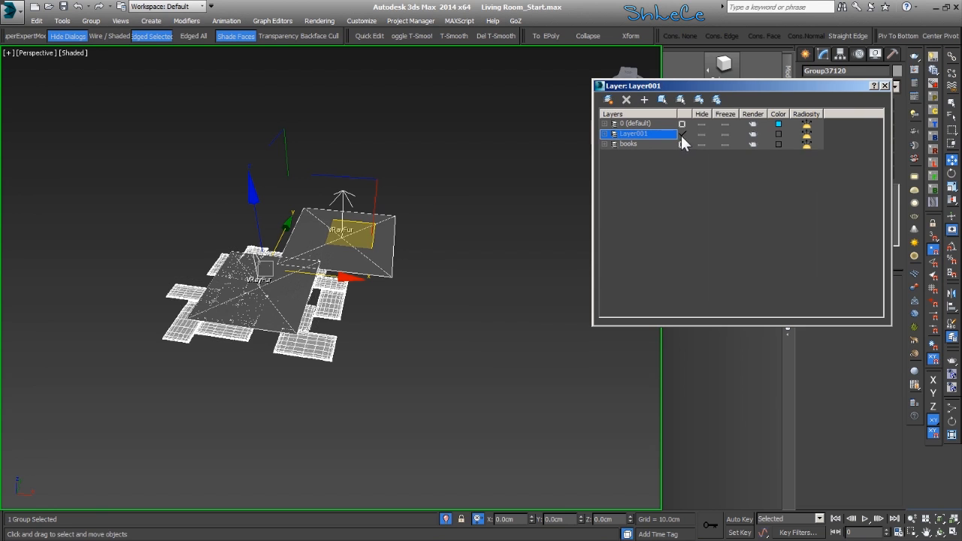
pyautogui.click(702, 133)
pyautogui.click(682, 124)
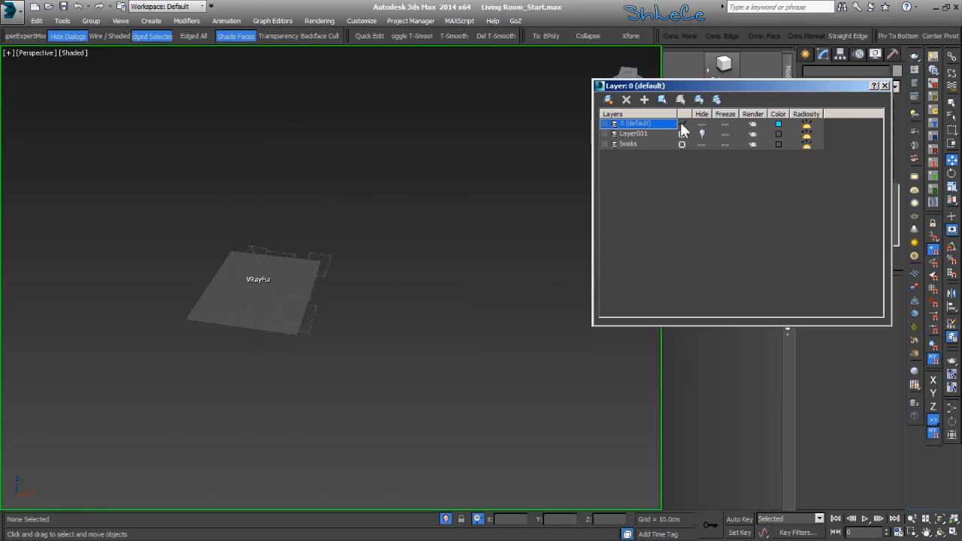
# Exit isolation mode to show the whole living room and close the layer manager
pyautogui.click(446, 518)
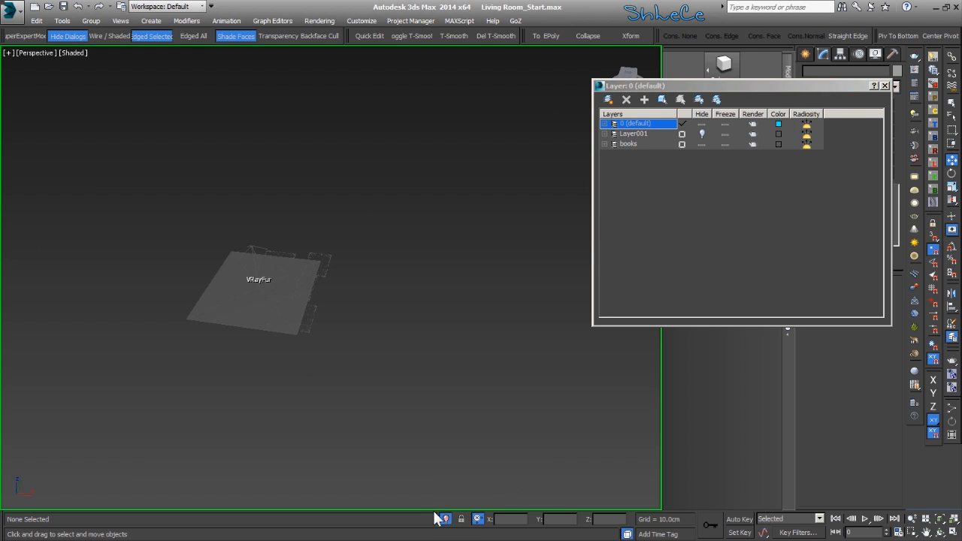
pyautogui.click(446, 519)
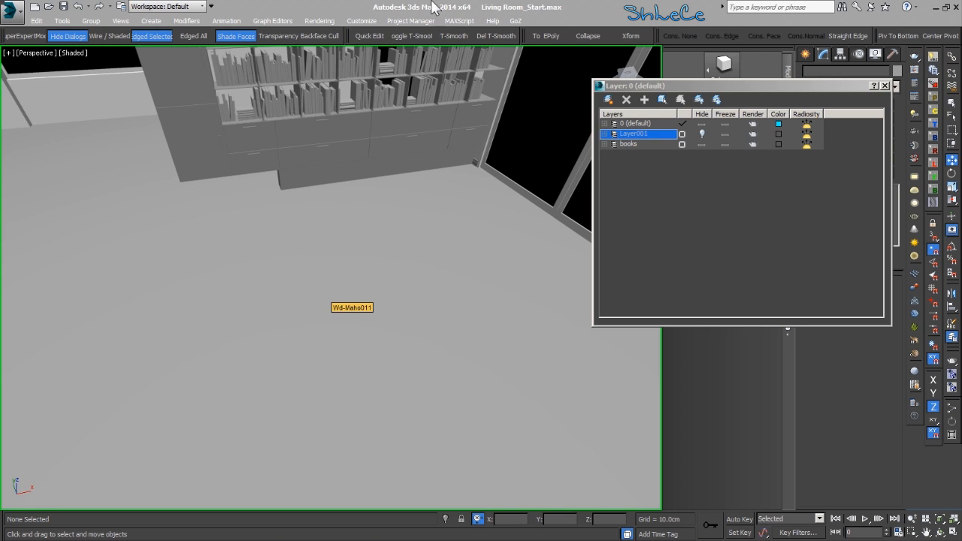
pyautogui.click(886, 86)
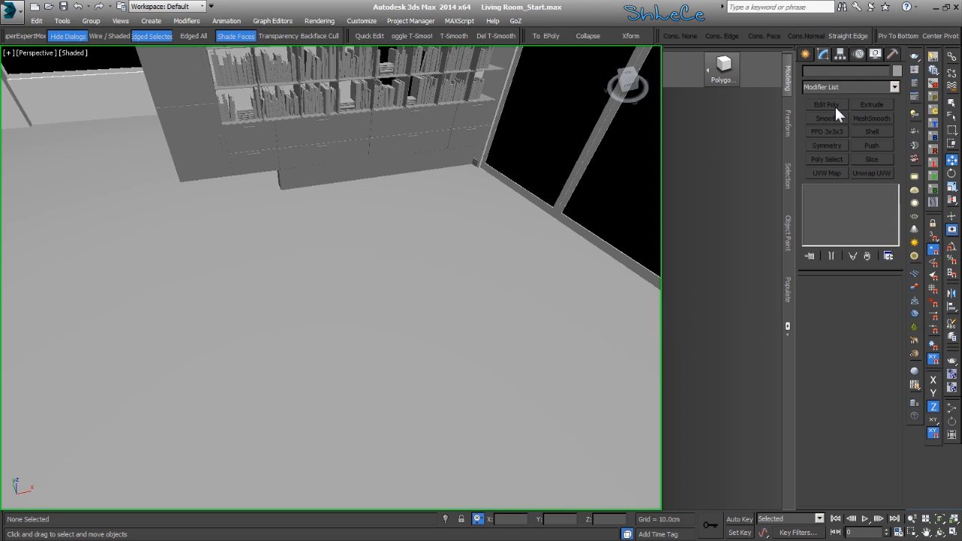
# Draw a square spline with the Rectangle tool on the open floor near the windows
pyautogui.click(806, 53)
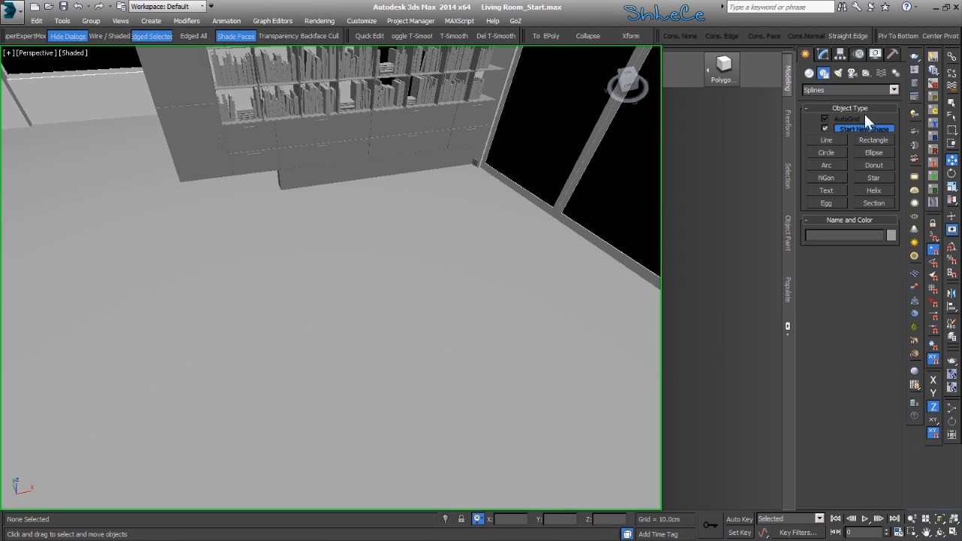
pyautogui.click(872, 141)
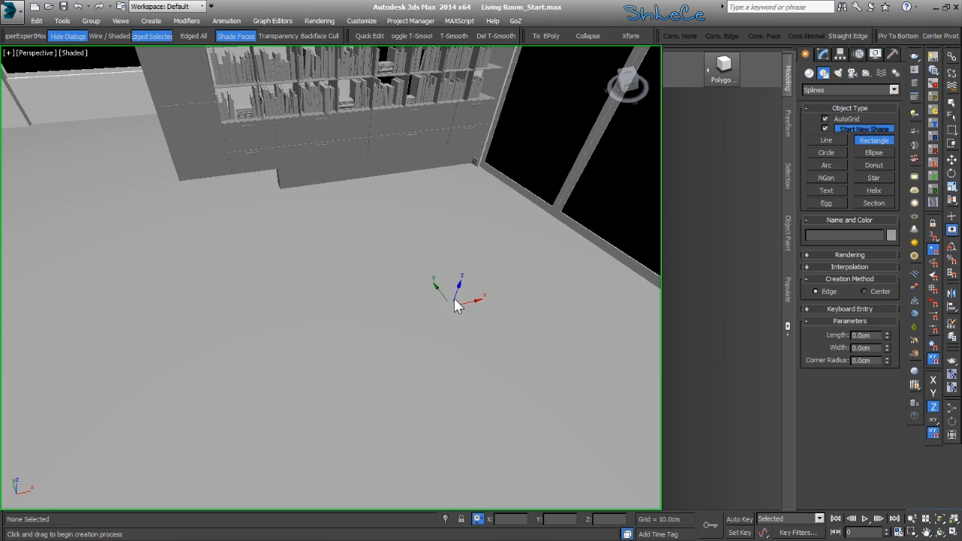
pyautogui.click(456, 291)
pyautogui.keyDown('ctrl'); pyautogui.moveTo(400, 345); pyautogui.dragTo(421, 409); pyautogui.keyUp('ctrl')
pyautogui.rightClick(440, 369)
pyautogui.keyDown('alt'); pyautogui.moveTo(441, 370); pyautogui.dragTo(414, 348, button='middle'); pyautogui.keyUp('alt')
# Convert the new rectangle to an Editable Spline
pyautogui.click(824, 54)
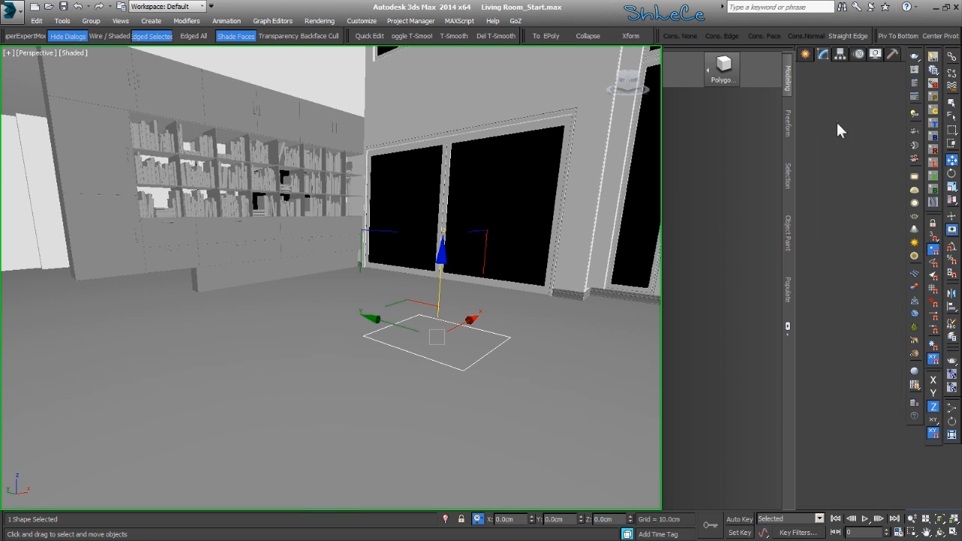
pyautogui.rightClick(848, 202)
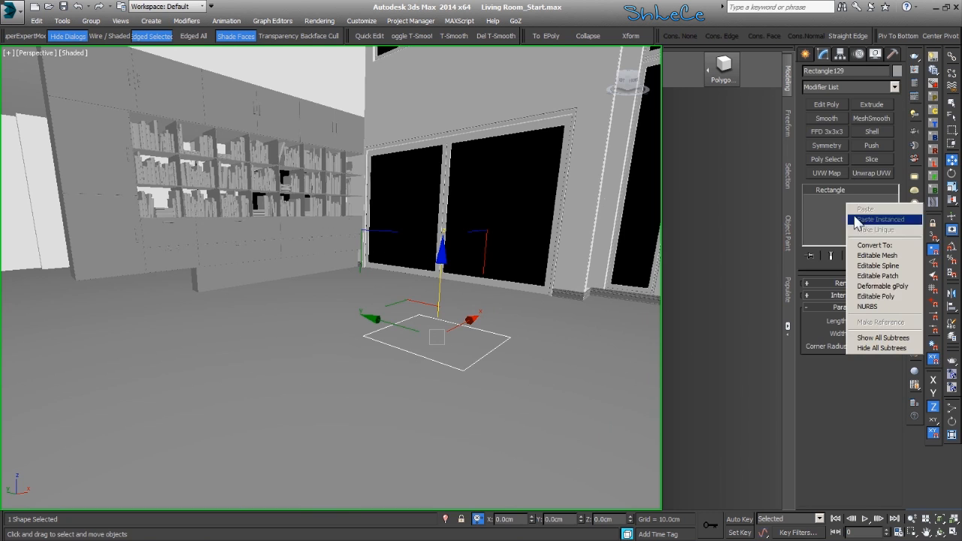
pyautogui.click(887, 266)
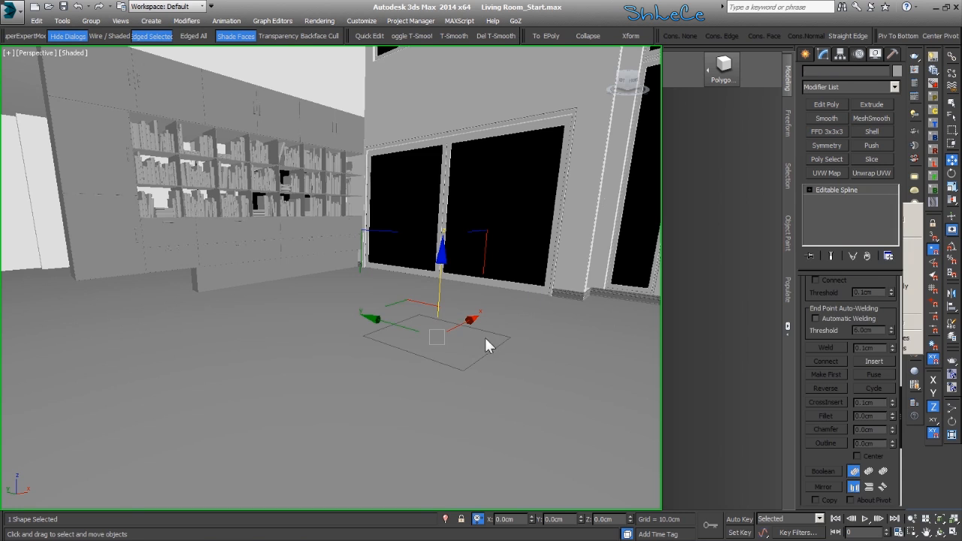
# Raise two diagonally opposite vertices of the spline above the floor and leave vertex editing
pyautogui.keyDown('alt'); pyautogui.moveTo(477, 358); pyautogui.dragTo(451, 353, button='middle'); pyautogui.keyUp('alt')
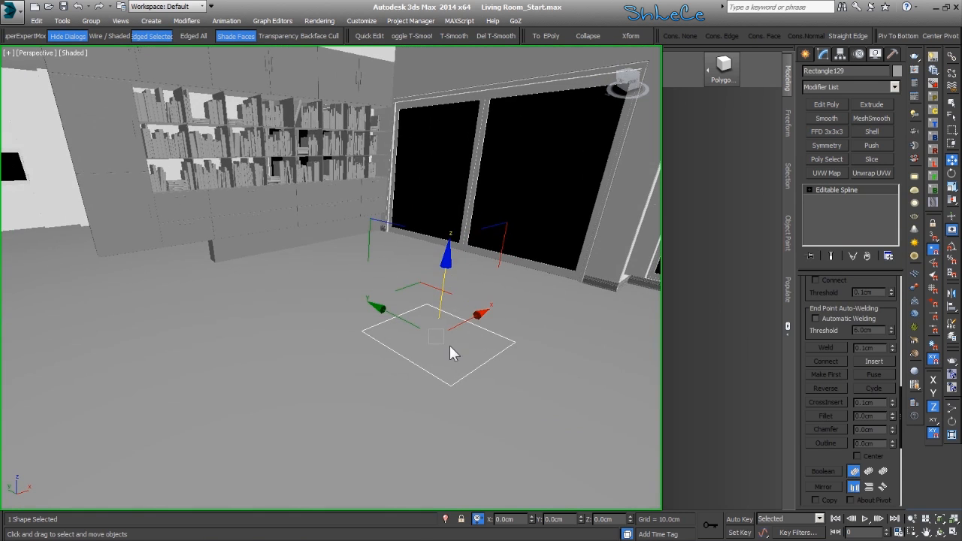
pyautogui.press('1')
pyautogui.moveTo(458, 275); pyautogui.dragTo(415, 409)
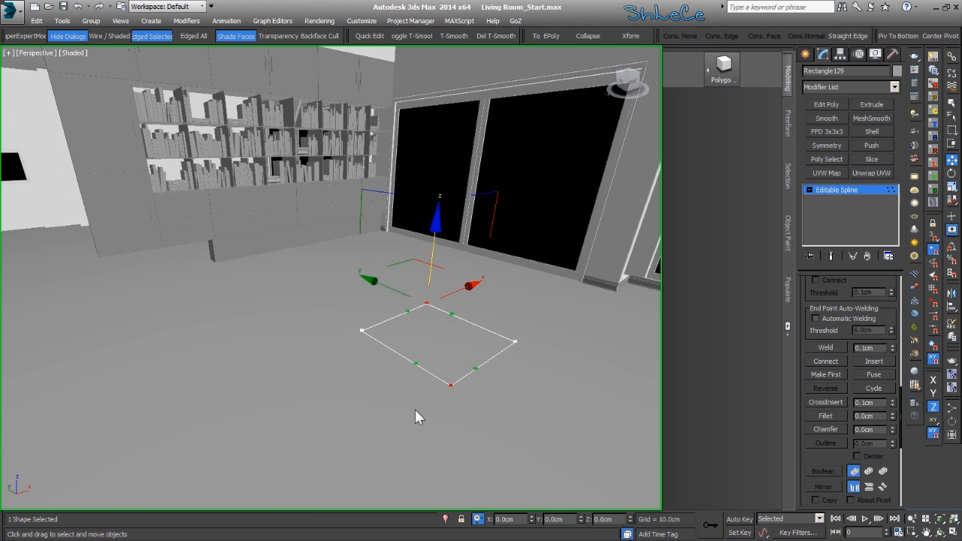
pyautogui.moveTo(511, 364); pyautogui.dragTo(511, 364)
pyautogui.click(449, 270)
pyautogui.moveTo(449, 270); pyautogui.dragTo(415, 440)
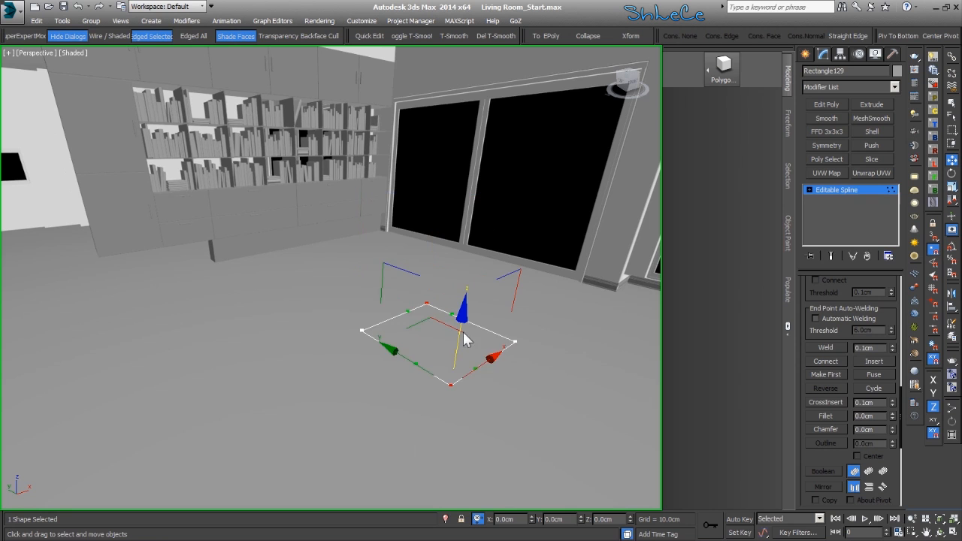
pyautogui.moveTo(460, 331); pyautogui.dragTo(466, 281)
pyautogui.keyDown('alt'); pyautogui.moveTo(469, 309); pyautogui.dragTo(456, 333, button='middle'); pyautogui.keyUp('alt')
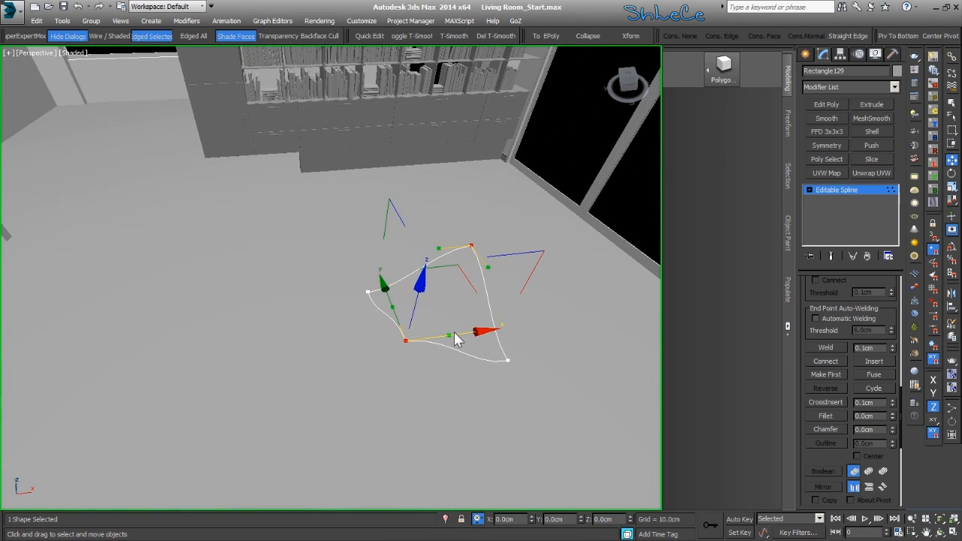
pyautogui.click(852, 192)
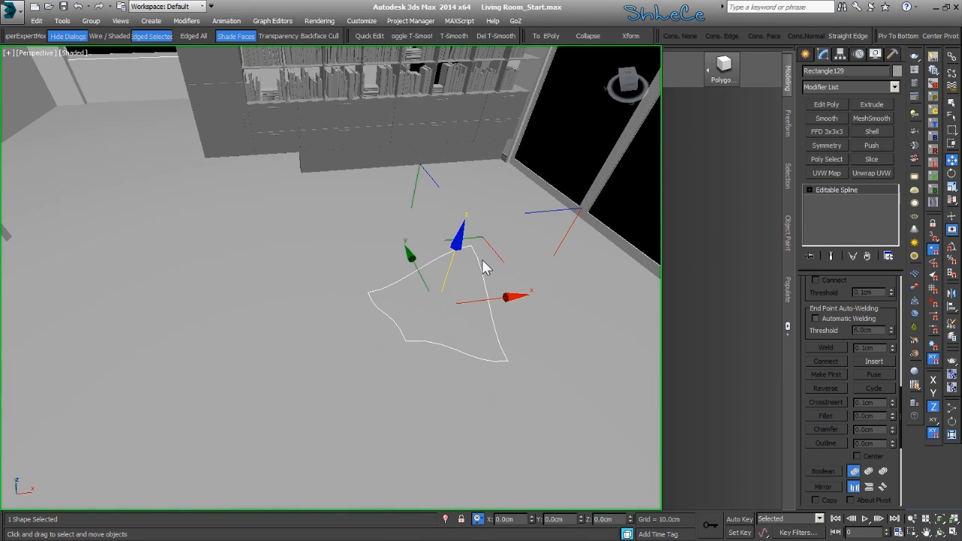
# Turn on angle snap and make one instanced copy of the bent spline rotated 90° about its Z axis
pyautogui.press('e')
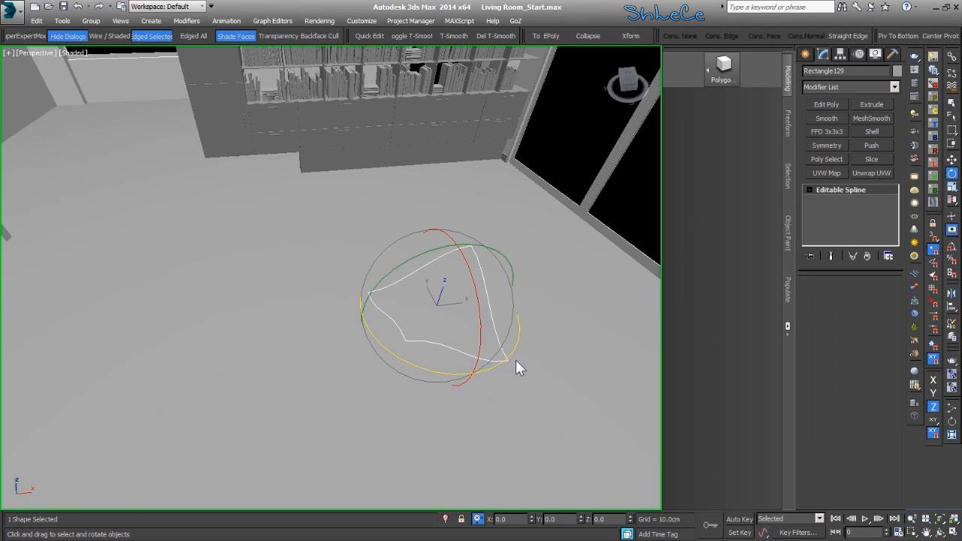
pyautogui.keyDown('shift'); pyautogui.moveTo(525, 360); pyautogui.dragTo(592, 339); pyautogui.keyUp('shift')
pyautogui.rightClick(592, 339)
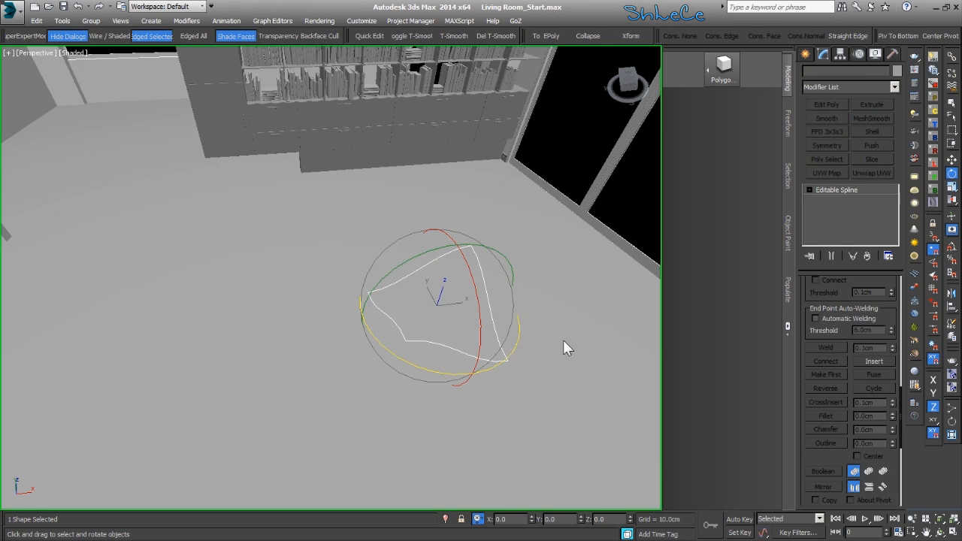
pyautogui.press('a')
pyautogui.moveTo(422, 370)
pyautogui.keyDown('shift'); pyautogui.mouseDown()
pyautogui.moveTo(567, 365)
pyautogui.moveTo(687, 318)
pyautogui.moveTo(666, 308)
pyautogui.mouseUp(); pyautogui.keyUp('shift')
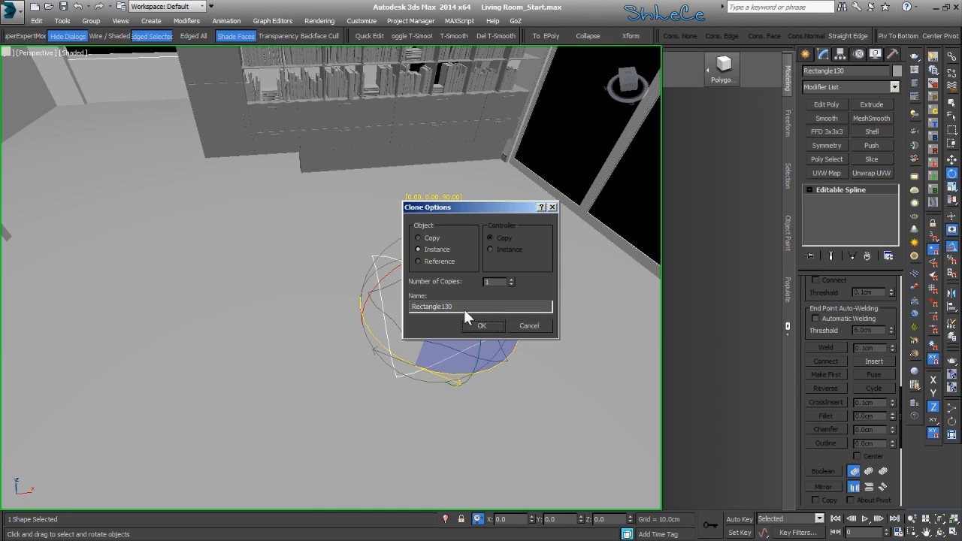
pyautogui.click(485, 325)
# Shift the rotated copy slightly along its local Y axis so the two frames are offset
pyautogui.keyDown('alt'); pyautogui.moveTo(489, 359); pyautogui.dragTo(485, 331, button='middle'); pyautogui.keyUp('alt')
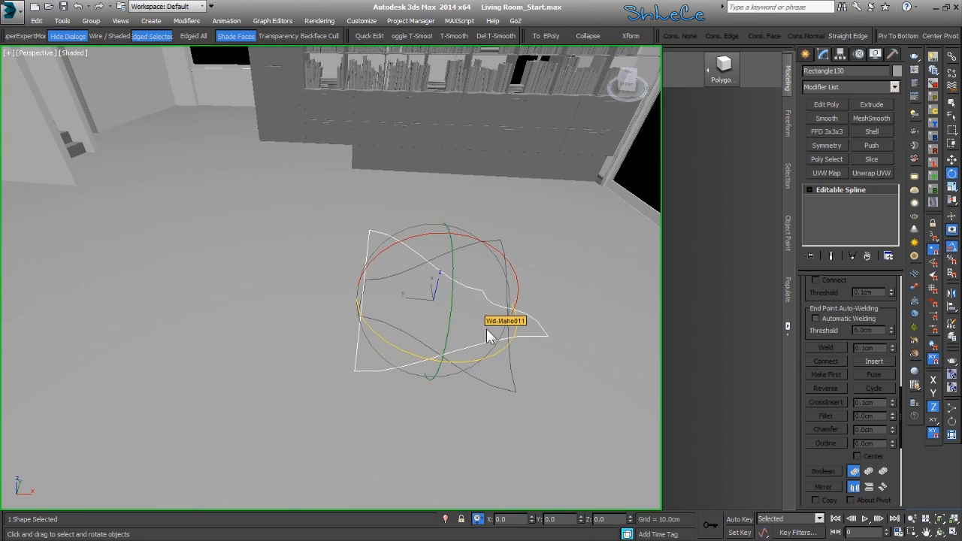
pyautogui.press('w')
pyautogui.moveTo(365, 301); pyautogui.dragTo(352, 294)
# Enable the spline's thickness in the viewport and switch its rendered cross-section to Rectangular
pyautogui.scroll(10, 843, 294)
pyautogui.scroll(1, 853, 346)
pyautogui.click(842, 285)
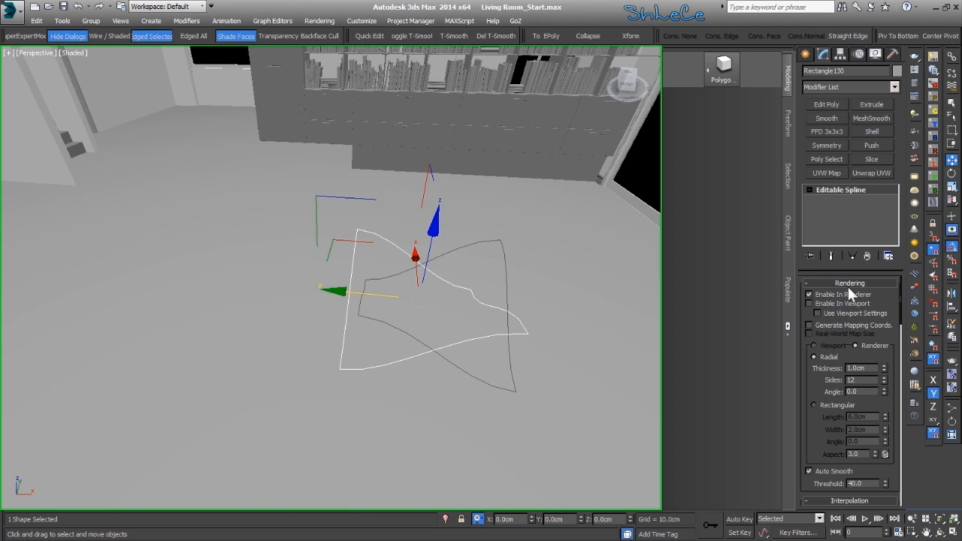
pyautogui.keyDown('alt'); pyautogui.moveTo(444, 330); pyautogui.dragTo(778, 412, button='middle'); pyautogui.keyUp('alt')
pyautogui.click(841, 404)
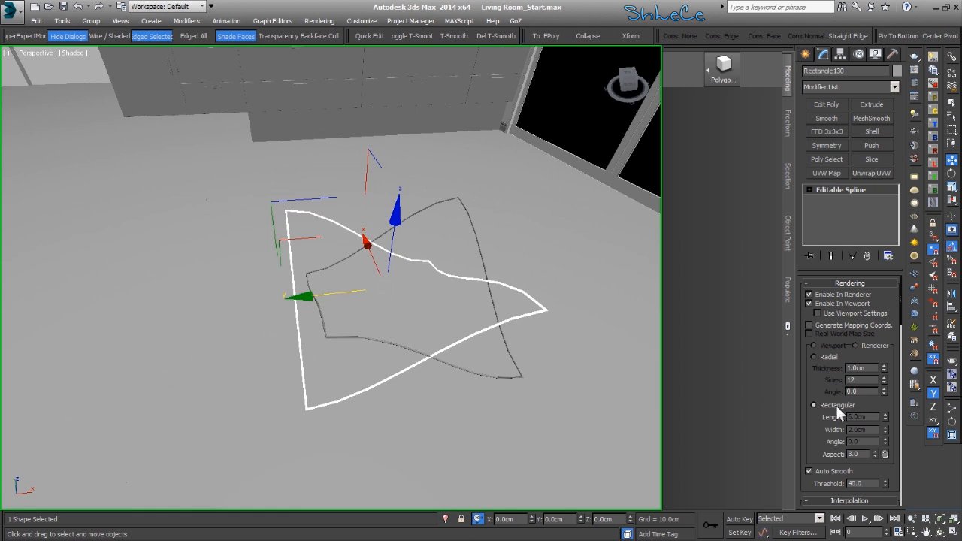
pyautogui.keyDown('alt'); pyautogui.moveTo(335, 346); pyautogui.dragTo(460, 324, button='middle'); pyautogui.keyUp('alt')
pyautogui.scroll(1, 477, 322)
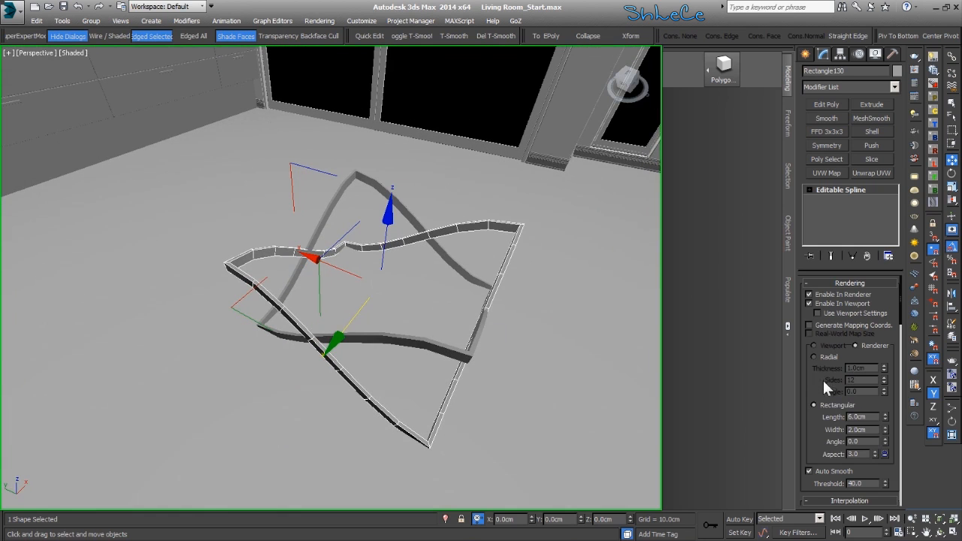
# Set the rectangular cross-section's length to 4 cm and its width to 10 cm
pyautogui.write('2')
pyautogui.press('Return')
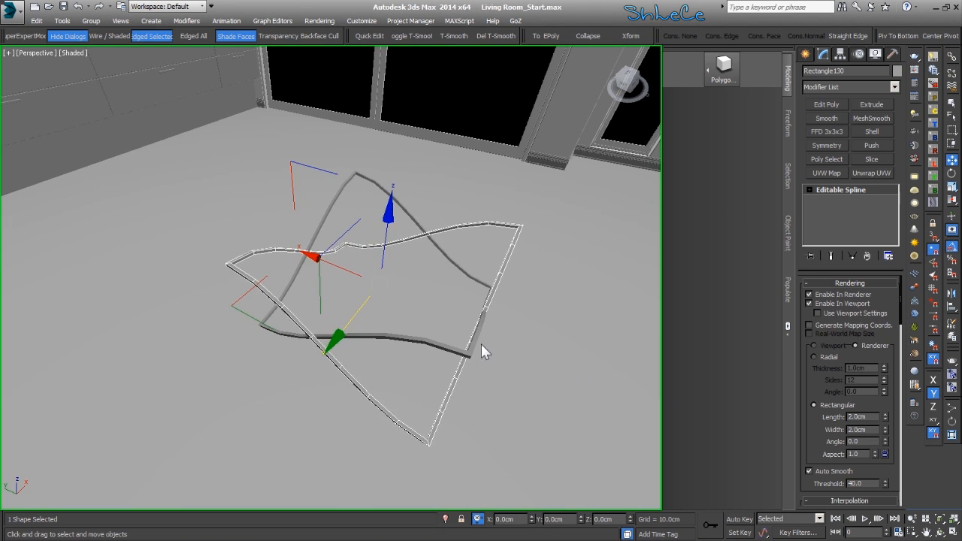
pyautogui.doubleClick(866, 417)
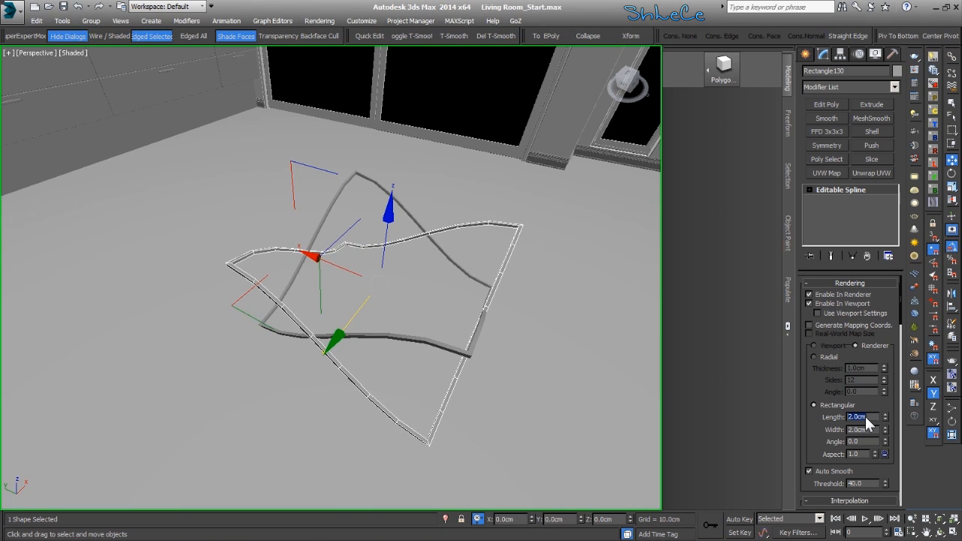
pyautogui.press('Return')
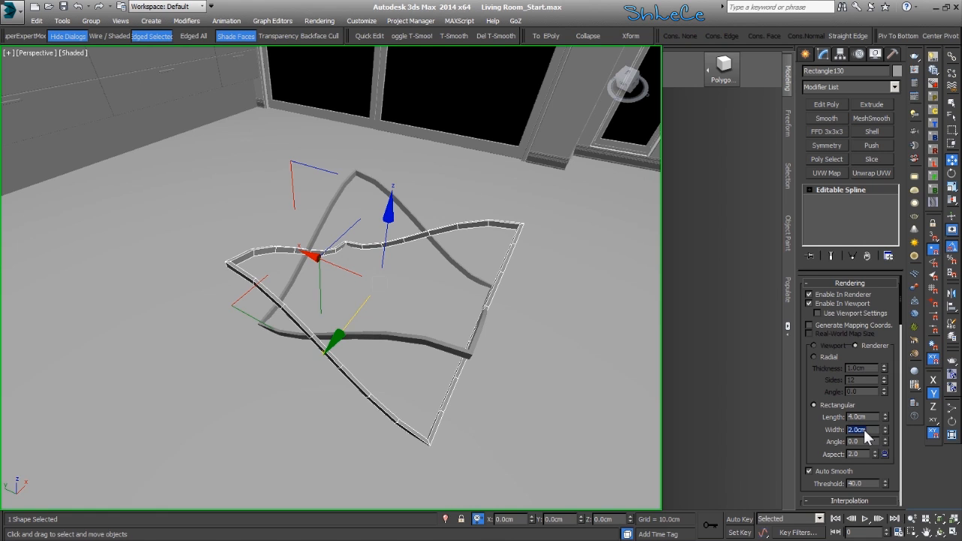
pyautogui.write('6')
pyautogui.press('Return')
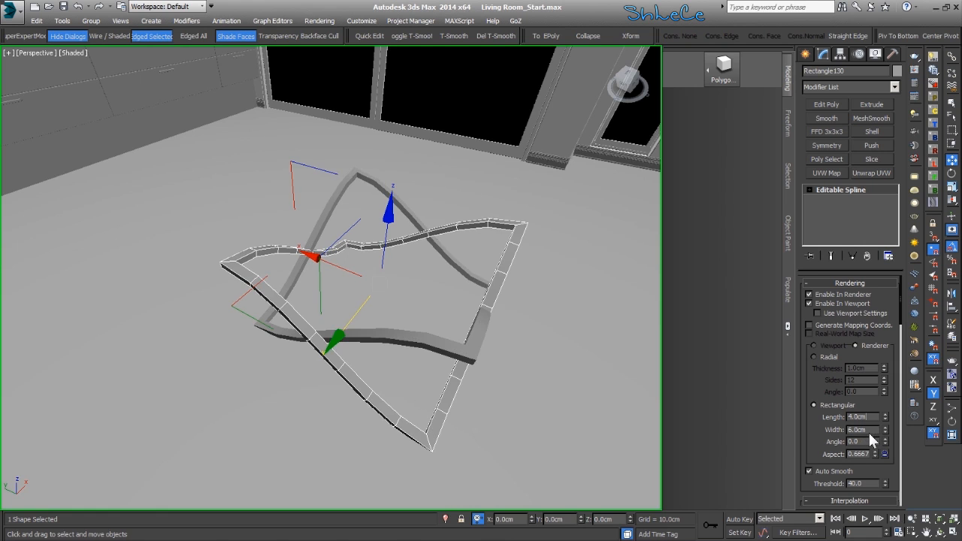
pyautogui.doubleClick(870, 430)
pyautogui.write('10')
pyautogui.press('Return')
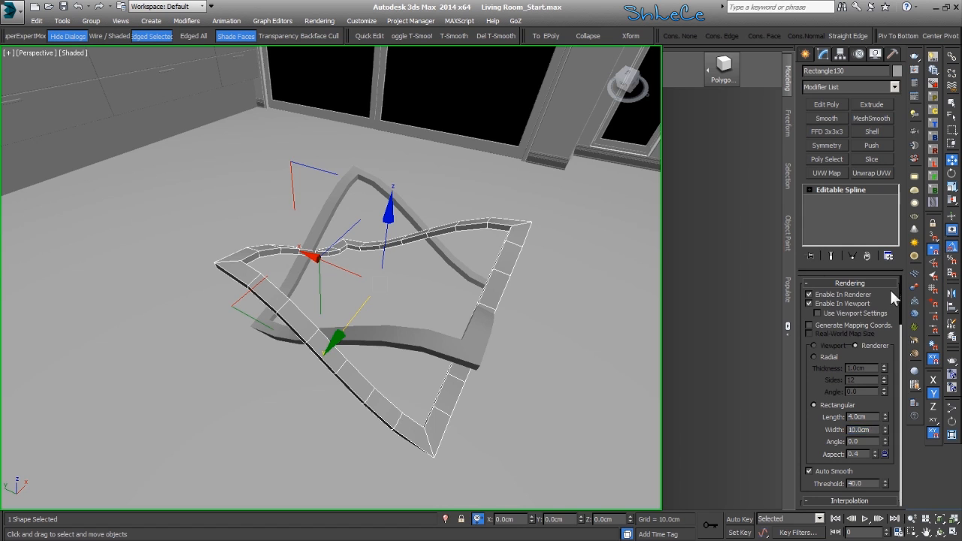
pyautogui.scroll(-5, 885, 338)
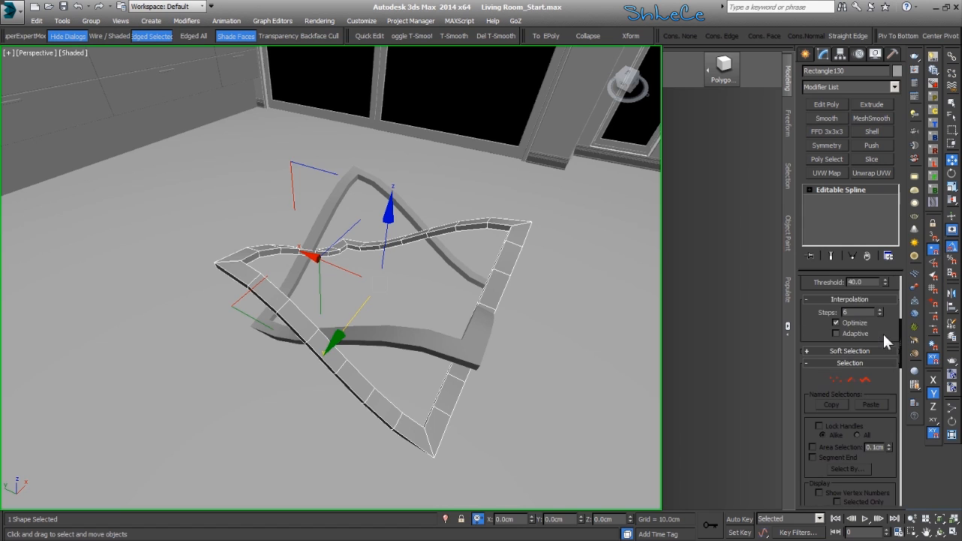
# Switch the selected frame spline's interpolation to Adaptive
pyautogui.click(837, 333)
pyautogui.keyDown('alt'); pyautogui.moveTo(409, 274); pyautogui.dragTo(342, 291, button='middle'); pyautogui.keyUp('alt')
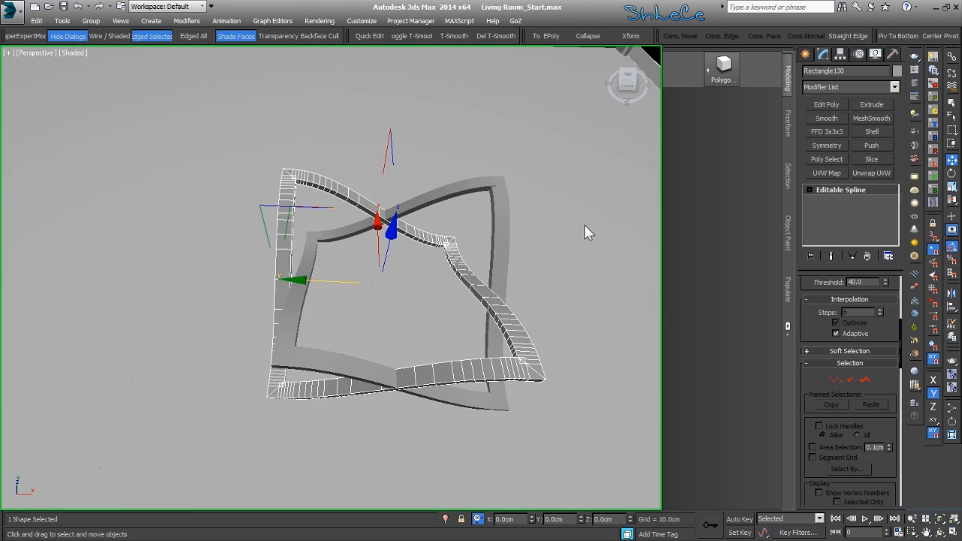
# Examine from several sides how the two bent frames cross and how their corners meet
pyautogui.moveTo(329, 282); pyautogui.dragTo(326, 283)
pyautogui.keyDown('alt'); pyautogui.moveTo(326, 283); pyautogui.dragTo(314, 241, button='middle'); pyautogui.keyUp('alt')
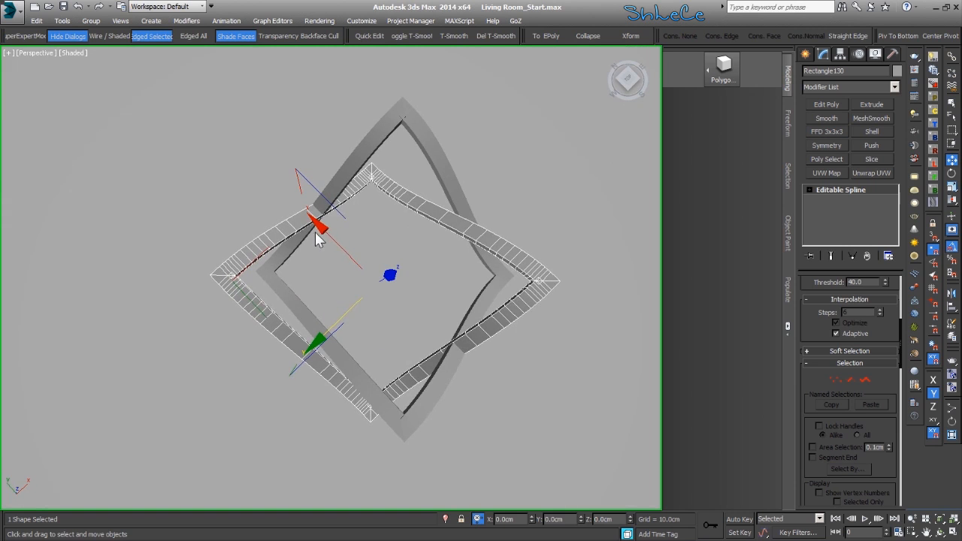
pyautogui.moveTo(318, 241); pyautogui.dragTo(310, 228)
pyautogui.keyDown('alt'); pyautogui.moveTo(322, 248); pyautogui.dragTo(485, 317, button='middle'); pyautogui.keyUp('alt')
pyautogui.moveTo(328, 233); pyautogui.dragTo(333, 236)
pyautogui.keyDown('alt'); pyautogui.moveTo(577, 383); pyautogui.dragTo(486, 317, button='middle'); pyautogui.keyUp('alt')
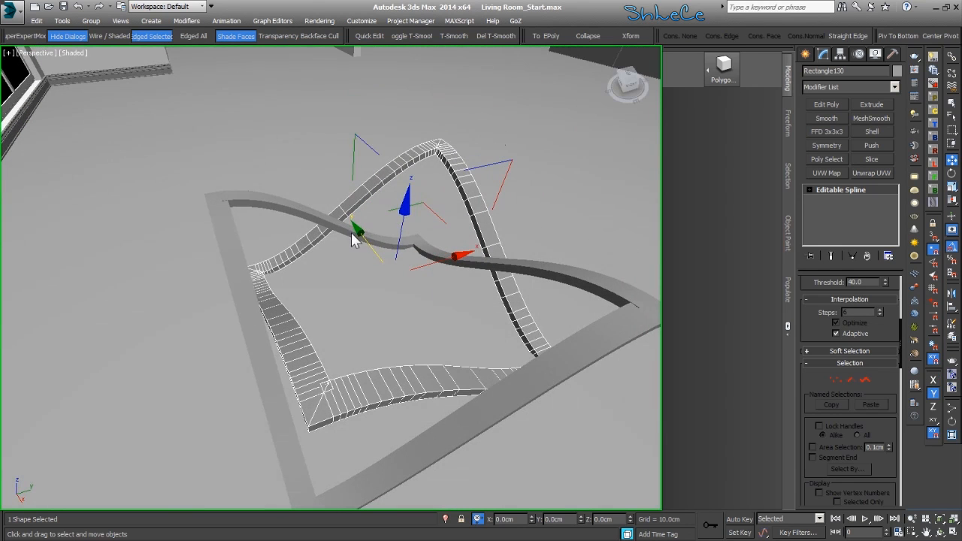
pyautogui.moveTo(361, 243); pyautogui.dragTo(365, 241)
pyautogui.keyDown('alt'); pyautogui.moveTo(365, 241); pyautogui.dragTo(450, 322, button='middle'); pyautogui.keyUp('alt')
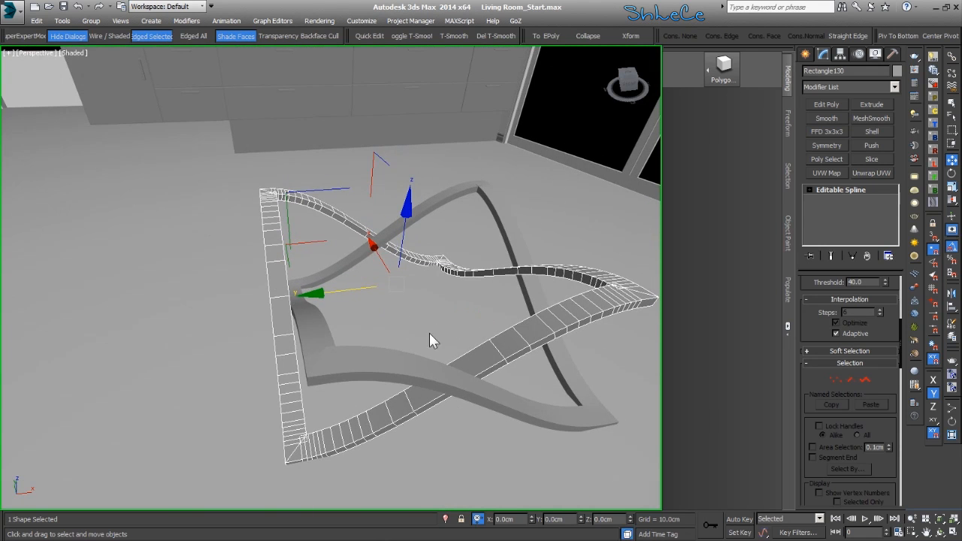
pyautogui.keyDown('alt'); pyautogui.moveTo(352, 345); pyautogui.dragTo(329, 349, button='middle'); pyautogui.keyUp('alt')
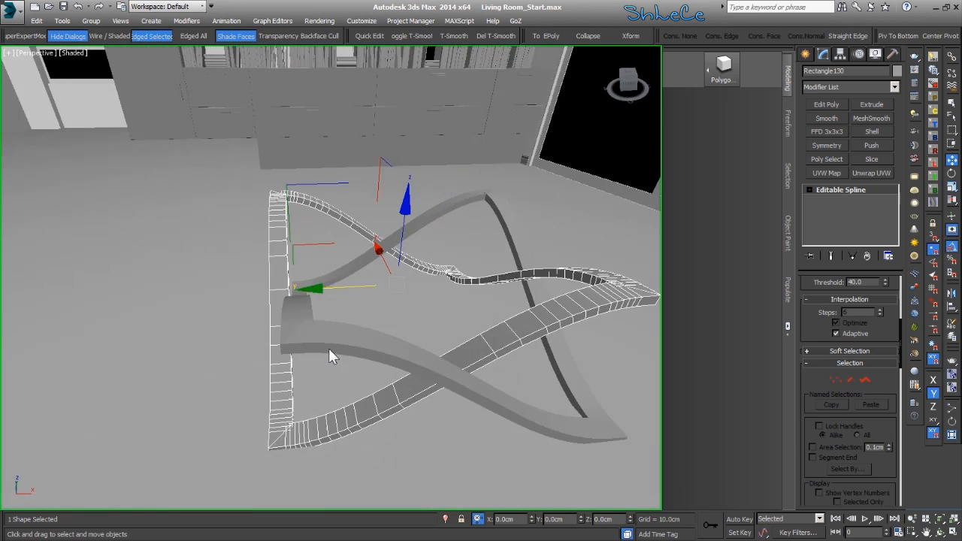
# Add a Smooth modifier to the frame with Auto Smooth and Prevent Indirect Smoothing turned on
pyautogui.click(833, 119)
pyautogui.moveTo(588, 256)
pyautogui.keyDown('alt'); pyautogui.mouseDown(button='middle')
pyautogui.moveTo(438, 338)
pyautogui.moveTo(523, 312)
pyautogui.moveTo(609, 240)
pyautogui.moveTo(601, 266)
pyautogui.mouseUp(button='middle'); pyautogui.keyUp('alt')
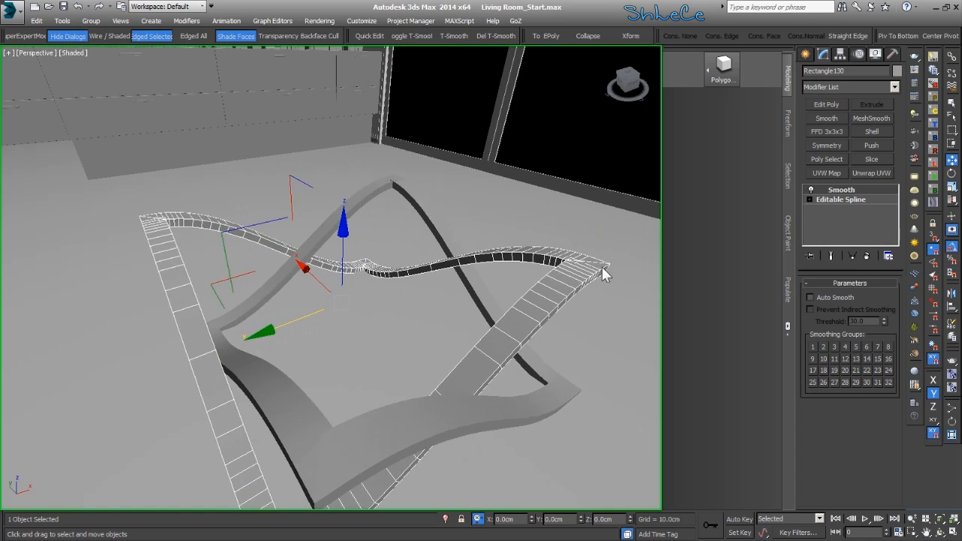
pyautogui.click(829, 298)
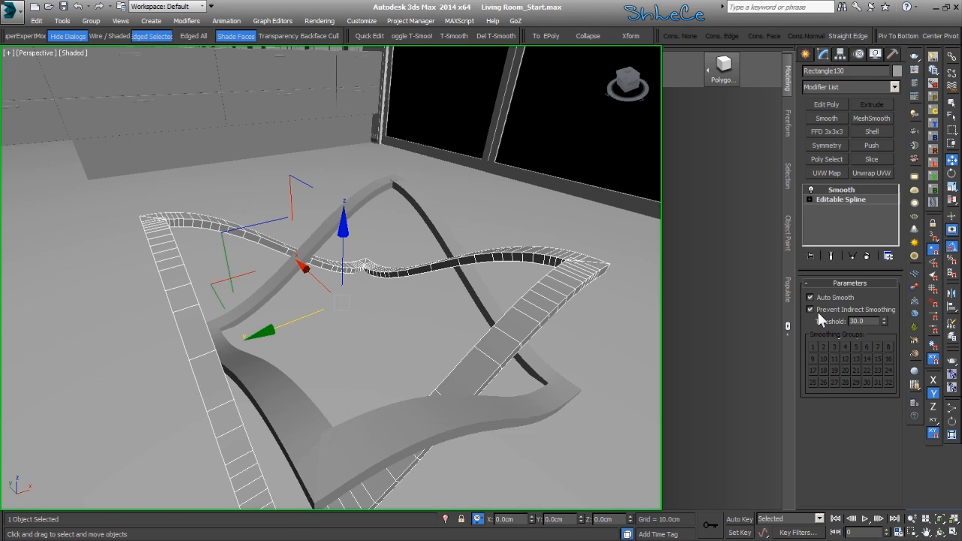
pyautogui.press('Tab')
pyautogui.keyDown('alt'); pyautogui.moveTo(571, 353); pyautogui.dragTo(316, 335, button='middle'); pyautogui.keyUp('alt')
pyautogui.scroll(2, 242, 457)
pyautogui.scroll(2, 328, 461)
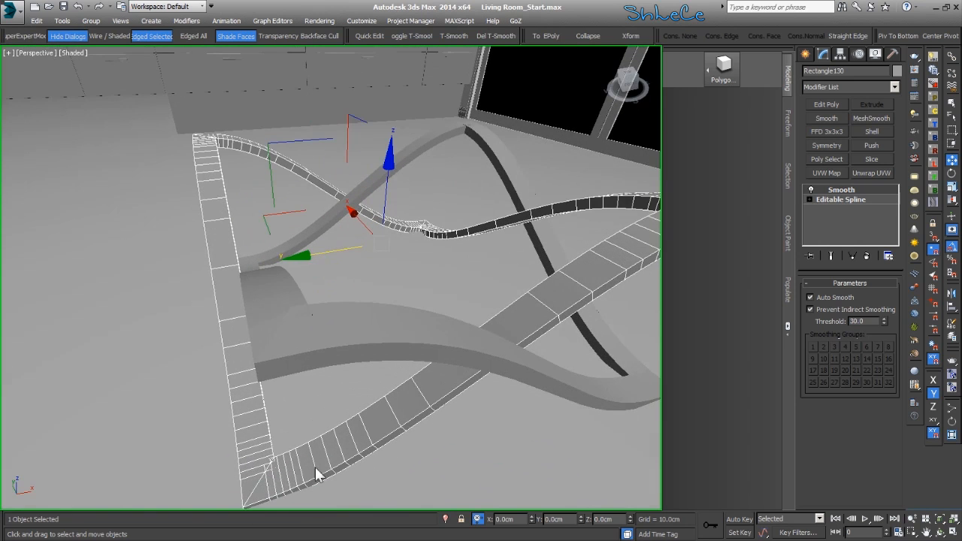
pyautogui.keyDown('alt'); pyautogui.moveTo(271, 474); pyautogui.dragTo(399, 364, button='middle'); pyautogui.keyUp('alt')
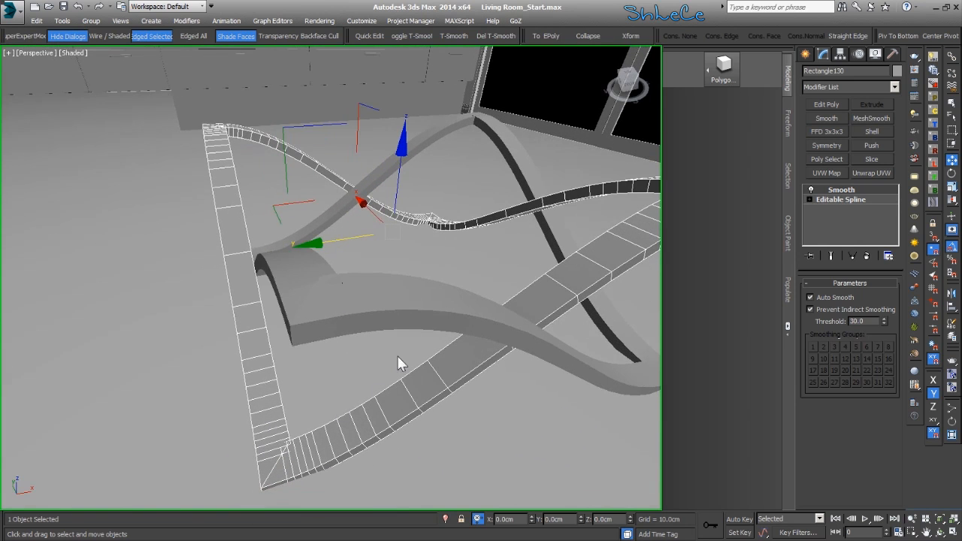
# Insert an Edit Poly modifier between the Editable Spline and Smooth, and switch the Smooth modifier off
pyautogui.click(811, 200)
pyautogui.click(842, 199)
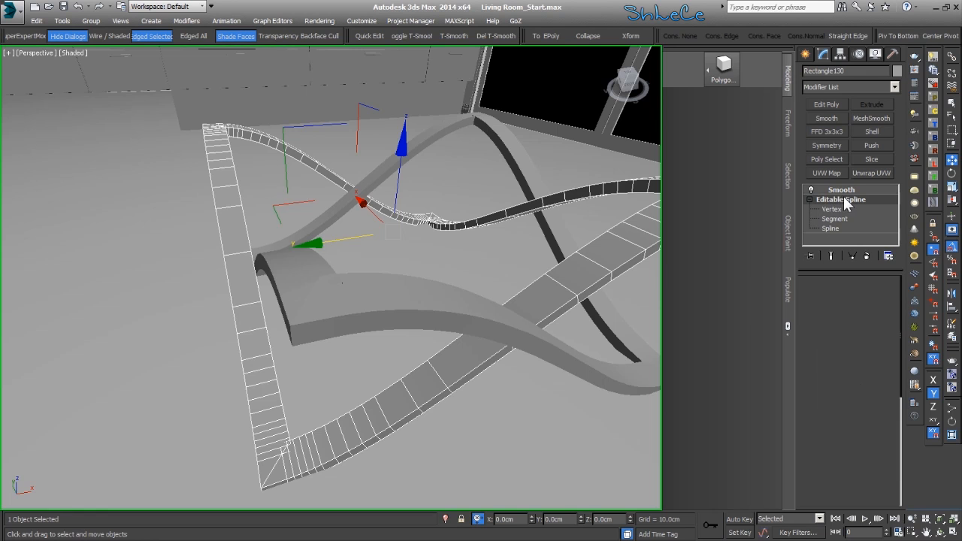
pyautogui.click(828, 104)
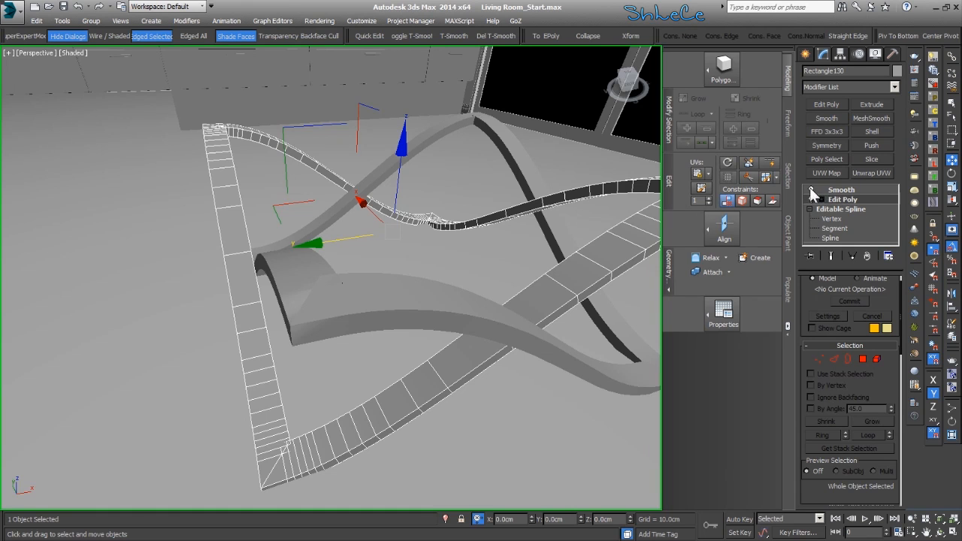
pyautogui.moveTo(472, 252); pyautogui.dragTo(506, 214, button='middle')
pyautogui.scroll(3, 316, 417)
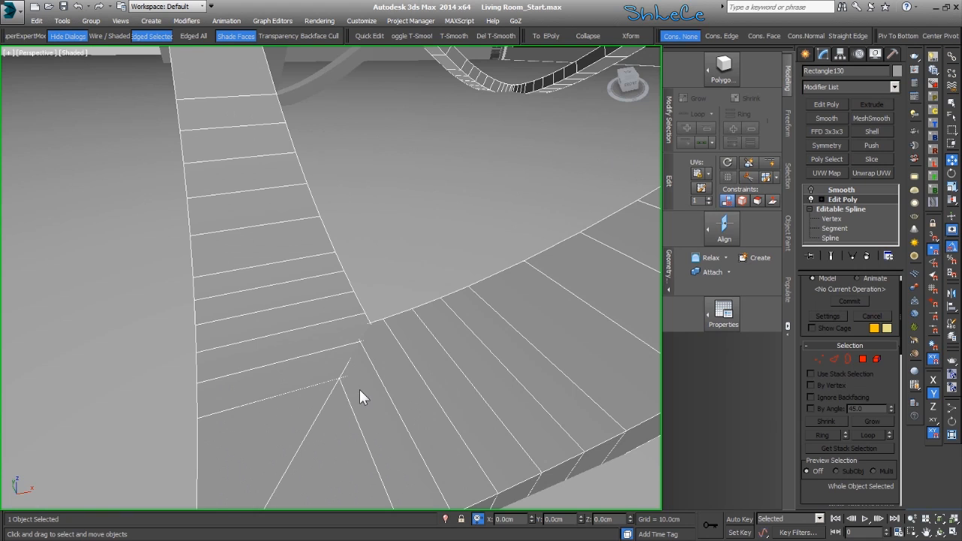
# Delete the other crossing frame, leaving a single bent frame to clean up
pyautogui.scroll(-10, 359, 389)
pyautogui.click(407, 301)
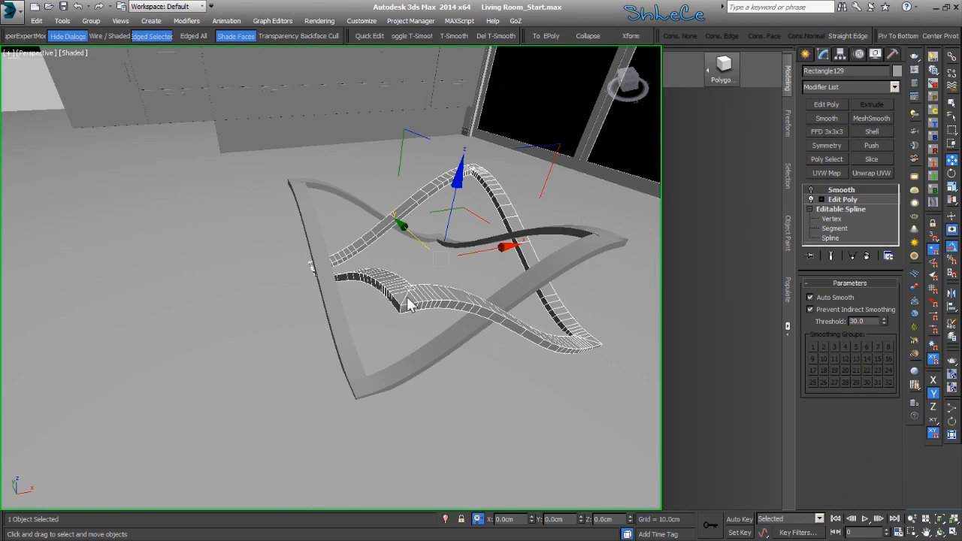
pyautogui.press('Delete')
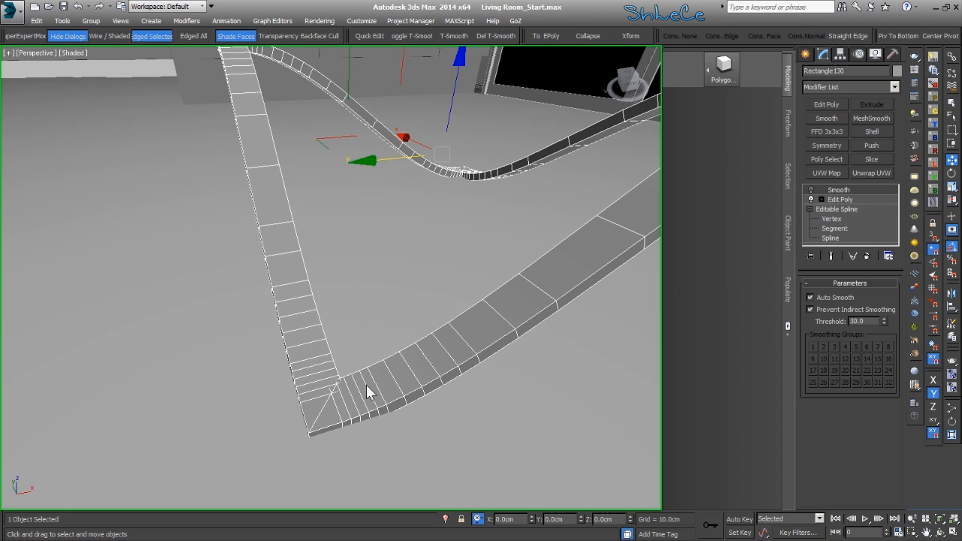
# Enter Edit Poly's vertex level, select the inner vertex at the frame's front corner and constrain movement to edges
pyautogui.click(839, 198)
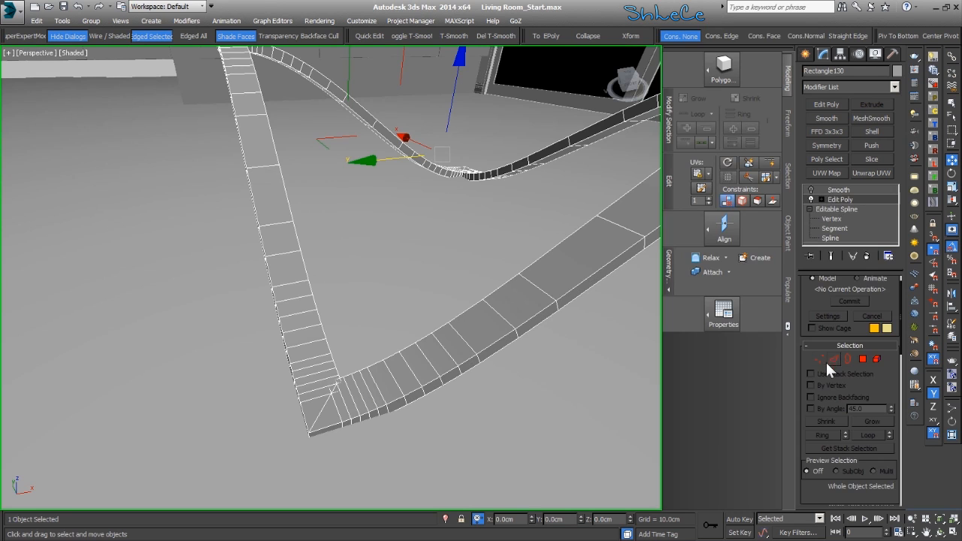
pyautogui.click(819, 359)
pyautogui.scroll(3, 355, 397)
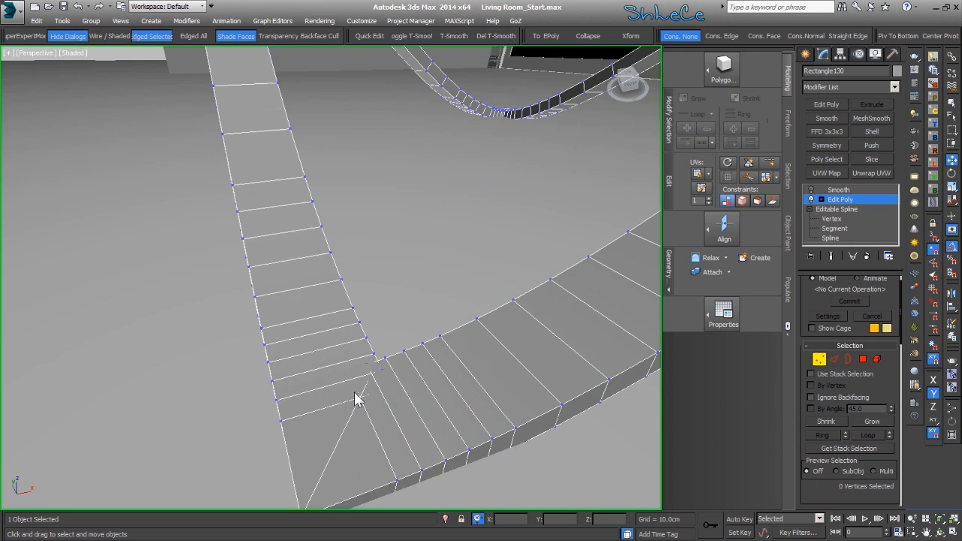
pyautogui.click(368, 372)
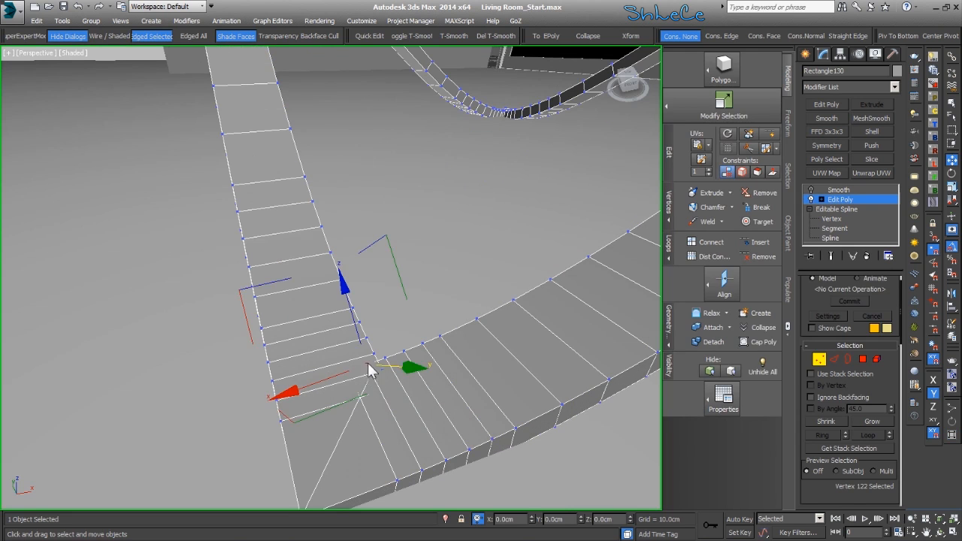
pyautogui.keyDown('alt'); pyautogui.moveTo(356, 343); pyautogui.dragTo(366, 306, button='middle'); pyautogui.keyUp('alt')
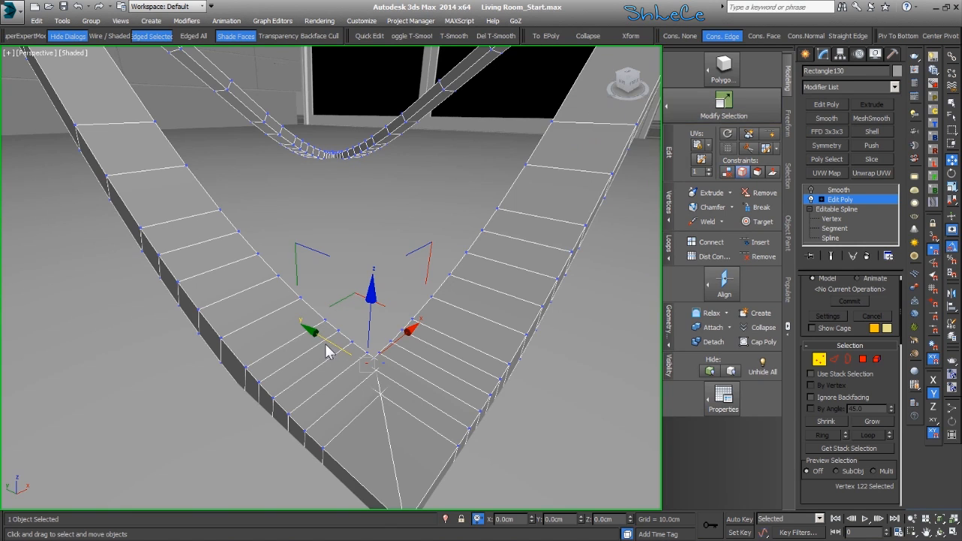
# Try to slide the inner corner vertex along its edge, checking it in wireframe, and undo the move
pyautogui.moveTo(330, 342); pyautogui.dragTo(353, 353)
pyautogui.click(392, 416)
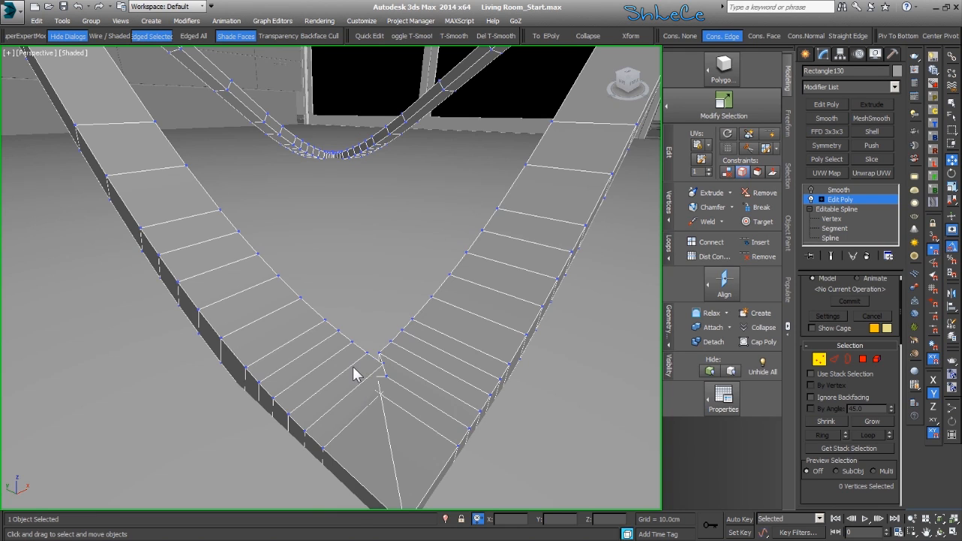
pyautogui.press('F3')
pyautogui.click(387, 382)
pyautogui.keyDown('alt'); pyautogui.moveTo(387, 383); pyautogui.dragTo(376, 416, button='middle'); pyautogui.keyUp('alt')
pyautogui.hotkey('ctrl', 'z')
pyautogui.hotkey('ctrl', 'z')
pyautogui.hotkey('ctrl', 'z')
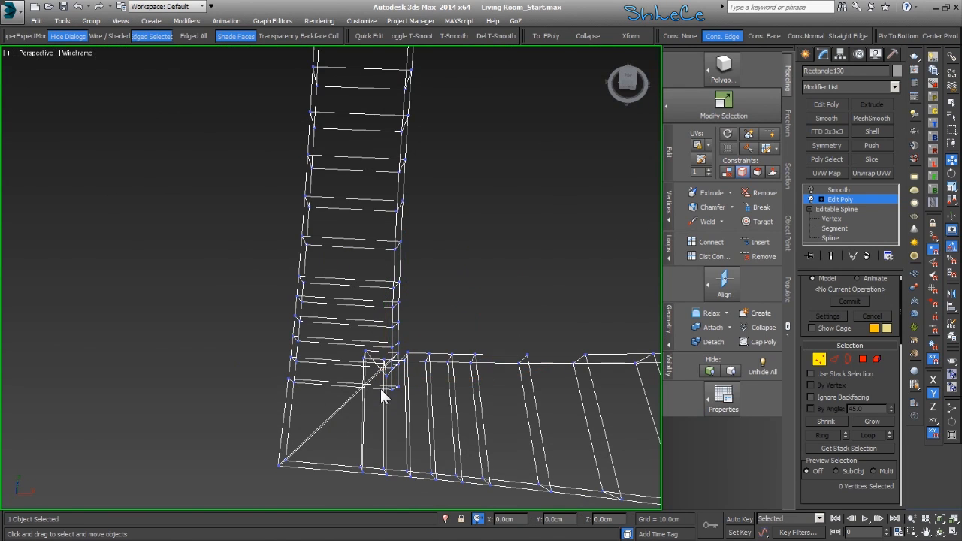
# Add the matching vertex beneath the inner corner vertex to the selection and move both about -0.98 cm along Y
pyautogui.scroll(4, 383, 389)
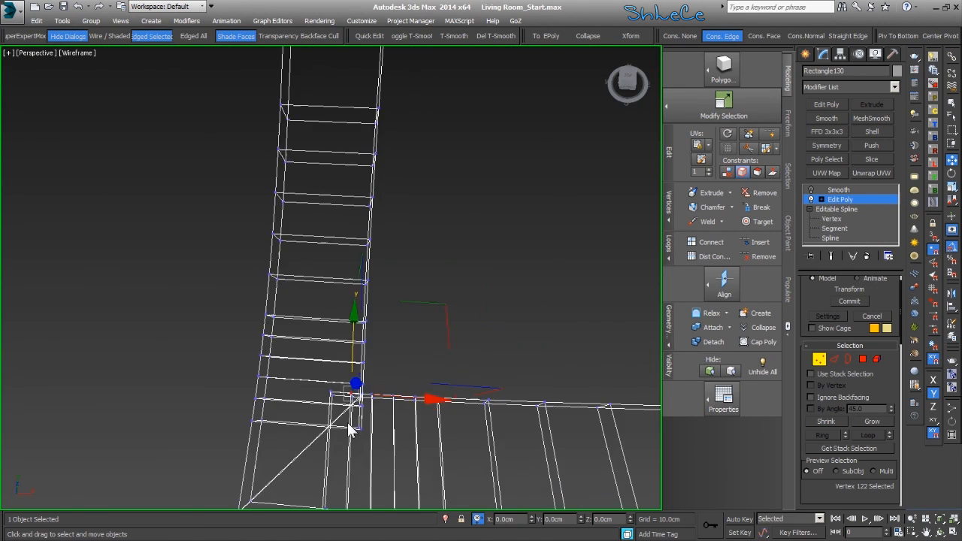
pyautogui.keyDown('ctrl'); pyautogui.moveTo(343, 365); pyautogui.dragTo(318, 406); pyautogui.keyUp('ctrl')
pyautogui.keyDown('alt'); pyautogui.moveTo(318, 406); pyautogui.dragTo(388, 290, button='middle'); pyautogui.keyUp('alt')
pyautogui.moveTo(411, 290); pyautogui.dragTo(417, 328)
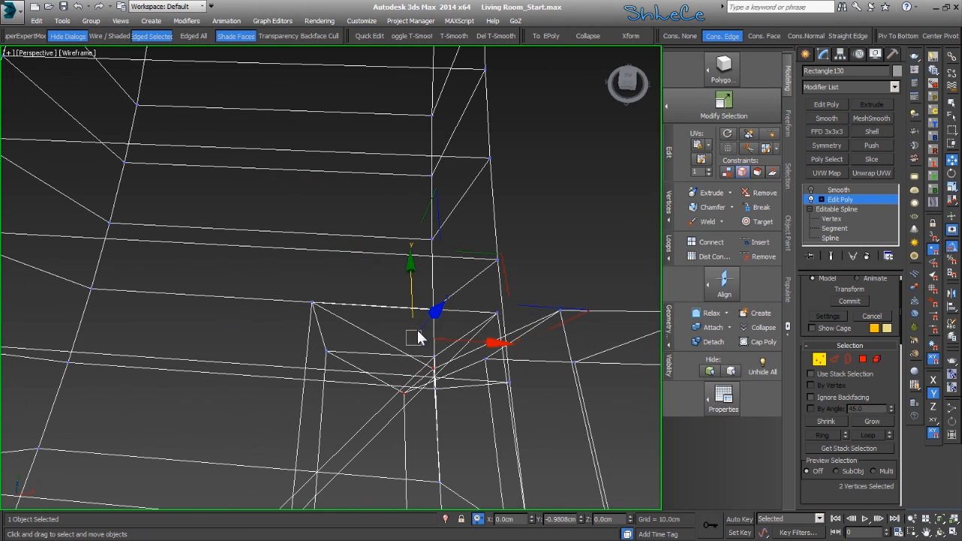
# Slide the neighbouring pair of overlapping inner corner vertices along the Y axis towards the mitre line
pyautogui.scroll(-4, 417, 327)
pyautogui.keyDown('alt'); pyautogui.moveTo(419, 338); pyautogui.dragTo(298, 358, button='middle'); pyautogui.keyUp('alt')
pyautogui.scroll(4, 295, 354)
pyautogui.moveTo(227, 407); pyautogui.dragTo(342, 316, button='middle')
pyautogui.moveTo(294, 285)
pyautogui.mouseDown()
pyautogui.moveTo(308, 276)
pyautogui.moveTo(301, 294)
pyautogui.mouseUp()
pyautogui.click(229, 307)
pyautogui.moveTo(272, 327); pyautogui.dragTo(273, 325)
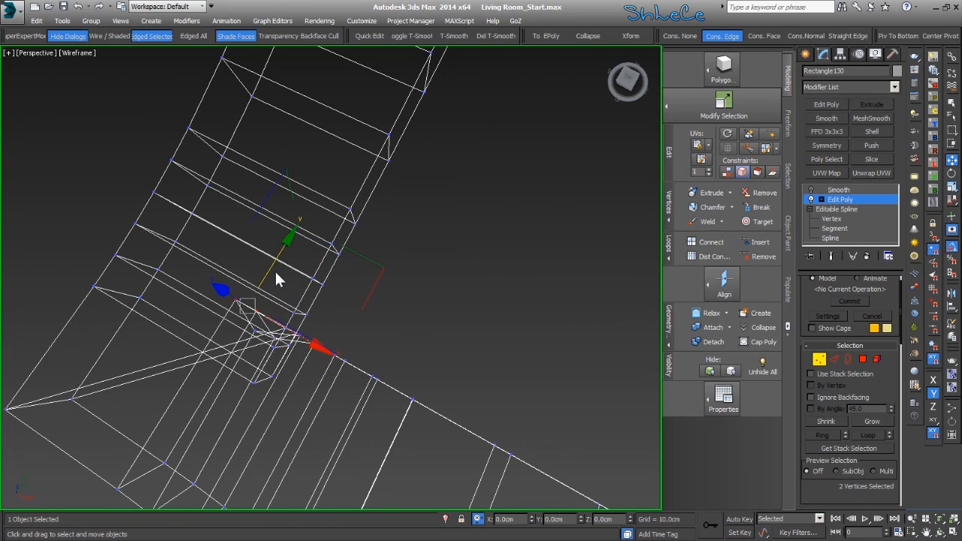
pyautogui.moveTo(276, 268); pyautogui.dragTo(247, 304)
pyautogui.moveTo(290, 352)
pyautogui.mouseDown(button='middle')
pyautogui.moveTo(330, 337)
pyautogui.moveTo(347, 354)
pyautogui.mouseUp(button='middle')
pyautogui.press('F3')
pyautogui.click(347, 354)
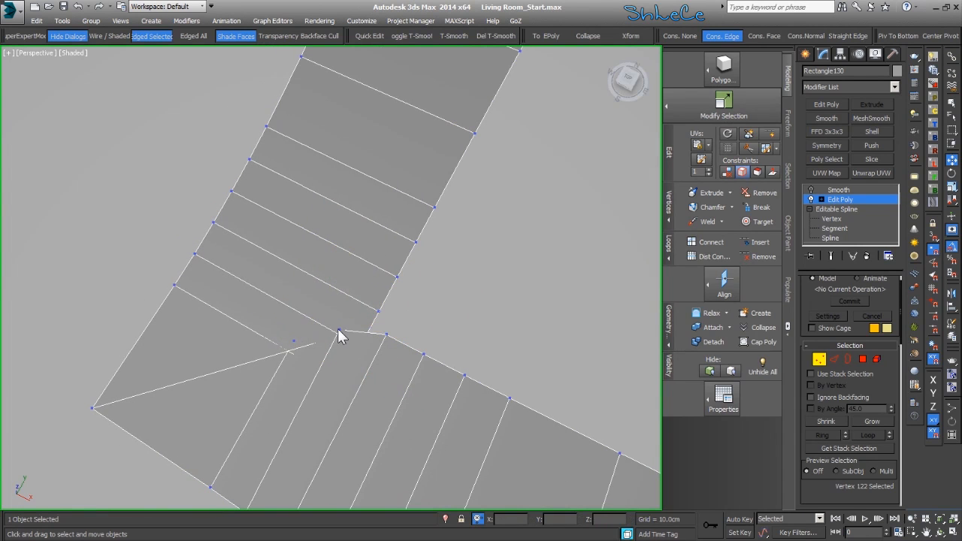
# Turn off the edge constraint and move the overlapping inner corner vertices freely along the Y axis
pyautogui.click(339, 332)
pyautogui.press('F3')
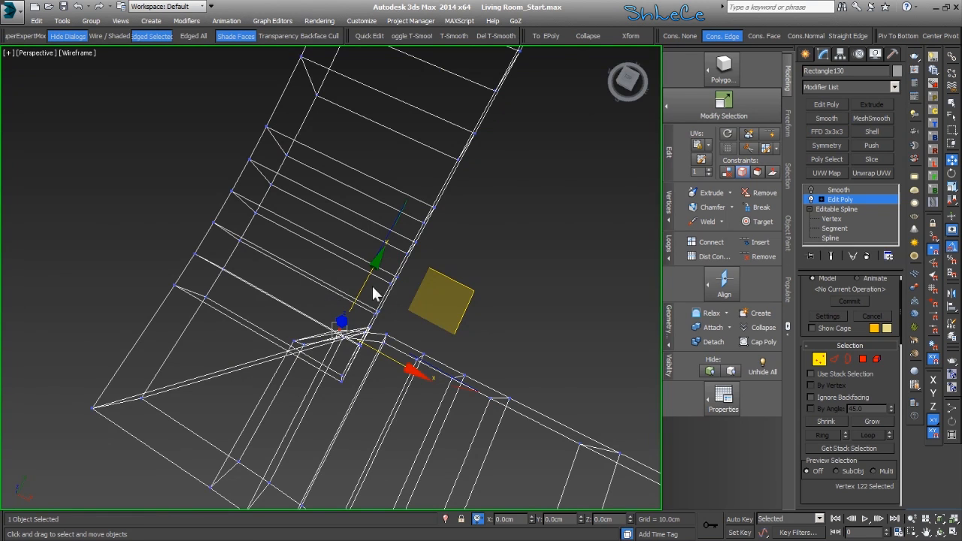
pyautogui.click(684, 35)
pyautogui.moveTo(369, 275); pyautogui.dragTo(338, 349)
pyautogui.moveTo(369, 294)
pyautogui.mouseDown()
pyautogui.moveTo(377, 285)
pyautogui.moveTo(377, 300)
pyautogui.mouseUp()
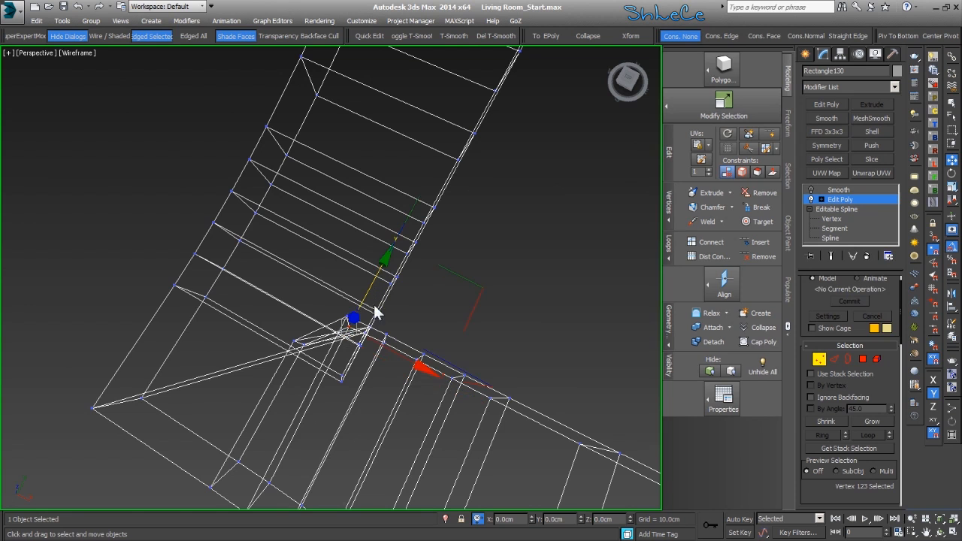
pyautogui.press('F3')
pyautogui.press('F3')
# Reposition the vertices protruding below the front corner's mitre onto the inner corner
pyautogui.moveTo(354, 369); pyautogui.dragTo(326, 391)
pyautogui.moveTo(386, 408); pyautogui.dragTo(340, 385)
pyautogui.click(377, 374)
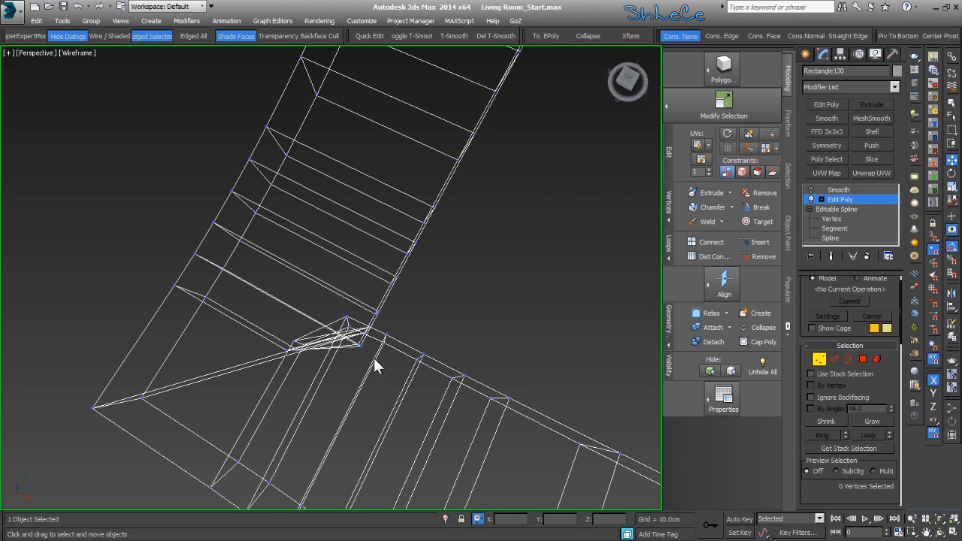
pyautogui.moveTo(370, 342); pyautogui.dragTo(339, 387)
pyautogui.moveTo(397, 372); pyautogui.dragTo(386, 365)
pyautogui.click(359, 367)
pyautogui.press('F3')
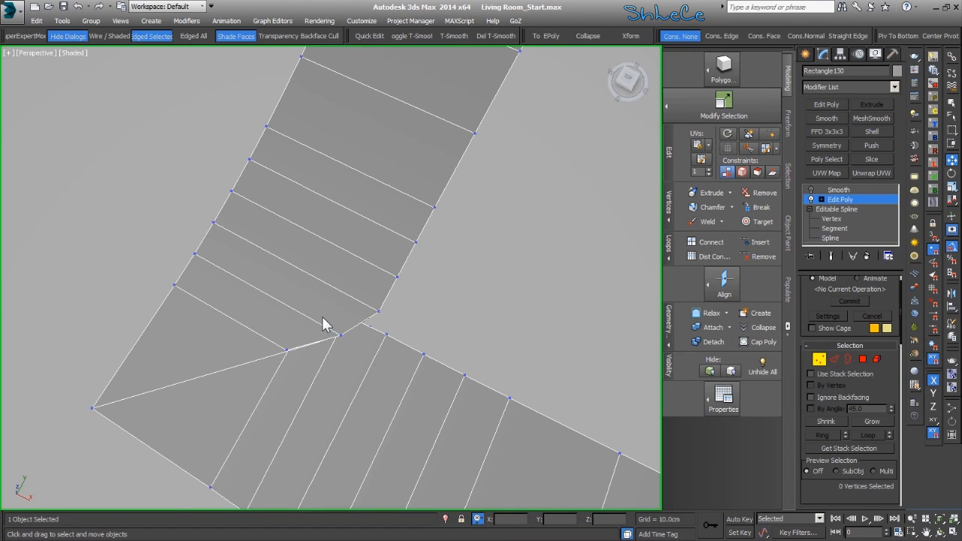
# Nudge the remaining stray vertices at the frame's inner corner into line with the mitre
pyautogui.moveTo(358, 365); pyautogui.dragTo(401, 360)
pyautogui.press('F3')
pyautogui.moveTo(376, 310)
pyautogui.mouseDown()
pyautogui.moveTo(380, 300)
pyautogui.moveTo(382, 309)
pyautogui.mouseUp()
pyautogui.click(330, 412)
pyautogui.moveTo(323, 316); pyautogui.dragTo(403, 361)
pyautogui.click(371, 331)
pyautogui.scroll(6, 331, 368)
pyautogui.scroll(-6, 279, 284)
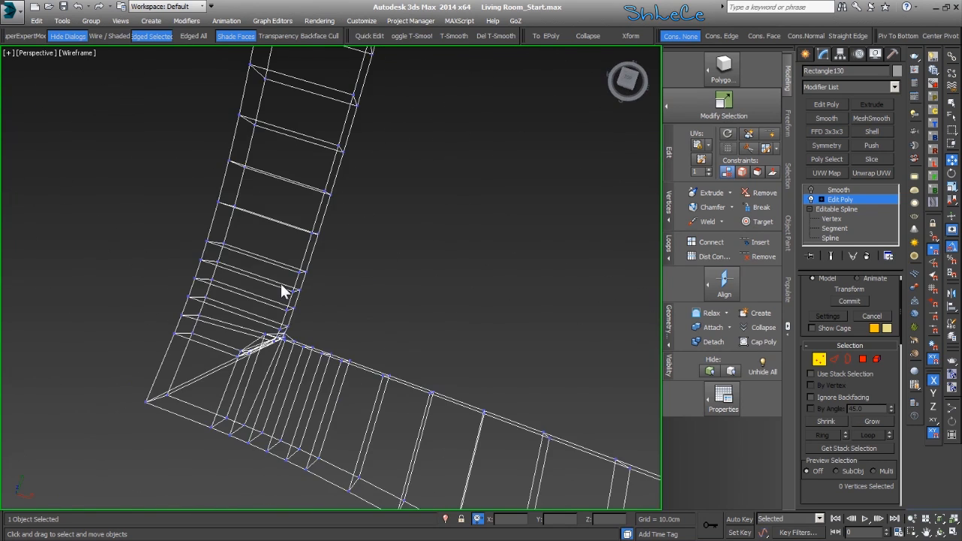
# Select the vertices along the upper side of the inner corner and fine-tune their position
pyautogui.keyDown('alt'); pyautogui.moveTo(326, 338); pyautogui.dragTo(394, 305, button='middle'); pyautogui.keyUp('alt')
pyautogui.scroll(6, 391, 288)
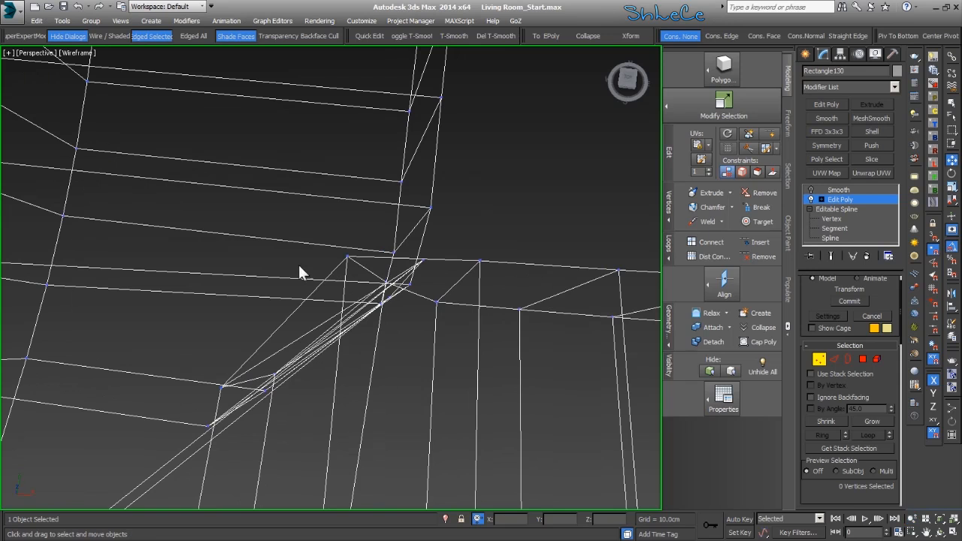
pyautogui.moveTo(321, 245); pyautogui.dragTo(481, 273)
pyautogui.click(480, 273)
pyautogui.keyDown('alt'); pyautogui.moveTo(333, 381); pyautogui.dragTo(346, 331, button='middle'); pyautogui.keyUp('alt')
pyautogui.moveTo(410, 316); pyautogui.dragTo(412, 314)
pyautogui.moveTo(481, 233); pyautogui.dragTo(481, 245)
# Check the cleaned-up corner in shaded and wireframe display and leave vertex editing
pyautogui.press('F3')
pyautogui.moveTo(487, 243)
pyautogui.keyDown('alt'); pyautogui.mouseDown(button='middle')
pyautogui.moveTo(479, 266)
pyautogui.moveTo(385, 320)
pyautogui.moveTo(374, 352)
pyautogui.moveTo(361, 314)
pyautogui.moveTo(389, 343)
pyautogui.moveTo(376, 308)
pyautogui.moveTo(322, 376)
pyautogui.moveTo(436, 383)
pyautogui.moveTo(460, 415)
pyautogui.moveTo(408, 349)
pyautogui.moveTo(490, 412)
pyautogui.moveTo(485, 421)
pyautogui.moveTo(450, 409)
pyautogui.moveTo(456, 358)
pyautogui.moveTo(461, 348)
pyautogui.moveTo(492, 376)
pyautogui.moveTo(515, 357)
pyautogui.moveTo(464, 361)
pyautogui.moveTo(456, 336)
pyautogui.moveTo(376, 393)
pyautogui.moveTo(391, 361)
pyautogui.moveTo(494, 312)
pyautogui.mouseUp(button='middle'); pyautogui.keyUp('alt')
pyautogui.press('F3')
pyautogui.press('F3')
pyautogui.click(374, 352)
pyautogui.scroll(-4, 375, 352)
pyautogui.scroll(-3, 374, 305)
pyautogui.click(820, 360)
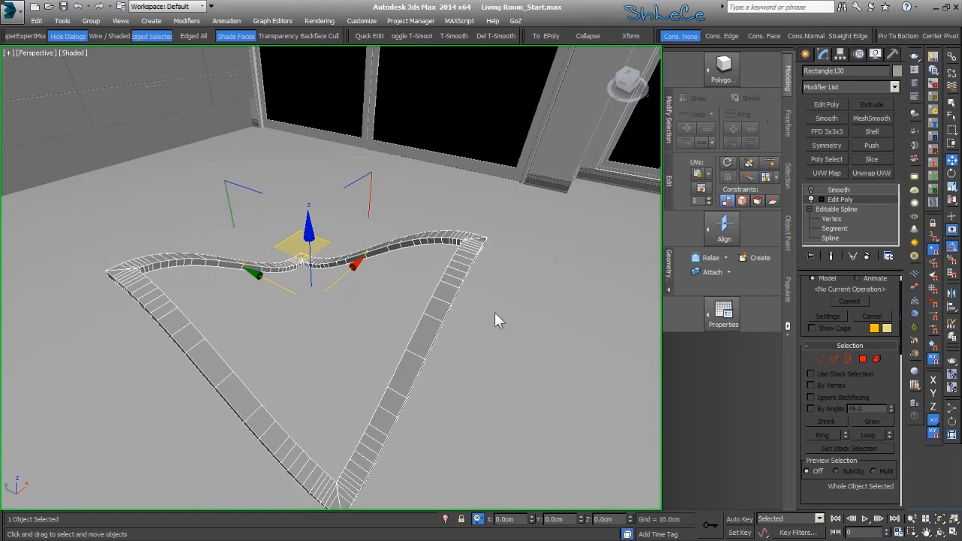
# Turn the Smooth modifier back on and add a Symmetry modifier above Edit Poly
pyautogui.moveTo(356, 277); pyautogui.dragTo(389, 267, button='middle')
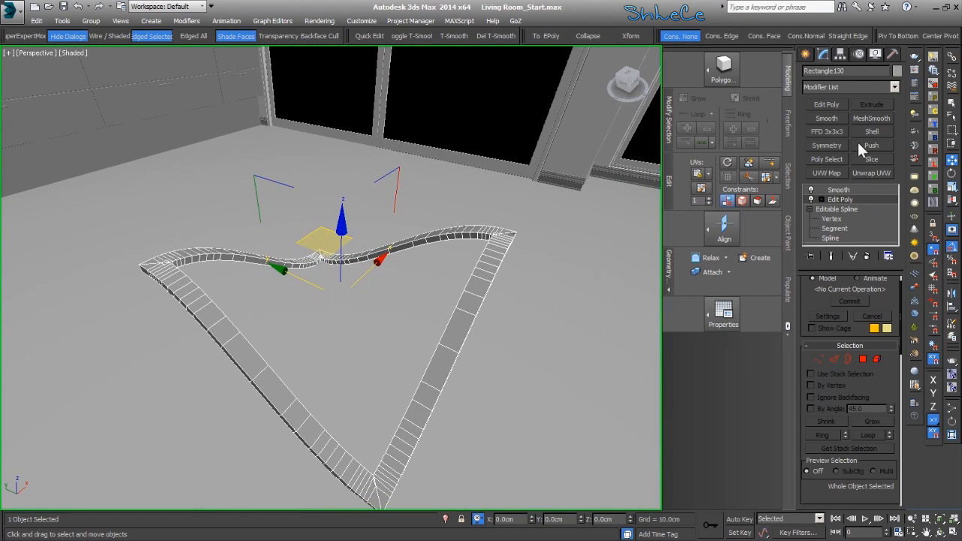
pyautogui.click(835, 145)
pyautogui.keyDown('alt'); pyautogui.moveTo(476, 332); pyautogui.dragTo(463, 364, button='middle'); pyautogui.keyUp('alt')
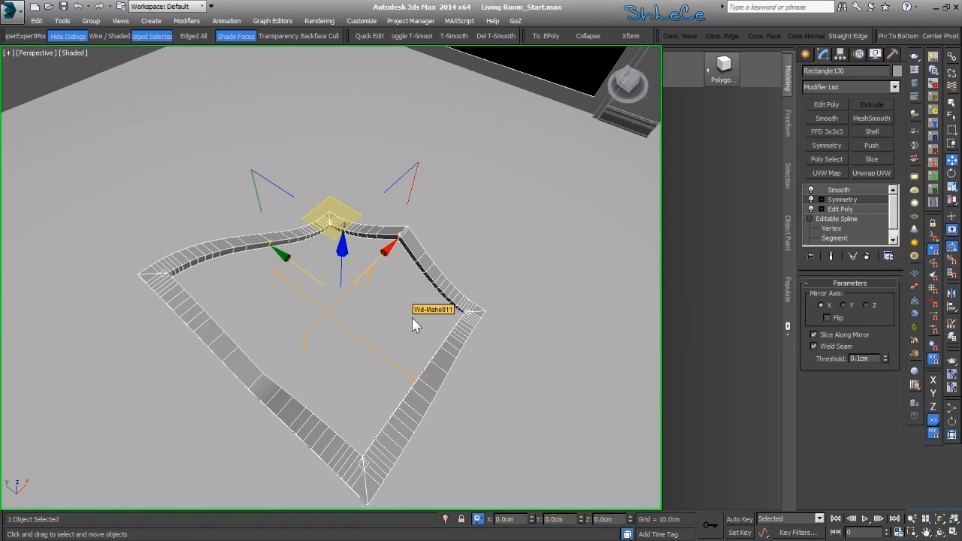
# Rotate the Symmetry modifier's mirror gizmo about its Z axis so it aligns with the frame's corners
pyautogui.press('e')
pyautogui.moveTo(407, 329); pyautogui.dragTo(389, 376)
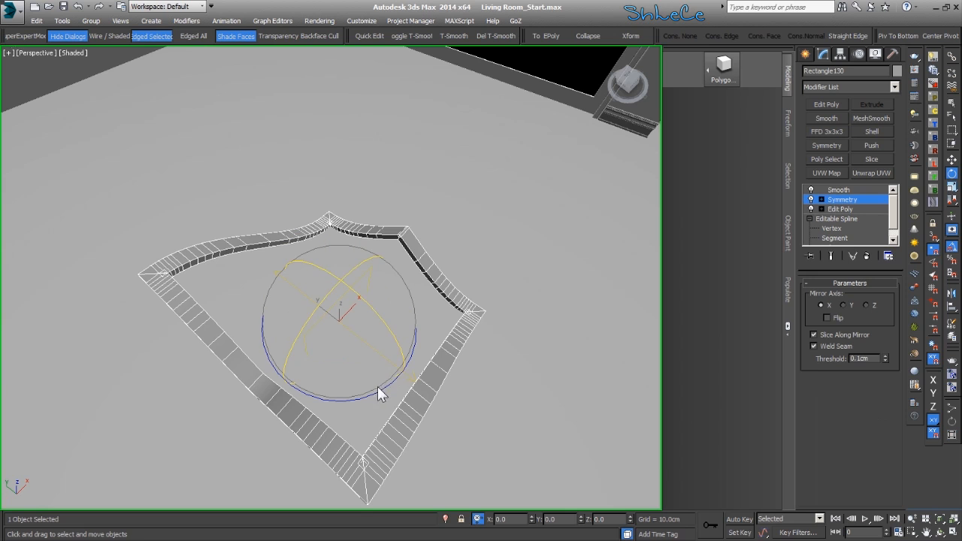
pyautogui.keyDown('alt'); pyautogui.moveTo(378, 388); pyautogui.dragTo(412, 380, button='middle'); pyautogui.keyUp('alt')
pyautogui.moveTo(412, 386); pyautogui.dragTo(270, 382)
pyautogui.moveTo(374, 411); pyautogui.dragTo(374, 417, button='middle')
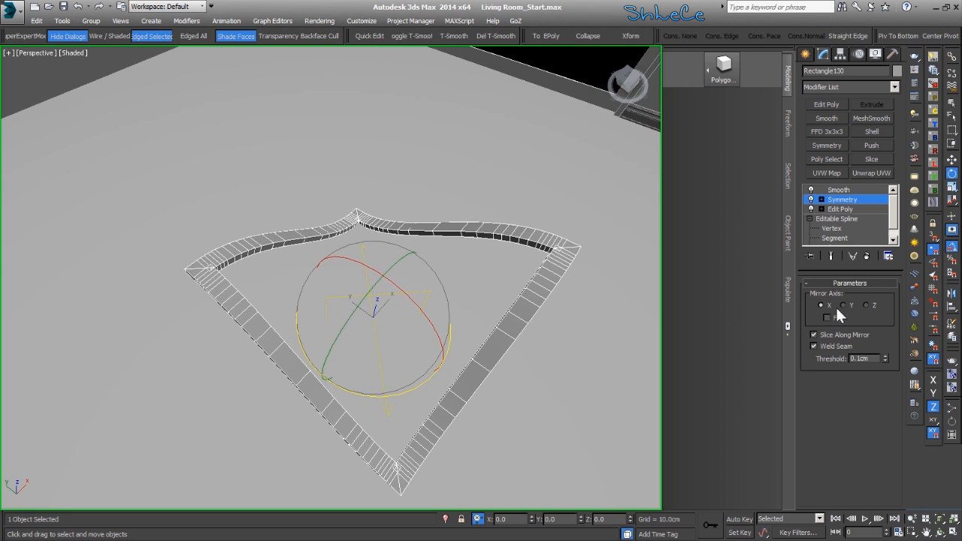
# Turn on Flip for the Symmetry modifier's X mirror axis and return to the Smooth modifier level
pyautogui.keyDown('alt'); pyautogui.moveTo(549, 339); pyautogui.dragTo(294, 258, button='middle'); pyautogui.keyUp('alt')
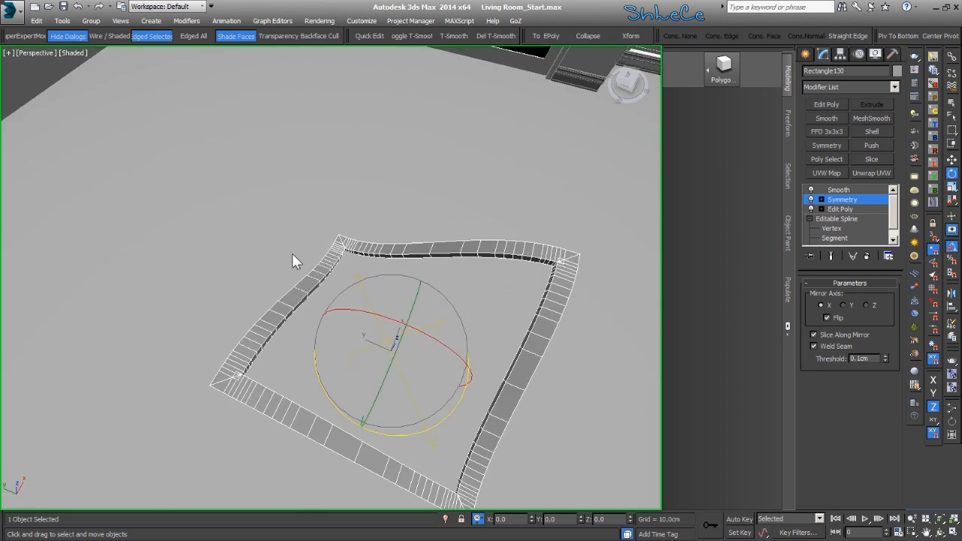
pyautogui.scroll(5, 346, 244)
pyautogui.scroll(-5, 406, 309)
pyautogui.keyDown('alt'); pyautogui.moveTo(423, 351); pyautogui.dragTo(436, 330, button='middle'); pyautogui.keyUp('alt')
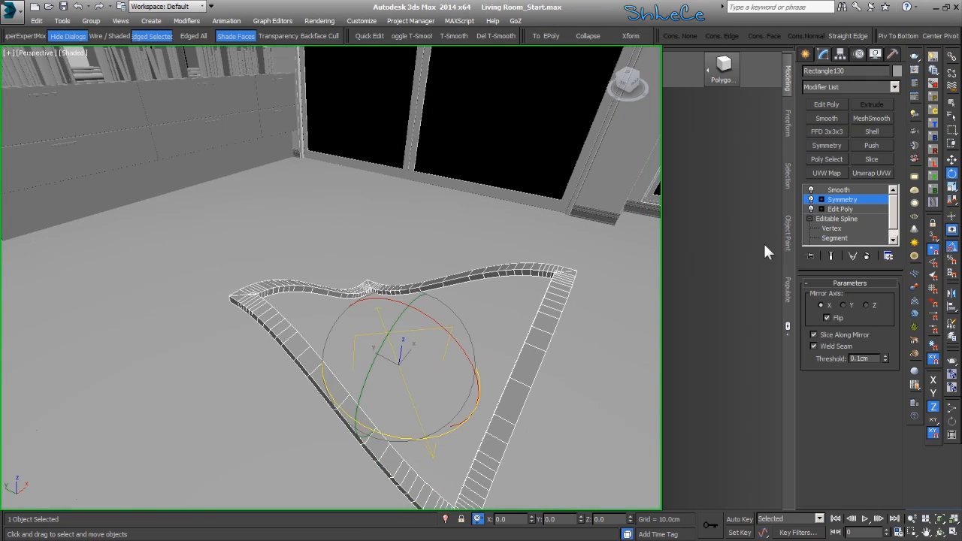
pyautogui.click(857, 190)
pyautogui.keyDown('alt'); pyautogui.moveTo(549, 328); pyautogui.dragTo(455, 335, button='middle'); pyautogui.keyUp('alt')
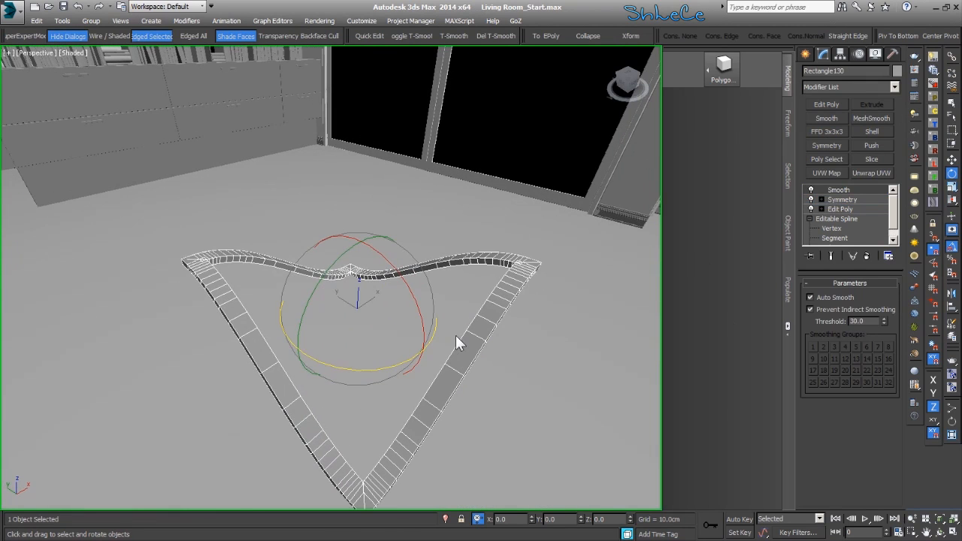
# Create a copy of the bent frame, offset slightly along the Y axis
pyautogui.press('w')
pyautogui.keyDown('alt'); pyautogui.moveTo(376, 383); pyautogui.dragTo(331, 391, button='middle'); pyautogui.keyUp('alt')
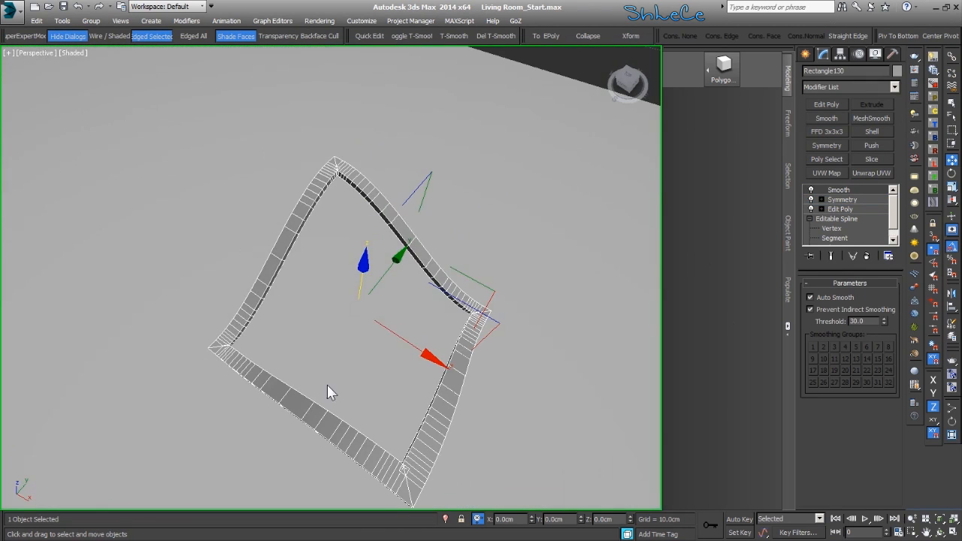
pyautogui.moveTo(395, 263)
pyautogui.keyDown('shift'); pyautogui.mouseDown()
pyautogui.moveTo(422, 236)
pyautogui.moveTo(418, 258)
pyautogui.mouseUp(); pyautogui.keyUp('shift')
pyautogui.click(483, 325)
# Rotate the copied frame about its Z axis and move it about 11.5 cm along X so it crosses the original
pyautogui.press('e')
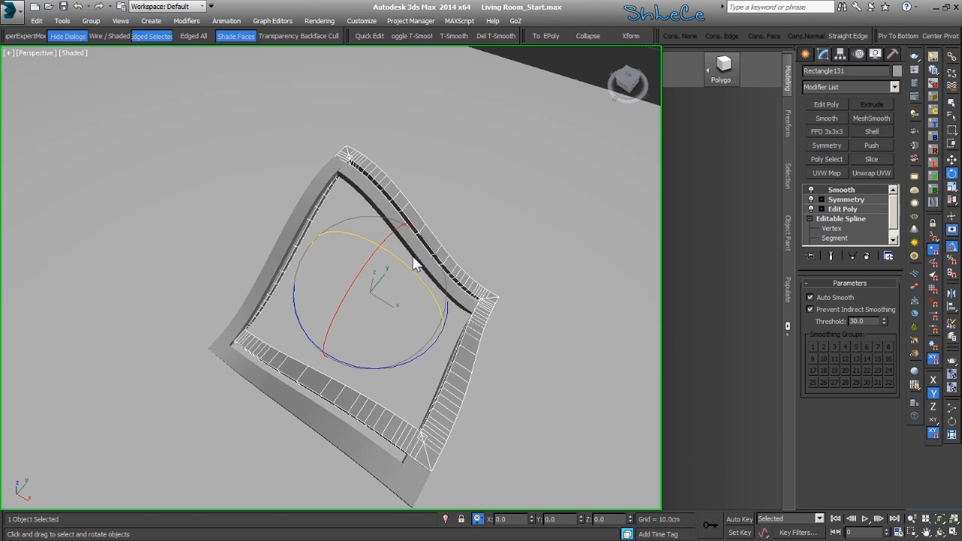
pyautogui.moveTo(398, 363)
pyautogui.mouseDown()
pyautogui.moveTo(555, 338)
pyautogui.moveTo(714, 285)
pyautogui.moveTo(661, 312)
pyautogui.mouseUp()
pyautogui.keyDown('alt'); pyautogui.moveTo(399, 318); pyautogui.dragTo(446, 340, button='middle'); pyautogui.keyUp('alt')
pyautogui.press('w')
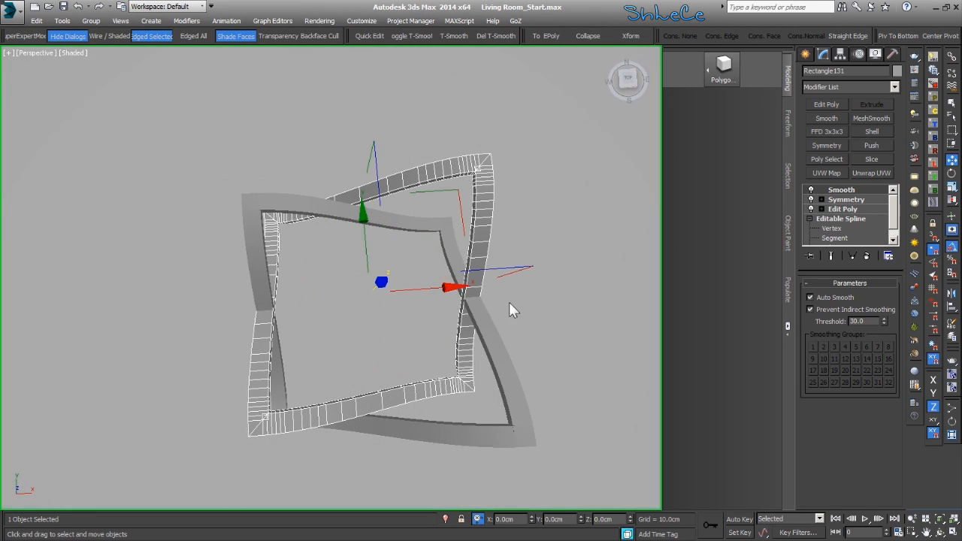
pyautogui.moveTo(450, 286); pyautogui.dragTo(467, 284)
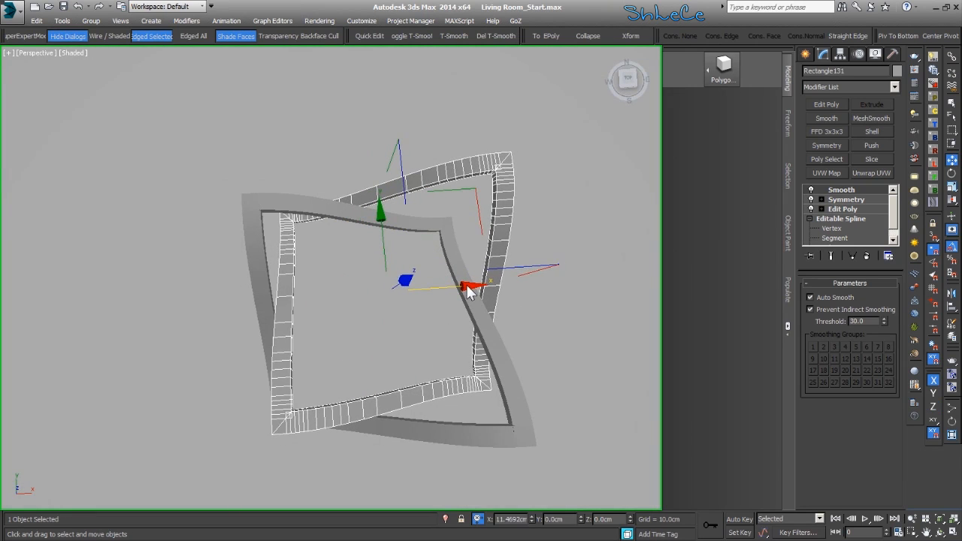
pyautogui.keyDown('alt'); pyautogui.moveTo(468, 288); pyautogui.dragTo(354, 284, button='middle'); pyautogui.keyUp('alt')
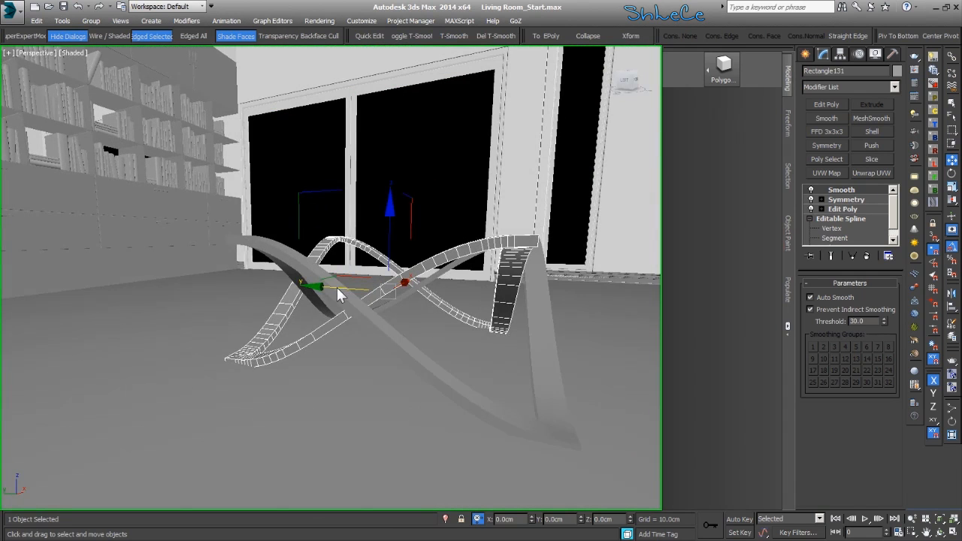
pyautogui.keyDown('alt'); pyautogui.moveTo(367, 324); pyautogui.dragTo(328, 340, button='middle'); pyautogui.keyUp('alt')
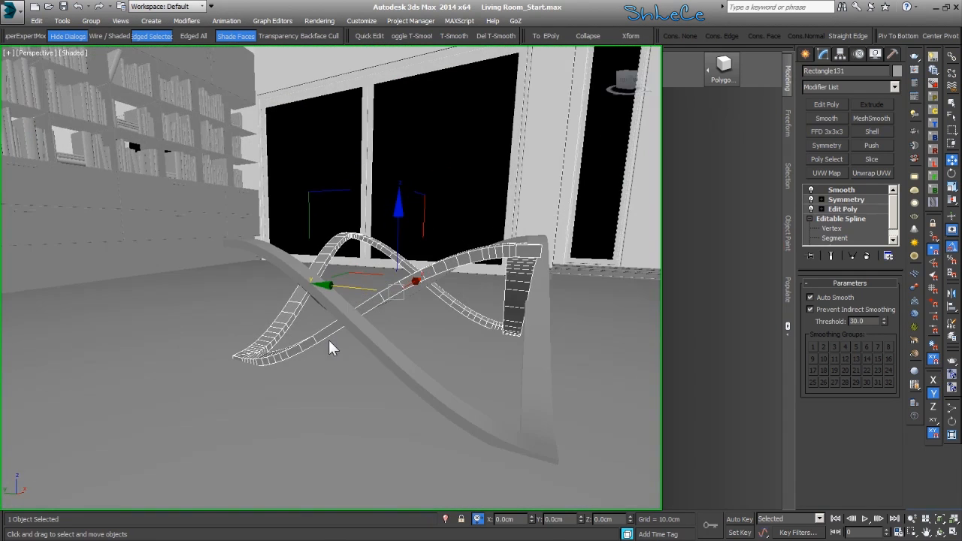
pyautogui.keyDown('alt'); pyautogui.moveTo(278, 359); pyautogui.dragTo(308, 361, button='middle'); pyautogui.keyUp('alt')
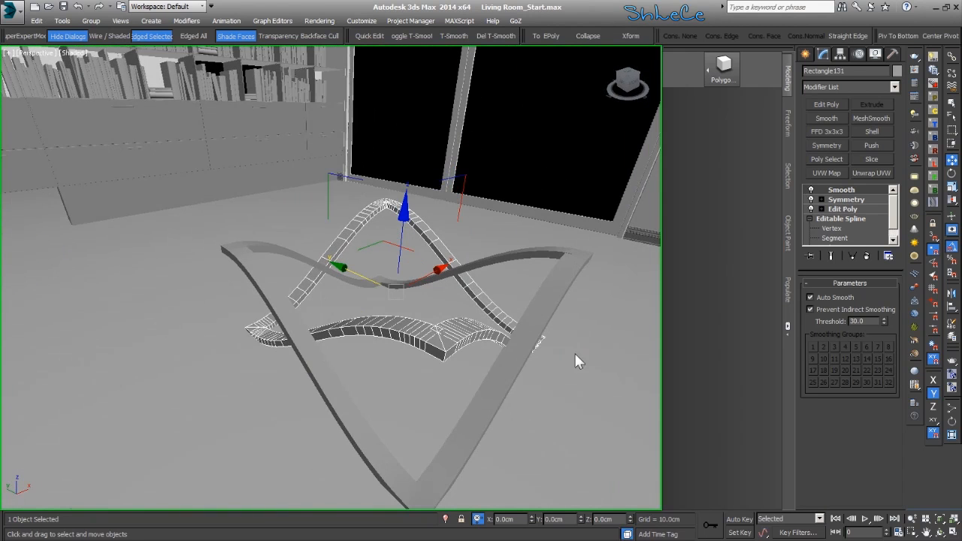
# Open Edit Poly vertex editing on the copied frame and show its near corner in wireframe
pyautogui.click(847, 209)
pyautogui.scroll(3, 389, 350)
pyautogui.keyDown('alt'); pyautogui.moveTo(389, 351); pyautogui.dragTo(416, 320, button='middle'); pyautogui.keyUp('alt')
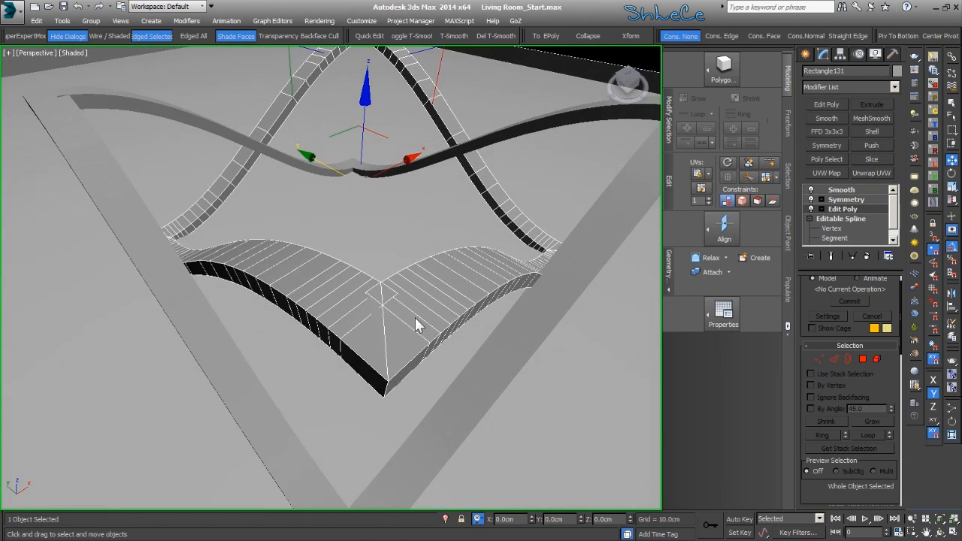
pyautogui.click(820, 359)
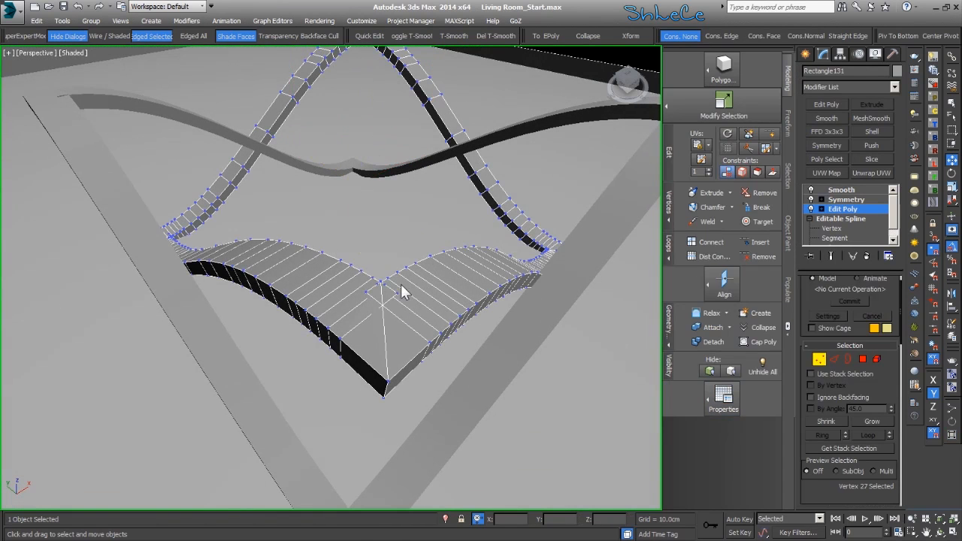
pyautogui.moveTo(403, 282); pyautogui.dragTo(401, 298)
pyautogui.hotkey('ctrl', 'a')
pyautogui.keyDown('alt'); pyautogui.moveTo(399, 307); pyautogui.dragTo(403, 353, button='middle'); pyautogui.keyUp('alt')
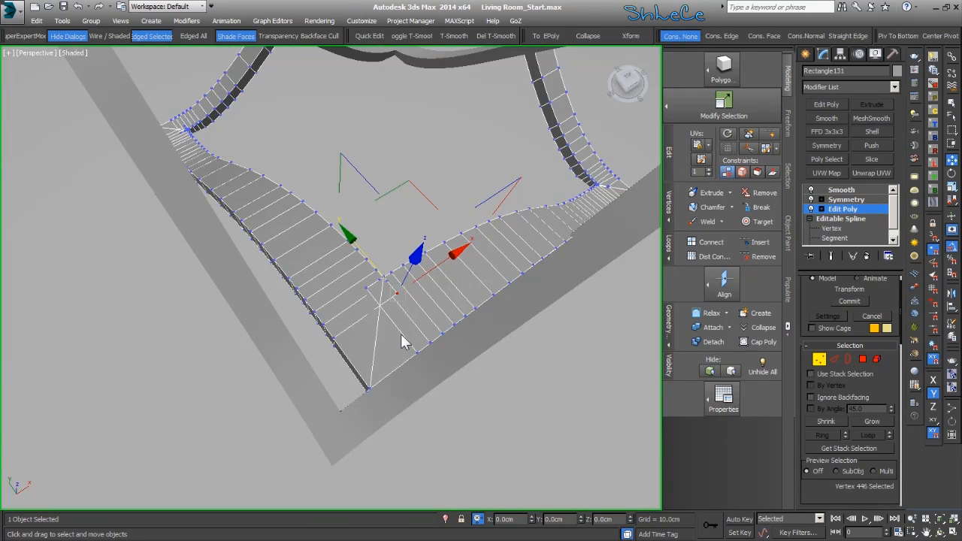
pyautogui.press('F3')
# Select the two stray vertices on one side of the near inner corner and move them towards the corner point
pyautogui.click(410, 297)
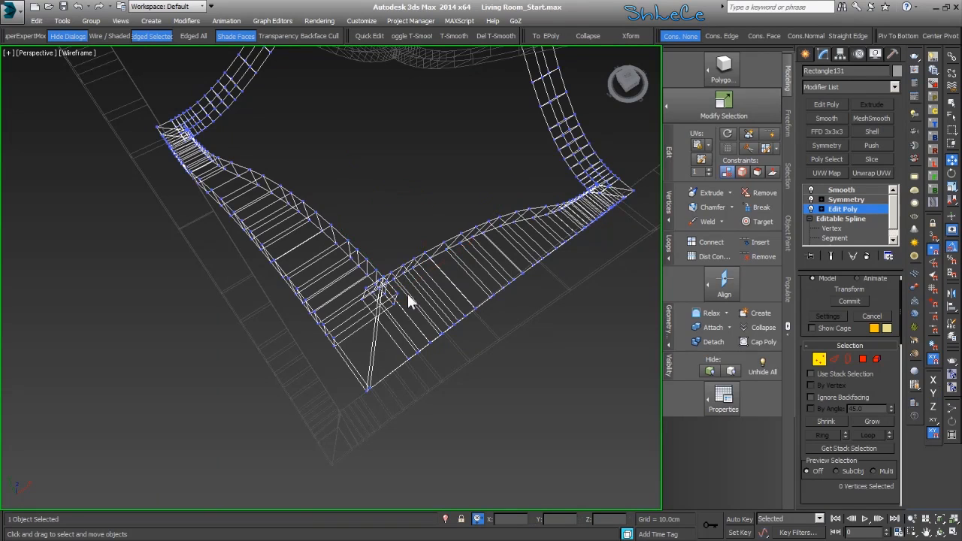
pyautogui.click(399, 304)
pyautogui.click(417, 303)
pyautogui.moveTo(416, 288); pyautogui.dragTo(392, 322)
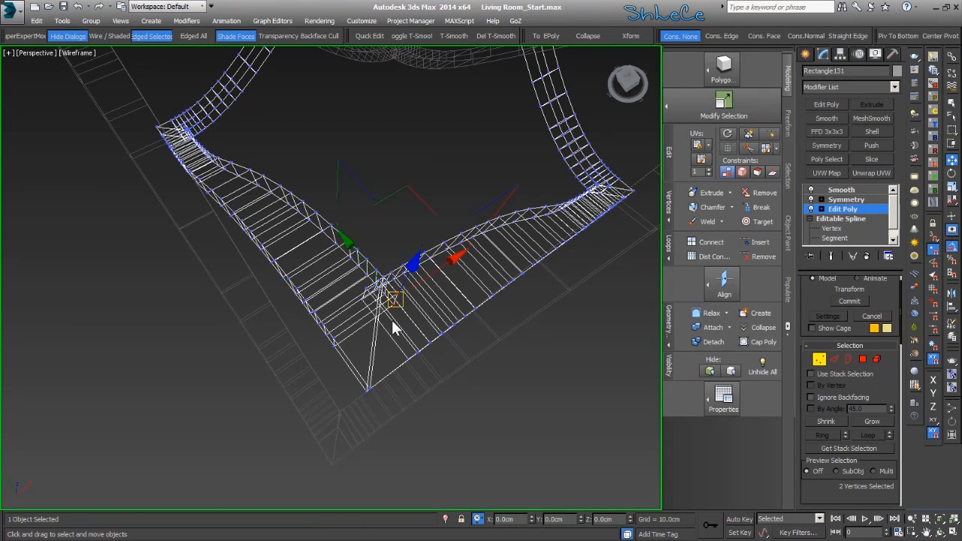
pyautogui.press('F3')
pyautogui.moveTo(426, 280); pyautogui.dragTo(416, 280)
# Select the two stray vertices on the opposite side of the inner corner and move them inwards
pyautogui.click(356, 291)
pyautogui.press('F3')
pyautogui.moveTo(355, 277)
pyautogui.mouseDown()
pyautogui.moveTo(370, 304)
pyautogui.moveTo(385, 305)
pyautogui.mouseUp()
pyautogui.press('F3')
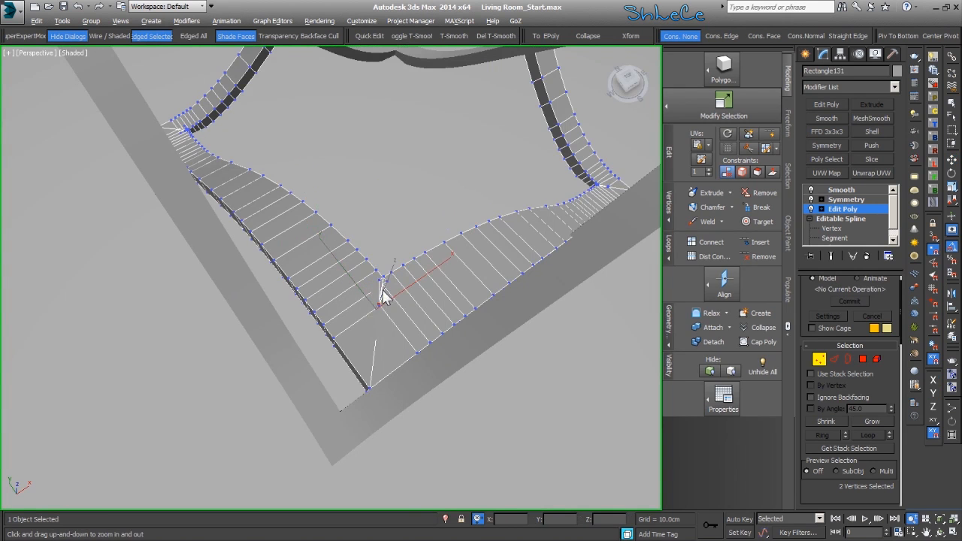
# Select the cluster of vertices around the inner corner in wireframe and frame it closely
pyautogui.scroll(8, 385, 304)
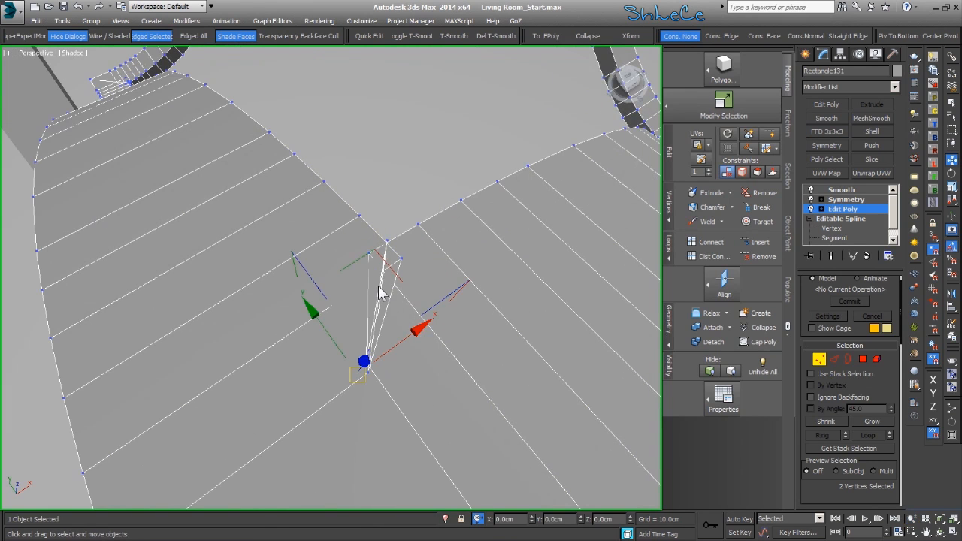
pyautogui.press('F3')
pyautogui.click(350, 262)
pyautogui.keyDown('alt'); pyautogui.moveTo(383, 313); pyautogui.dragTo(405, 383, button='middle'); pyautogui.keyUp('alt')
pyautogui.scroll(-5, 370, 339)
pyautogui.scroll(-5, 395, 382)
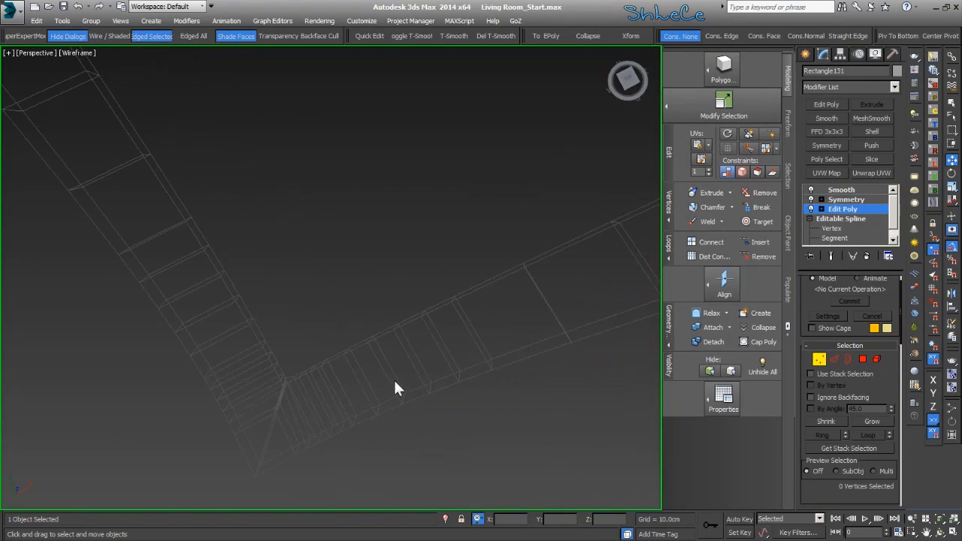
pyautogui.moveTo(409, 363); pyautogui.dragTo(387, 394)
pyautogui.press('z')
pyautogui.scroll(2, 365, 309)
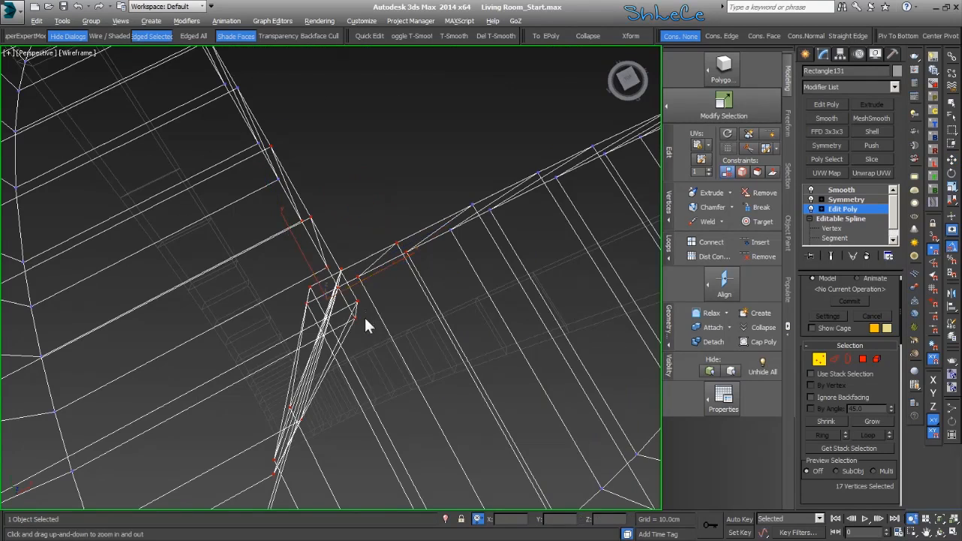
# Move the outlying vertices on one side of the inner corner onto the corner point
pyautogui.press('w')
pyautogui.click(372, 304)
pyautogui.moveTo(339, 361); pyautogui.dragTo(338, 361)
pyautogui.keyDown('alt'); pyautogui.moveTo(338, 361); pyautogui.dragTo(347, 386, button='middle'); pyautogui.keyUp('alt')
pyautogui.moveTo(333, 289); pyautogui.dragTo(316, 263)
pyautogui.keyDown('alt'); pyautogui.moveTo(355, 358); pyautogui.dragTo(266, 325, button='middle'); pyautogui.keyUp('alt')
pyautogui.click(265, 325)
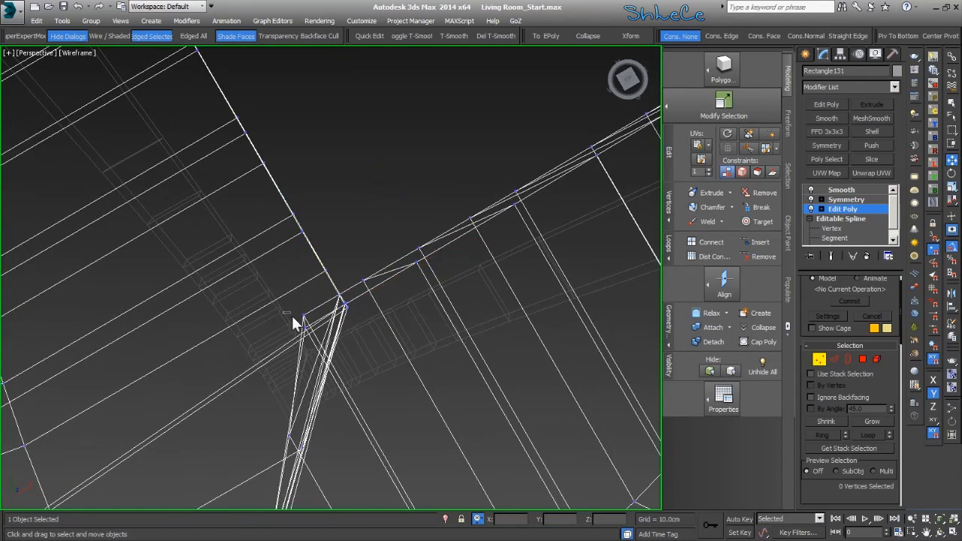
# Adjust the remaining vertices beside the inner corner along the X axis to close up the seam
pyautogui.moveTo(315, 344); pyautogui.dragTo(316, 344)
pyautogui.moveTo(357, 288); pyautogui.dragTo(388, 322)
pyautogui.keyDown('alt'); pyautogui.moveTo(388, 322); pyautogui.dragTo(347, 300, button='middle'); pyautogui.keyUp('alt')
pyautogui.moveTo(410, 301); pyautogui.dragTo(406, 301)
pyautogui.click(368, 413)
pyautogui.keyDown('alt'); pyautogui.moveTo(368, 413); pyautogui.dragTo(370, 383, button='middle'); pyautogui.keyUp('alt')
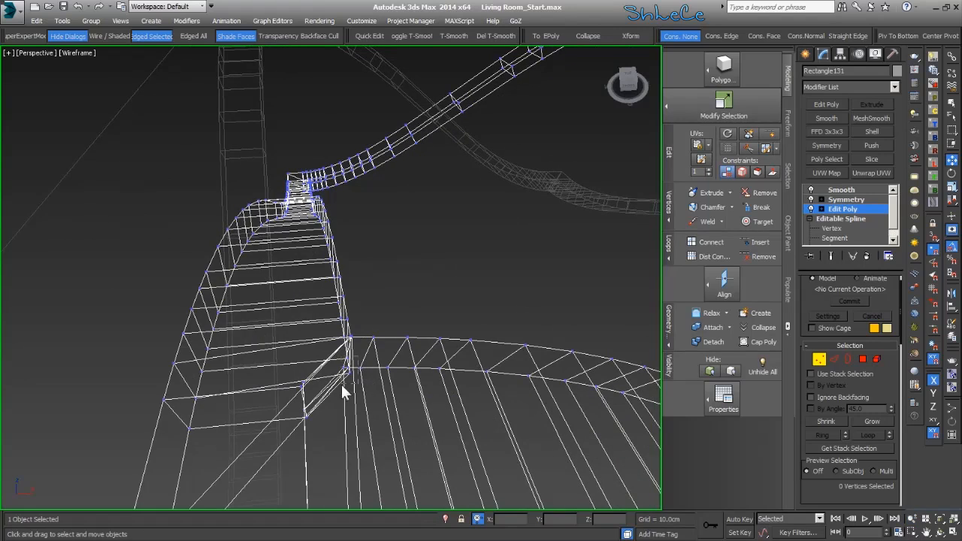
# Select the four overlapping vertices at the lower inner corner and bring the vertex editing commands into reach
pyautogui.moveTo(343, 380); pyautogui.dragTo(343, 382)
pyautogui.scroll(5, 343, 382)
pyautogui.moveTo(343, 382)
pyautogui.keyDown('alt'); pyautogui.mouseDown(button='middle')
pyautogui.moveTo(360, 394)
pyautogui.moveTo(367, 378)
pyautogui.moveTo(356, 379)
pyautogui.mouseUp(button='middle'); pyautogui.keyUp('alt')
pyautogui.scroll(-5, 366, 378)
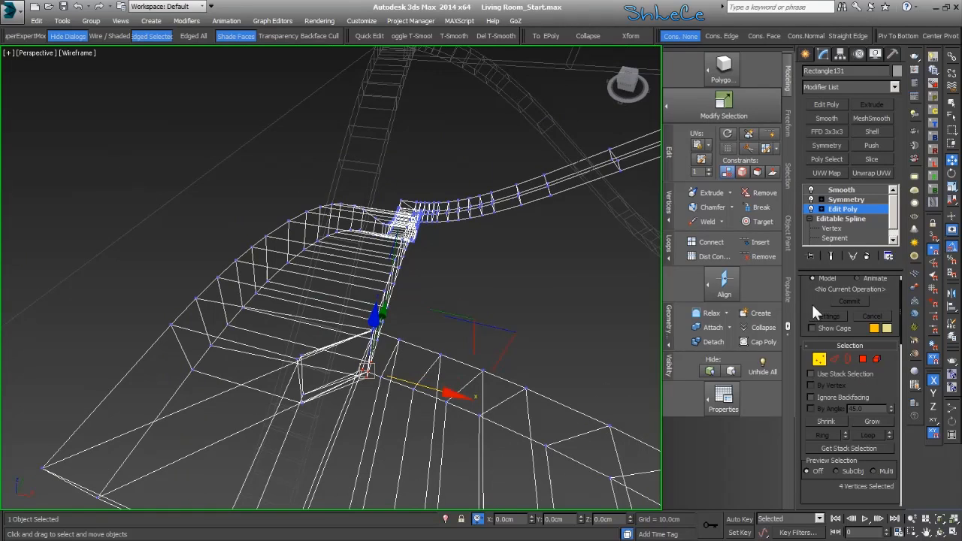
pyautogui.scroll(-5, 813, 299)
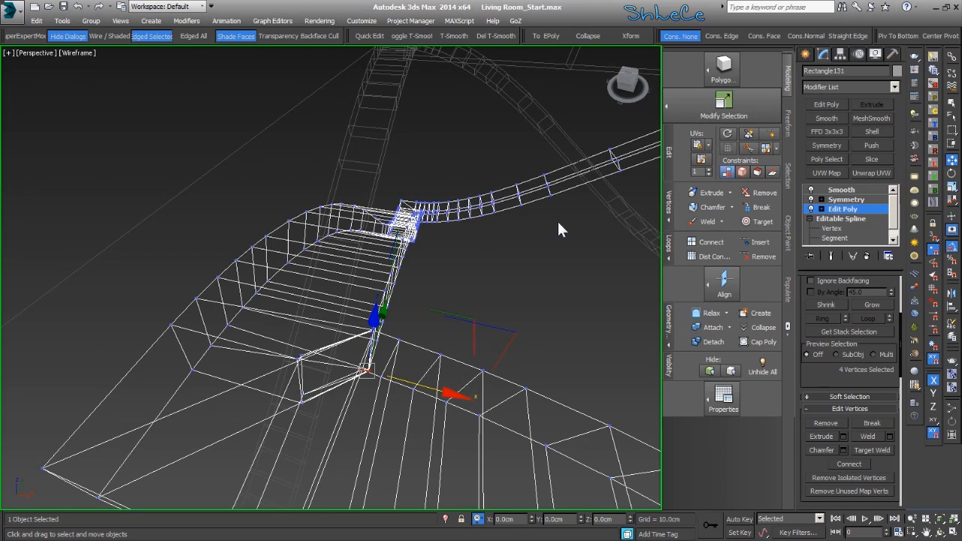
# Select the three overlapping vertices at the upper inner corner, clear the selection and inspect the corner in shaded display
pyautogui.keyDown('alt'); pyautogui.moveTo(472, 325); pyautogui.dragTo(478, 333, button='middle'); pyautogui.keyUp('alt')
pyautogui.click(457, 278)
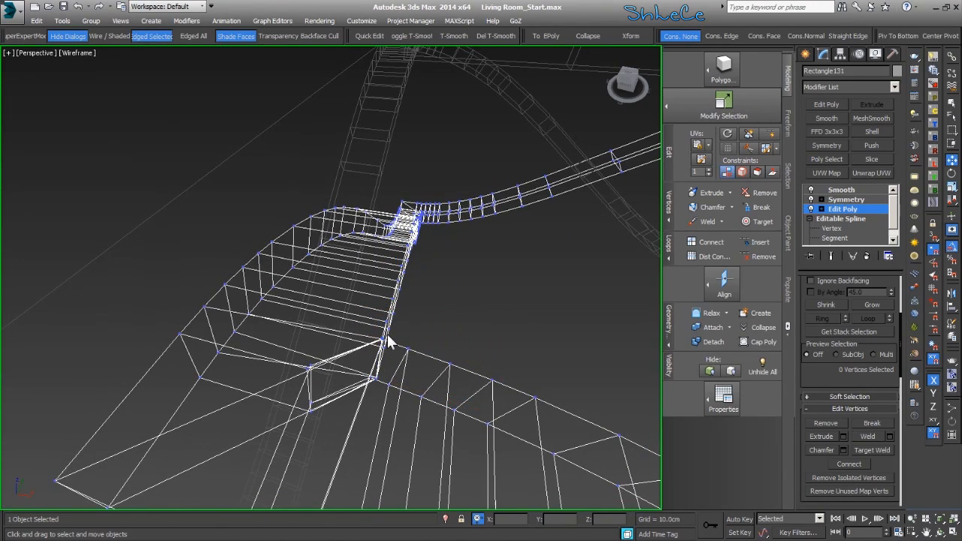
pyautogui.moveTo(376, 344); pyautogui.dragTo(373, 348)
pyautogui.keyDown('alt'); pyautogui.moveTo(373, 348); pyautogui.dragTo(406, 370, button='middle'); pyautogui.keyUp('alt')
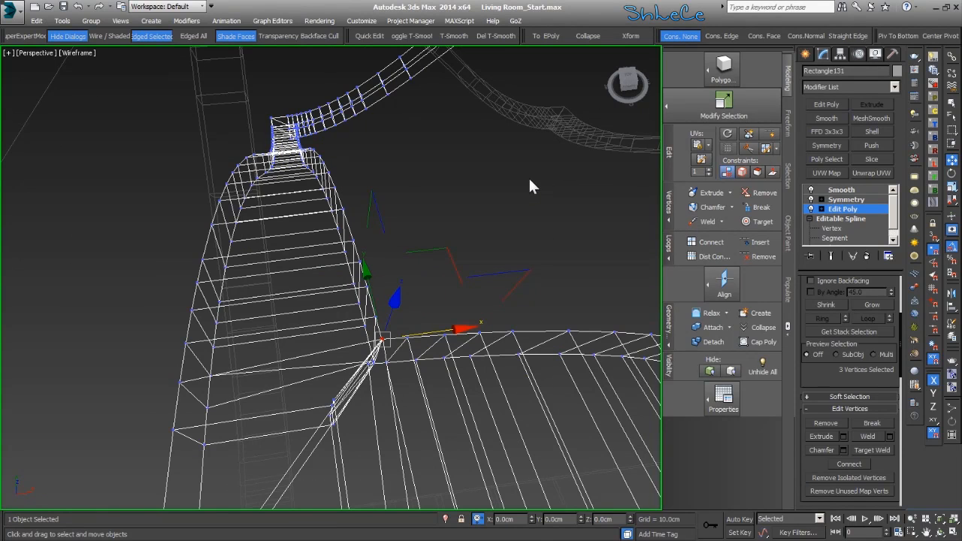
pyautogui.click(445, 293)
pyautogui.scroll(3, 375, 352)
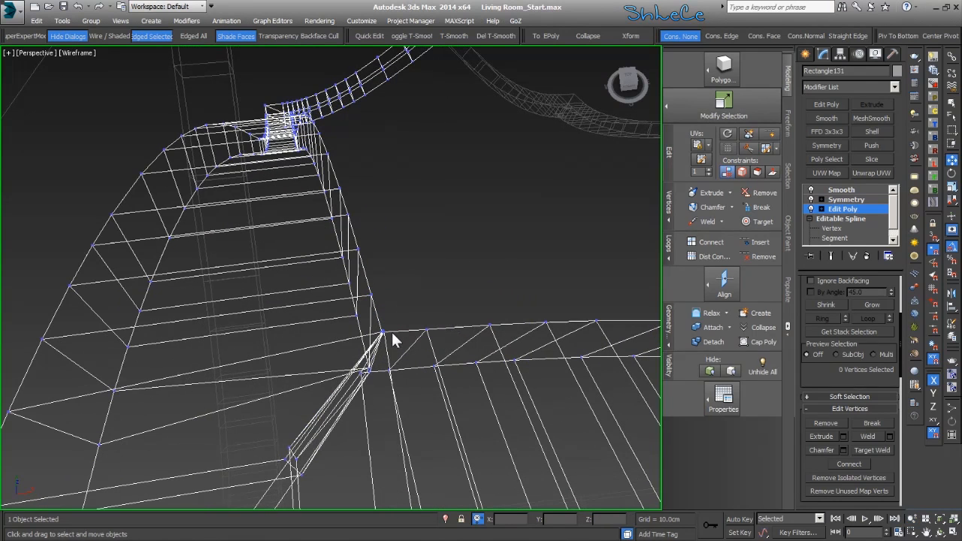
pyautogui.press('F3')
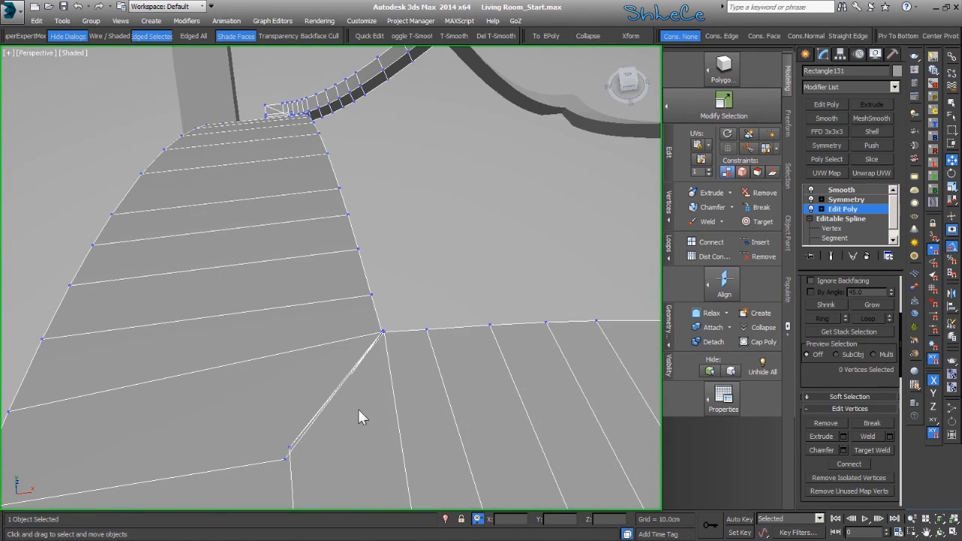
# Switch Edit Poly to polygon editing and pull the small polygon at the inner corner about 6.9 cm along X
pyautogui.click(822, 209)
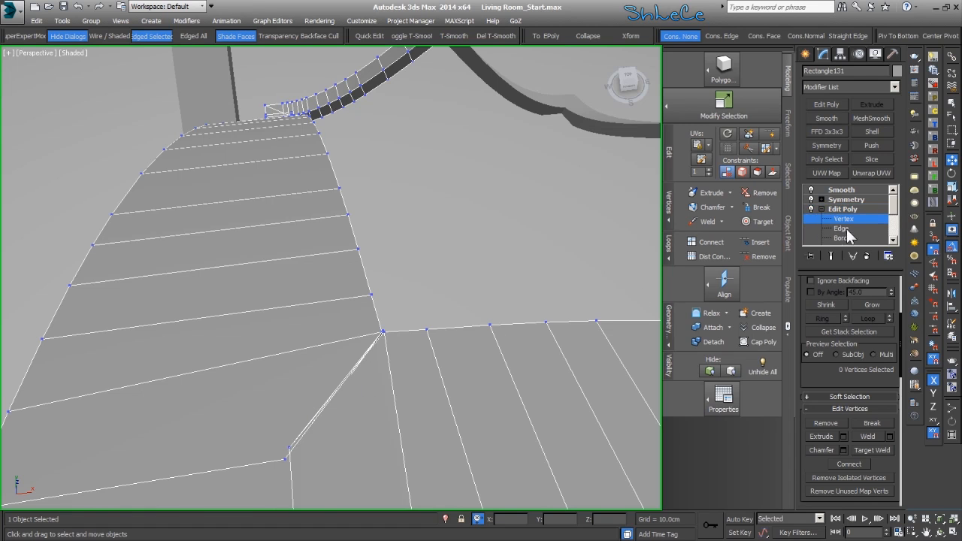
pyautogui.moveTo(894, 212); pyautogui.dragTo(895, 218)
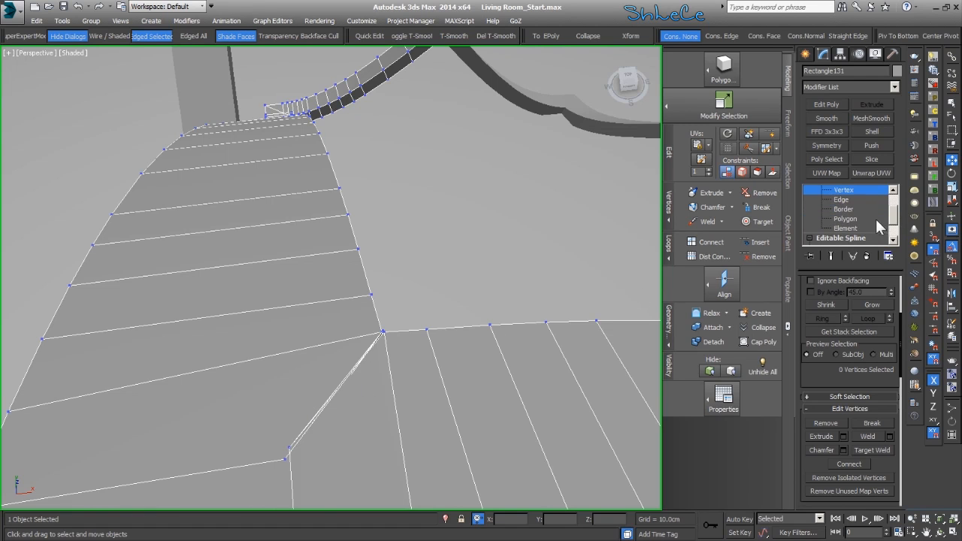
pyautogui.click(863, 218)
pyautogui.keyDown('alt'); pyautogui.moveTo(280, 436); pyautogui.dragTo(371, 245, button='middle'); pyautogui.keyUp('alt')
pyautogui.click(355, 289)
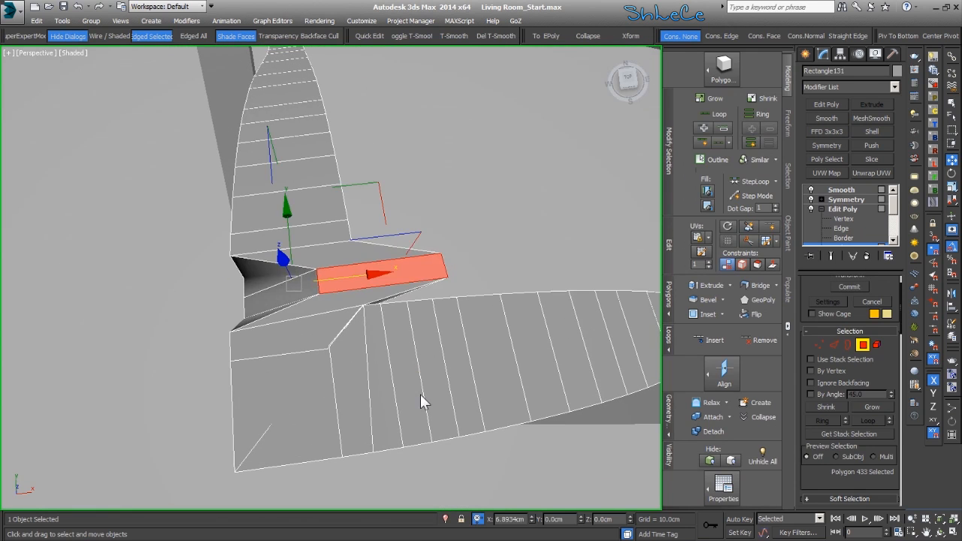
pyautogui.click(421, 131)
# Select the polygons around the messy near corner, exclude the unwanted ones and delete the selection
pyautogui.click(311, 272)
pyautogui.moveTo(308, 269); pyautogui.dragTo(412, 376)
pyautogui.moveTo(412, 377)
pyautogui.keyDown('alt'); pyautogui.mouseDown(button='middle')
pyautogui.moveTo(391, 348)
pyautogui.moveTo(421, 252)
pyautogui.moveTo(408, 451)
pyautogui.moveTo(407, 372)
pyautogui.mouseUp(button='middle'); pyautogui.keyUp('alt')
pyautogui.keyDown('alt'); pyautogui.moveTo(369, 364); pyautogui.dragTo(367, 365); pyautogui.keyUp('alt')
pyautogui.keyDown('alt'); pyautogui.moveTo(367, 366); pyautogui.dragTo(388, 321, button='middle'); pyautogui.keyUp('alt')
pyautogui.keyDown('alt'); pyautogui.moveTo(366, 357); pyautogui.dragTo(366, 356); pyautogui.keyUp('alt')
pyautogui.keyDown('alt'); pyautogui.moveTo(366, 357); pyautogui.dragTo(307, 239, button='middle'); pyautogui.keyUp('alt')
pyautogui.press('Delete')
# Return to vertex editing and delete the stray vertex inside the upper face of the raised back corner
pyautogui.scroll(-5, 304, 245)
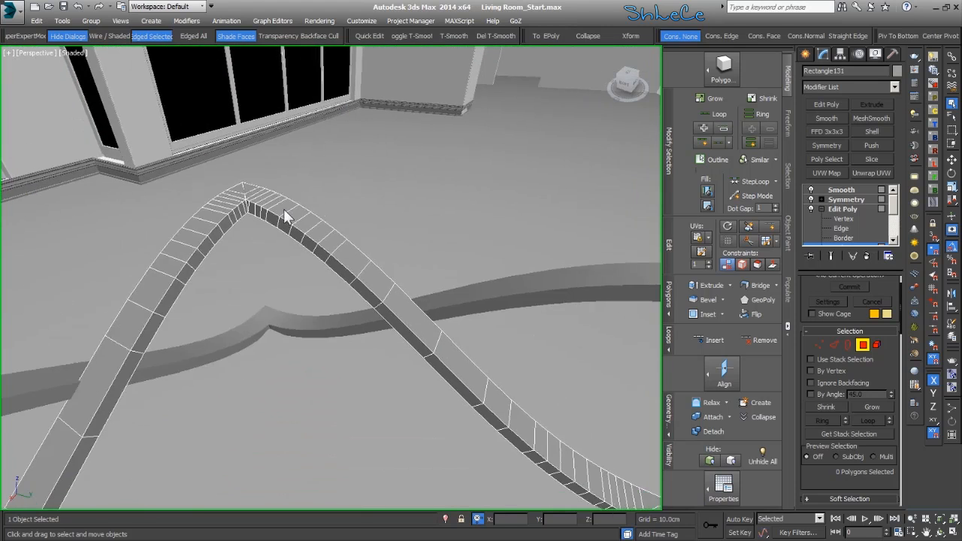
pyautogui.click(819, 344)
pyautogui.scroll(5, 271, 258)
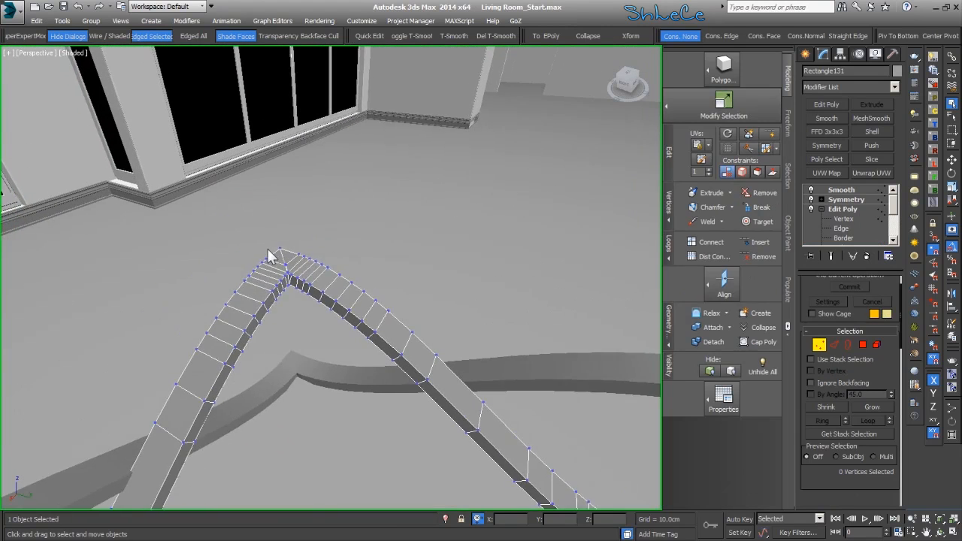
pyautogui.click(331, 330)
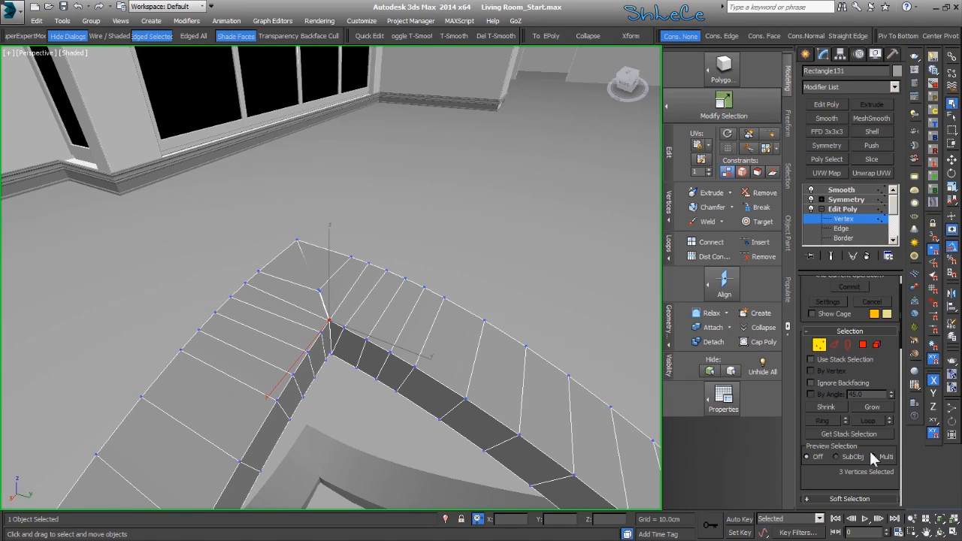
pyautogui.scroll(-2, 831, 481)
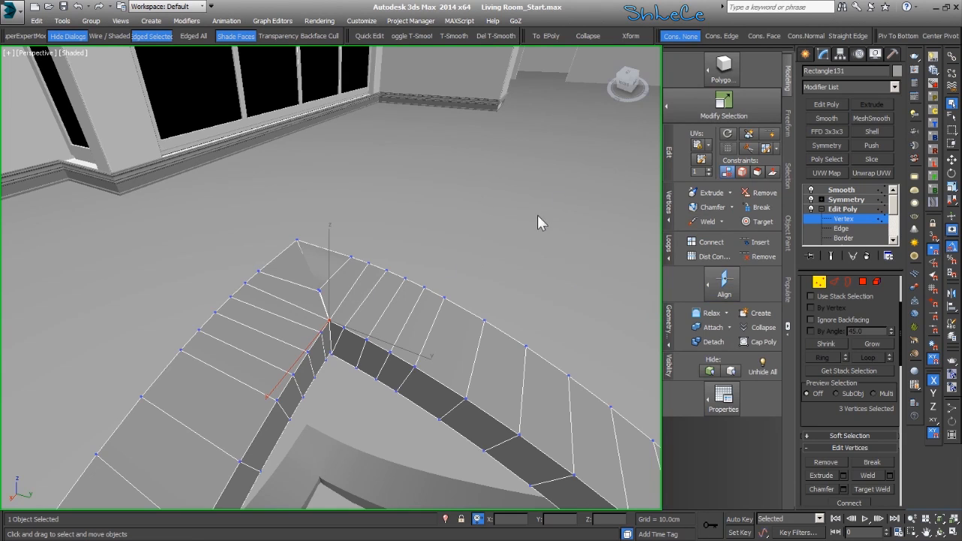
pyautogui.moveTo(354, 300); pyautogui.dragTo(338, 291, button='middle')
pyautogui.moveTo(304, 274); pyautogui.dragTo(293, 296)
pyautogui.press('Delete')
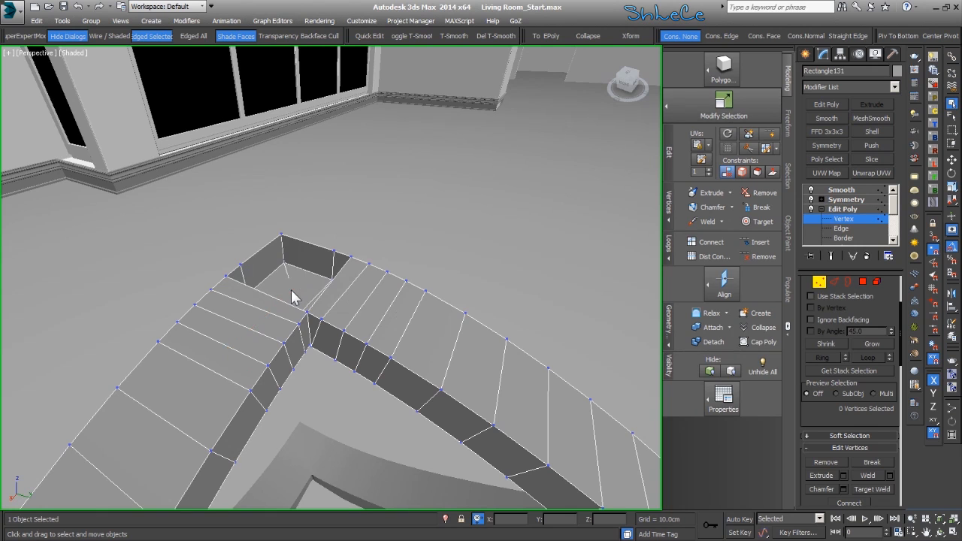
# Weld the two overlapping vertices at the lower inner edge of the frame's raised corner
pyautogui.keyDown('alt'); pyautogui.moveTo(275, 305); pyautogui.dragTo(303, 377, button='middle'); pyautogui.keyUp('alt')
pyautogui.scroll(3, 293, 350)
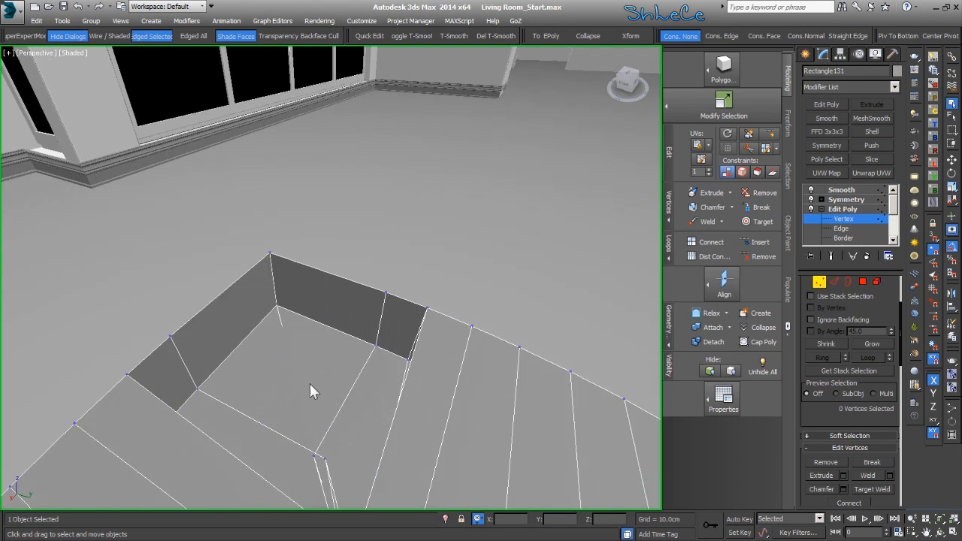
pyautogui.keyDown('alt'); pyautogui.moveTo(340, 481); pyautogui.dragTo(318, 410, button='middle'); pyautogui.keyUp('alt')
pyautogui.click(318, 410)
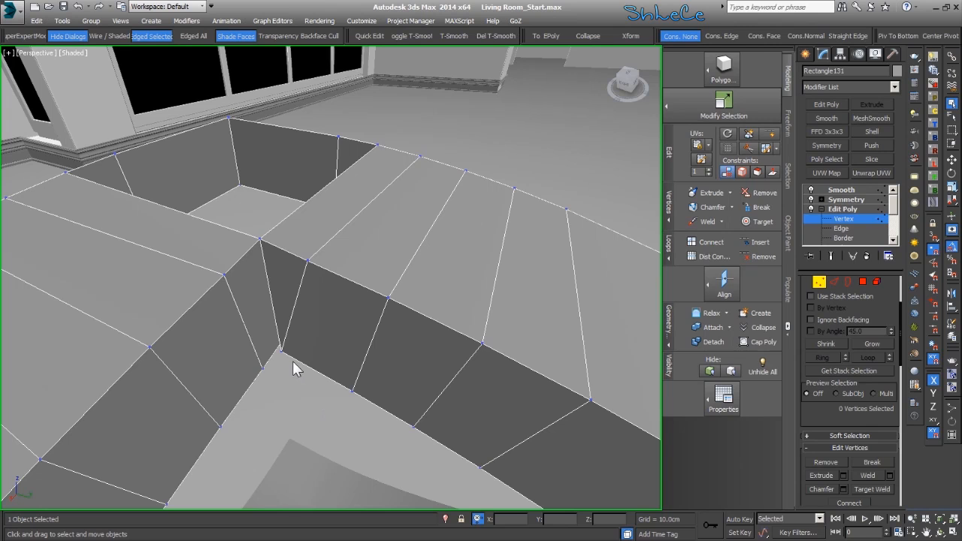
pyautogui.moveTo(281, 325)
pyautogui.keyDown('alt'); pyautogui.mouseDown(button='middle')
pyautogui.moveTo(291, 319)
pyautogui.moveTo(301, 353)
pyautogui.mouseUp(button='middle'); pyautogui.keyUp('alt')
pyautogui.press('F3')
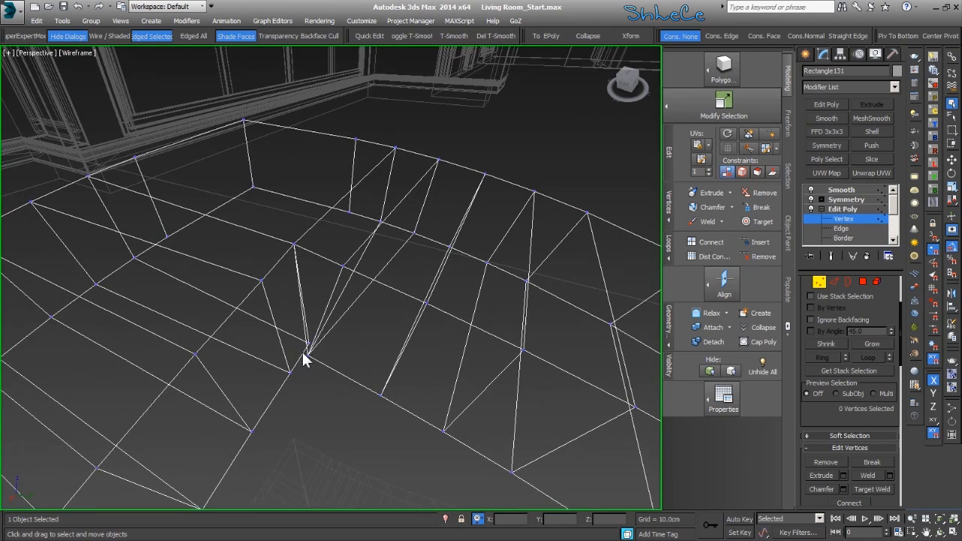
pyautogui.moveTo(324, 367); pyautogui.dragTo(325, 369)
pyautogui.click(710, 223)
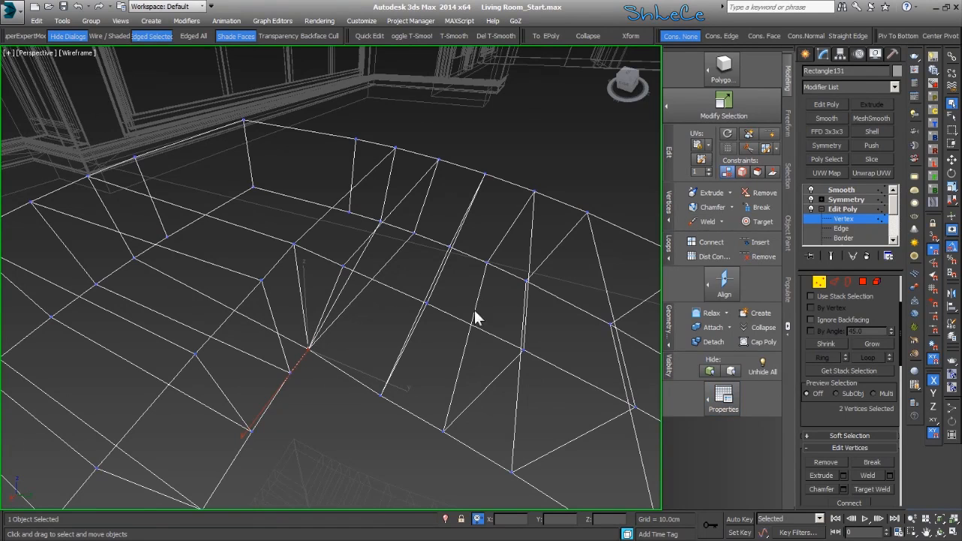
# Cap the open borders on the upper face and underside of the raised corner
pyautogui.keyDown('alt'); pyautogui.moveTo(381, 309); pyautogui.dragTo(396, 343, button='middle'); pyautogui.keyUp('alt')
pyautogui.press('F3')
pyautogui.click(848, 283)
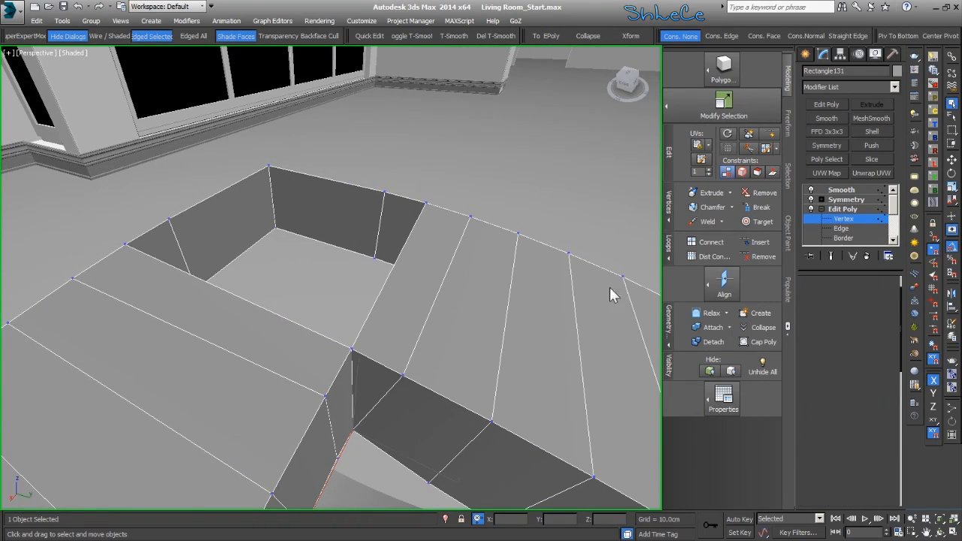
pyautogui.click(390, 273)
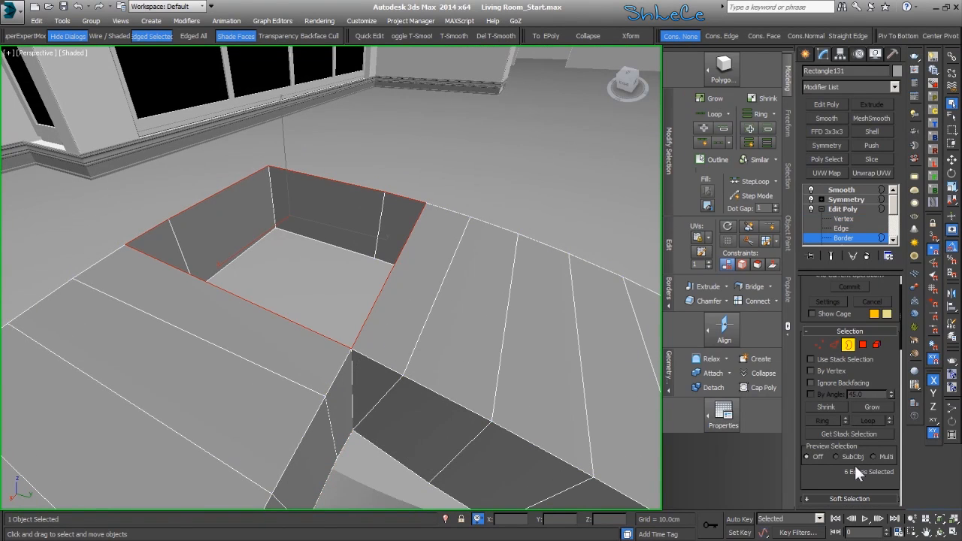
pyautogui.scroll(-5, 842, 437)
pyautogui.click(869, 399)
pyautogui.keyDown('alt'); pyautogui.moveTo(526, 344); pyautogui.dragTo(377, 292, button='middle'); pyautogui.keyUp('alt')
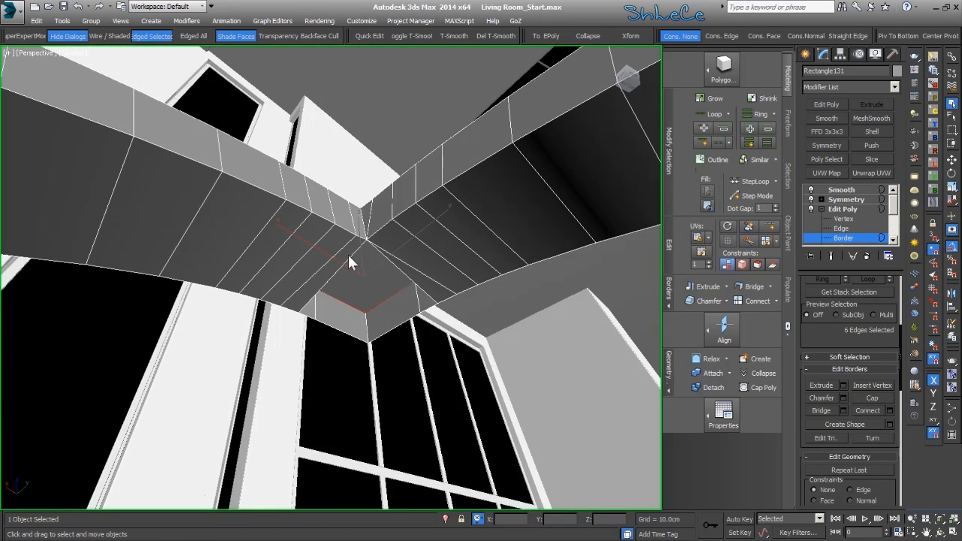
pyautogui.click(352, 256)
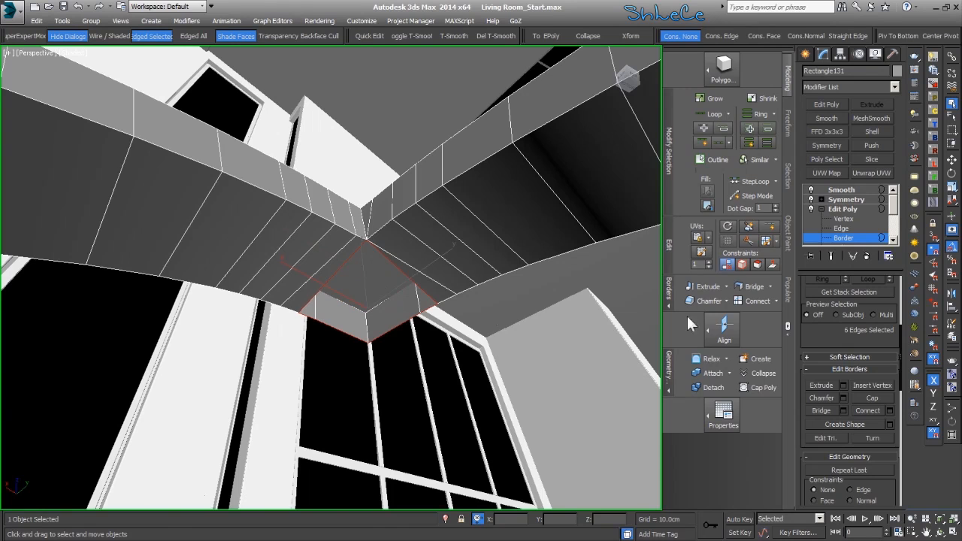
pyautogui.click(873, 398)
# Switch Edit Poly to edge editing and remove the stray edges on the two outer side faces of the corner
pyautogui.keyDown('alt'); pyautogui.moveTo(429, 361); pyautogui.dragTo(472, 380, button='middle'); pyautogui.keyUp('alt')
pyautogui.keyDown('alt'); pyautogui.moveTo(516, 313); pyautogui.dragTo(279, 318, button='middle'); pyautogui.keyUp('alt')
pyautogui.press('2')
pyautogui.click(289, 299)
pyautogui.hotkey('ctrl', 'BackSpace')
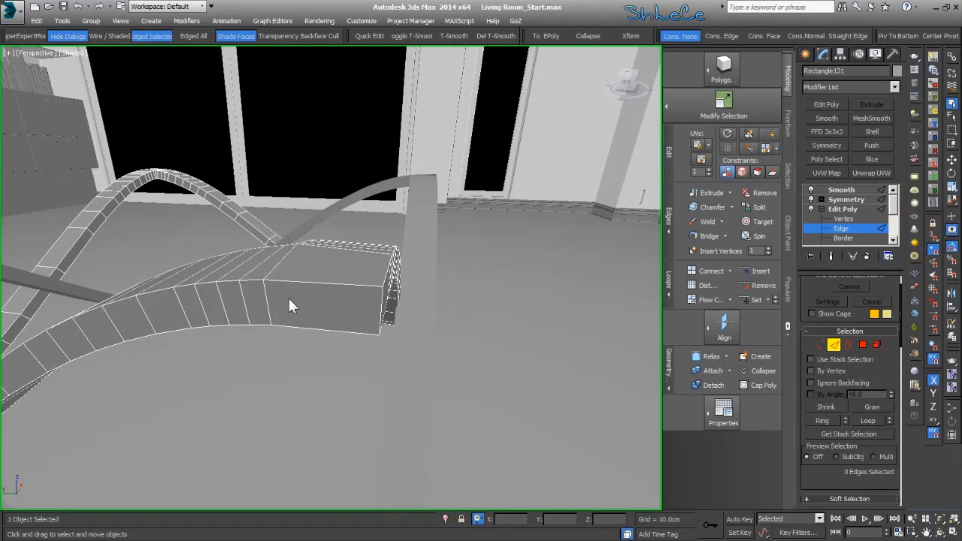
pyautogui.keyDown('alt'); pyautogui.moveTo(383, 289); pyautogui.dragTo(218, 370, button='middle'); pyautogui.keyUp('alt')
pyautogui.click(78, 356)
pyautogui.hotkey('ctrl', 'BackSpace')
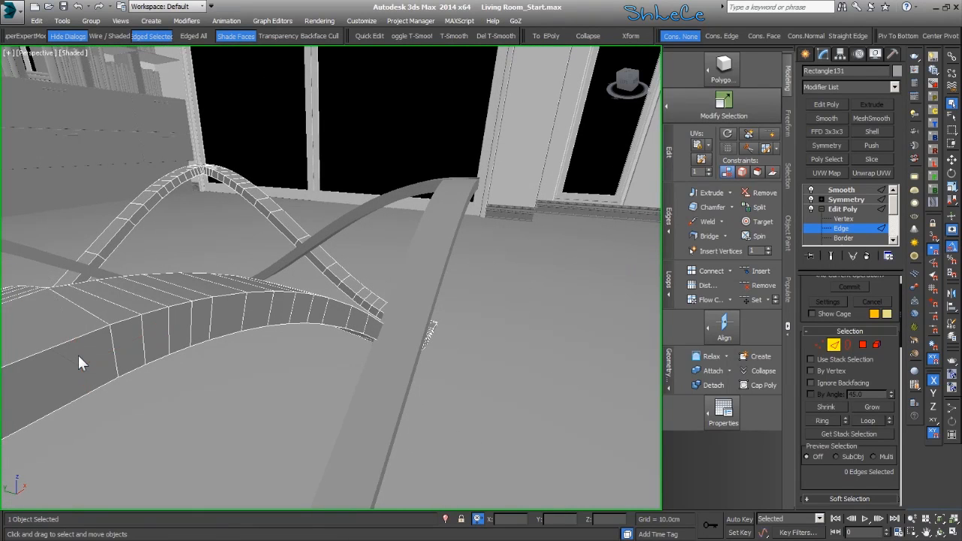
# Remove the leftover edge on the underside of the raised corner
pyautogui.scroll(-3, 81, 360)
pyautogui.keyDown('alt'); pyautogui.moveTo(83, 361); pyautogui.dragTo(235, 274, button='middle'); pyautogui.keyUp('alt')
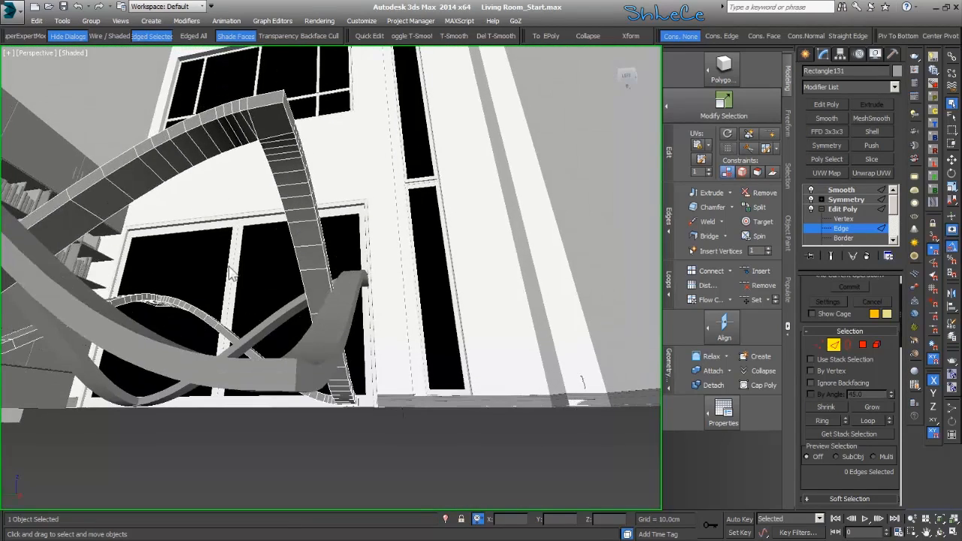
pyautogui.keyDown('alt'); pyautogui.moveTo(263, 143); pyautogui.dragTo(270, 207, button='middle'); pyautogui.keyUp('alt')
pyautogui.hotkey('alt', 'z')
pyautogui.moveTo(264, 160)
pyautogui.mouseDown()
pyautogui.moveTo(270, 121)
pyautogui.moveTo(266, 151)
pyautogui.mouseUp()
pyautogui.rightClick(262, 164)
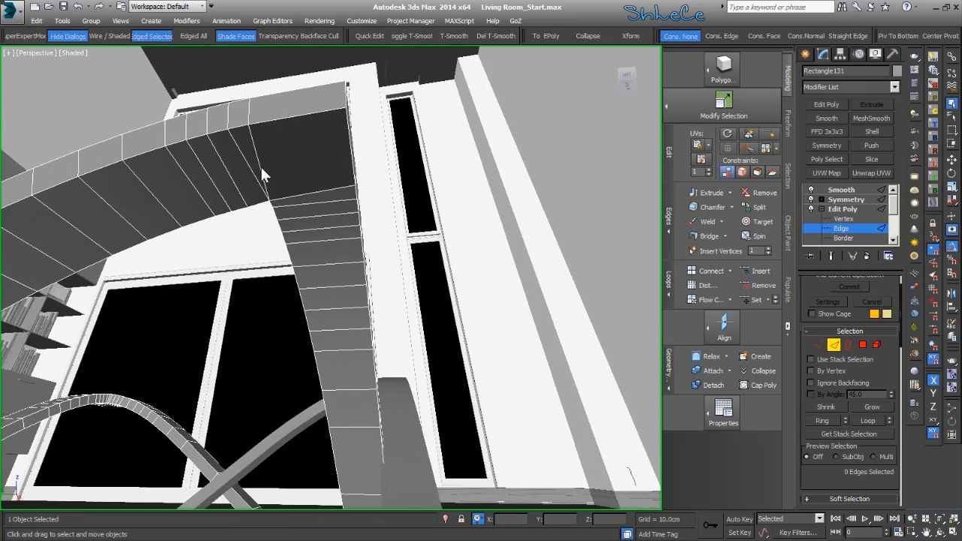
pyautogui.doubleClick(246, 160)
pyautogui.hotkey('ctrl', 'BackSpace')
# Leave edge editing for the Smooth modifier level and inspect the corners of the frame from above
pyautogui.keyDown('alt'); pyautogui.moveTo(306, 164); pyautogui.dragTo(281, 266, button='middle'); pyautogui.keyUp('alt')
pyautogui.hotkey('alt', 'q')
pyautogui.keyDown('alt'); pyautogui.moveTo(215, 343); pyautogui.dragTo(377, 245, button='middle'); pyautogui.keyUp('alt')
pyautogui.scroll(2, 226, 320)
pyautogui.click(868, 228)
pyautogui.click(856, 190)
pyautogui.moveTo(456, 231); pyautogui.dragTo(321, 354, button='middle')
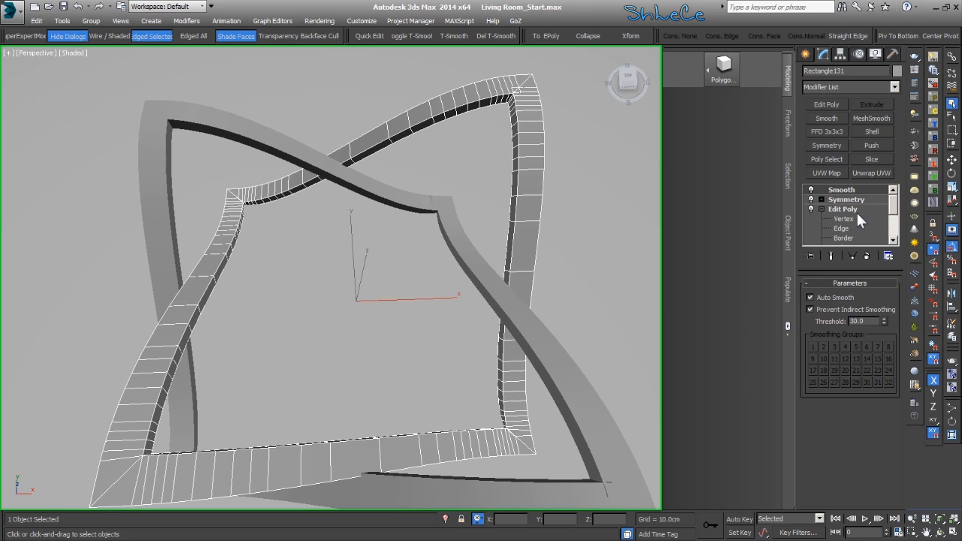
pyautogui.keyDown('alt'); pyautogui.moveTo(117, 480); pyautogui.dragTo(531, 139, button='middle'); pyautogui.keyUp('alt')
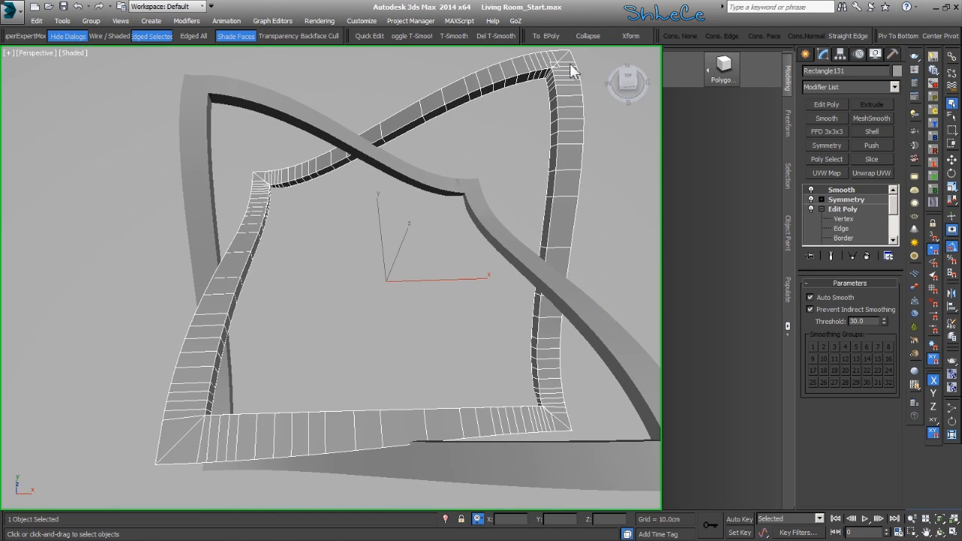
# Add a second Symmetry modifier above the existing one, try the Y mirror axis and return it to X
pyautogui.click(861, 199)
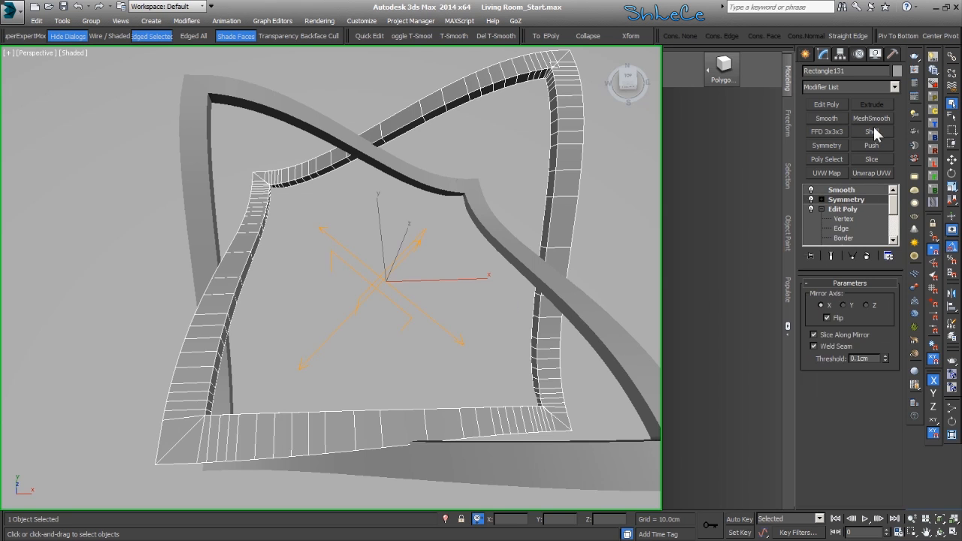
pyautogui.click(828, 146)
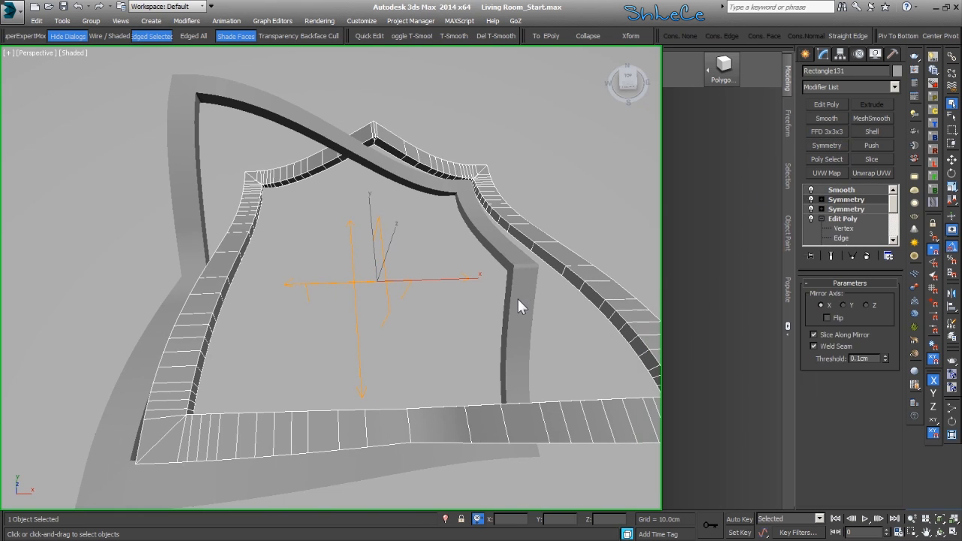
pyautogui.click(847, 305)
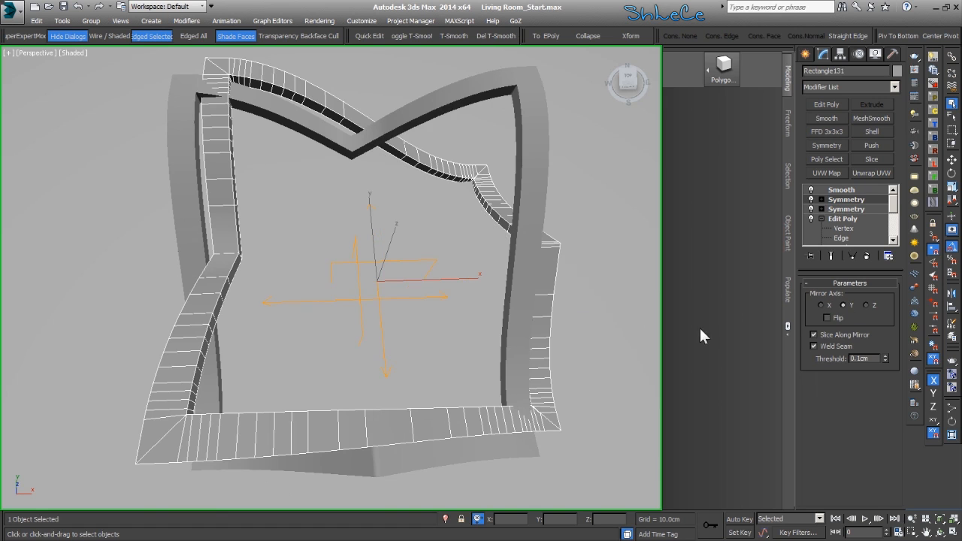
pyautogui.scroll(-3, 452, 360)
pyautogui.keyDown('alt'); pyautogui.moveTo(452, 360); pyautogui.dragTo(462, 353, button='middle'); pyautogui.keyUp('alt')
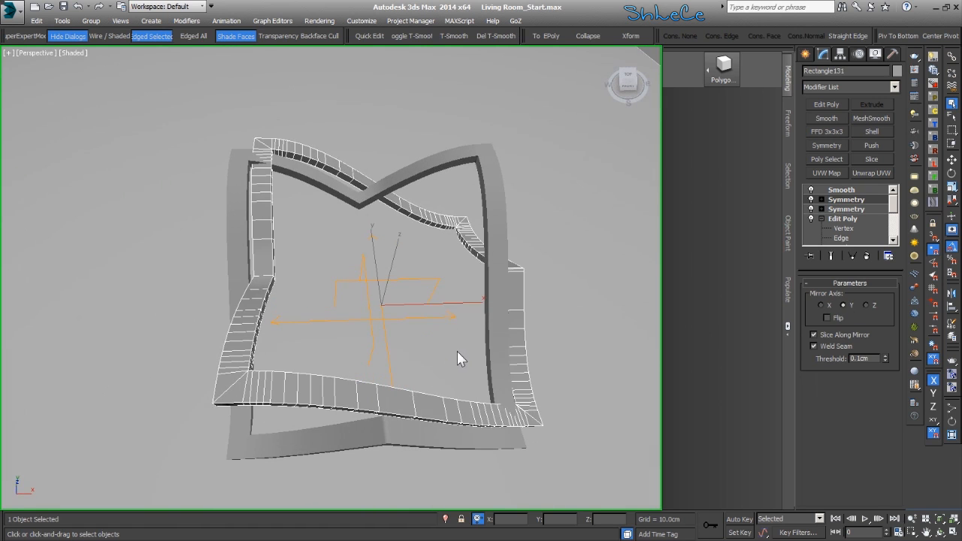
pyautogui.click(822, 304)
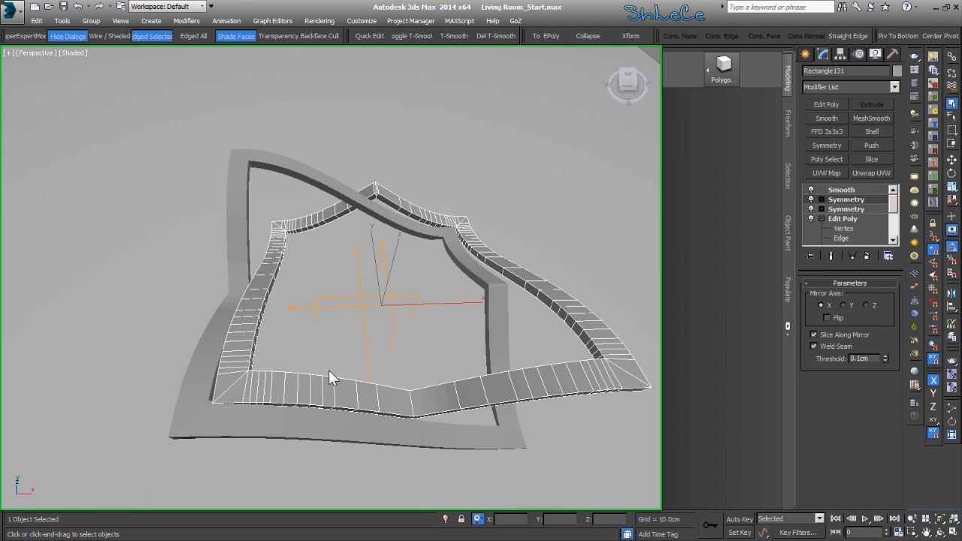
# Rotate the new Symmetry modifier's mirror about Z so the cleaned corner mirrors onto the frame's opposite side
pyautogui.press('e')
pyautogui.press('1')
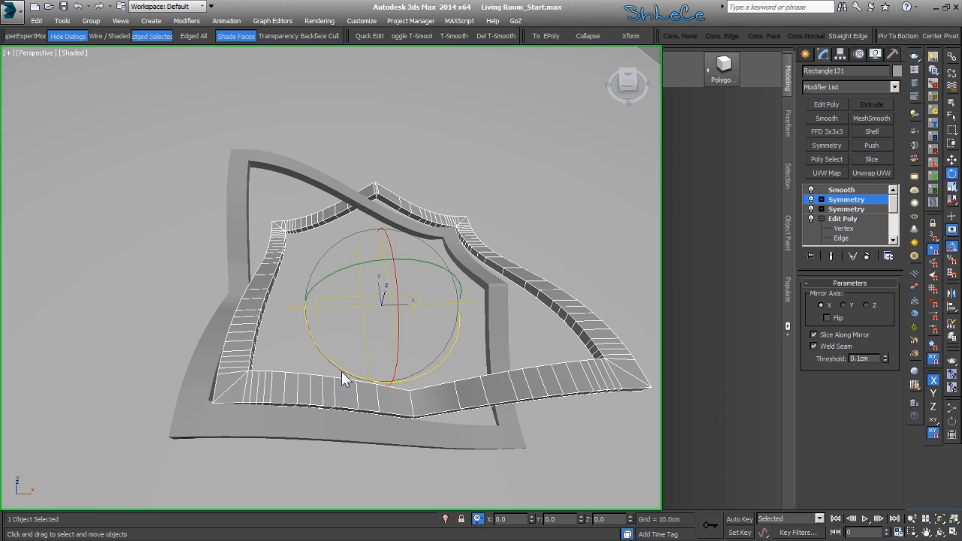
pyautogui.moveTo(350, 372); pyautogui.dragTo(480, 367)
pyautogui.keyDown('alt'); pyautogui.moveTo(431, 362); pyautogui.dragTo(400, 346, button='middle'); pyautogui.keyUp('alt')
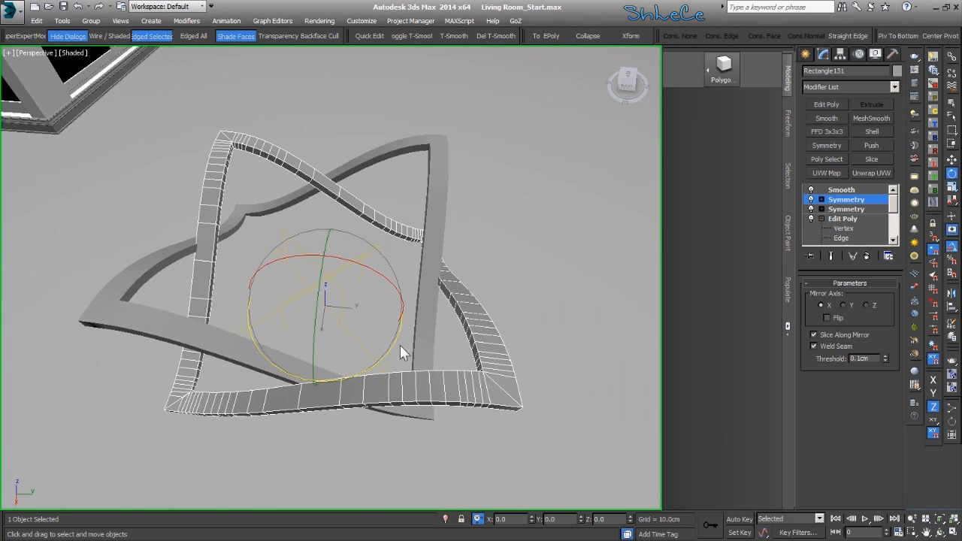
pyautogui.keyDown('alt'); pyautogui.moveTo(508, 404); pyautogui.dragTo(275, 347, button='middle'); pyautogui.keyUp('alt')
pyautogui.keyDown('alt'); pyautogui.moveTo(302, 339); pyautogui.dragTo(348, 332, button='middle'); pyautogui.keyUp('alt')
pyautogui.hotkey('alt', 'z')
pyautogui.moveTo(346, 259); pyautogui.dragTo(319, 363)
pyautogui.press('e')
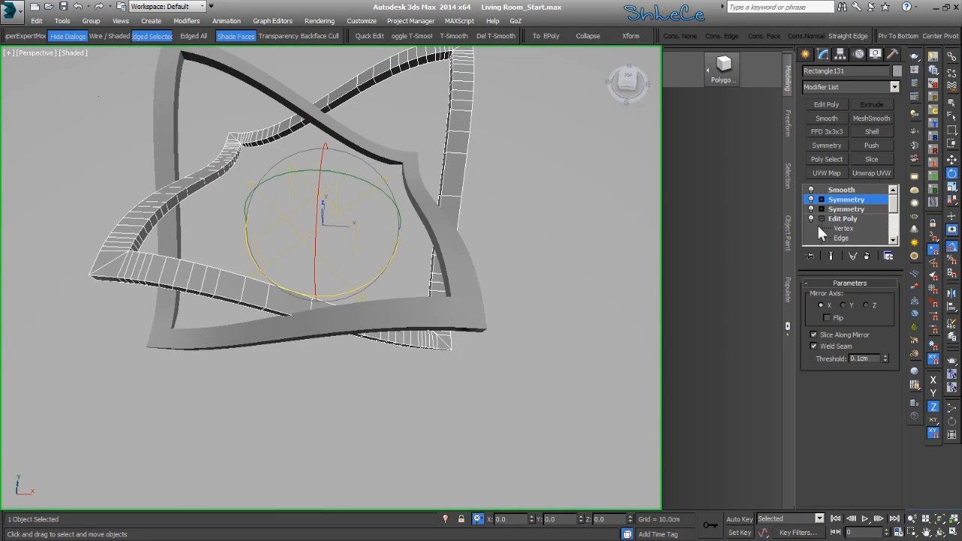
# Collapse the frame's whole modifier stack to an Editable Poly
pyautogui.rightClick(864, 206)
pyautogui.click(865, 295)
pyautogui.keyDown('alt'); pyautogui.moveTo(331, 263); pyautogui.dragTo(385, 296, button='middle'); pyautogui.keyUp('alt')
# Switch to edge editing and select the long edge loops along the outer rim of the frame
pyautogui.click(833, 297)
pyautogui.scroll(4, 404, 333)
pyautogui.moveTo(394, 326); pyautogui.dragTo(365, 338, button='middle')
pyautogui.scroll(-5, 441, 349)
pyautogui.scroll(3, 419, 349)
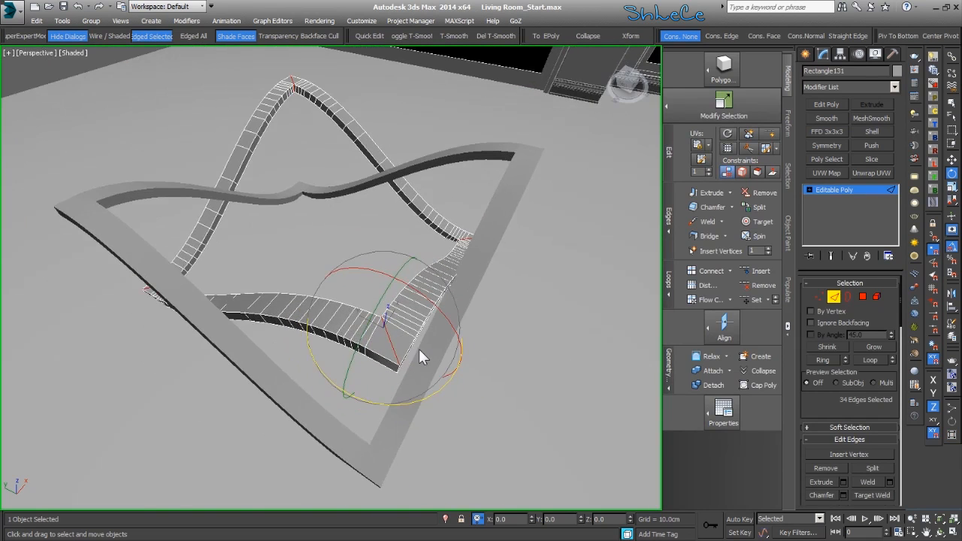
pyautogui.scroll(5, 419, 349)
pyautogui.scroll(-5, 397, 353)
pyautogui.doubleClick(378, 351)
pyautogui.keyDown('alt'); pyautogui.moveTo(379, 359); pyautogui.dragTo(367, 330, button='middle'); pyautogui.keyUp('alt')
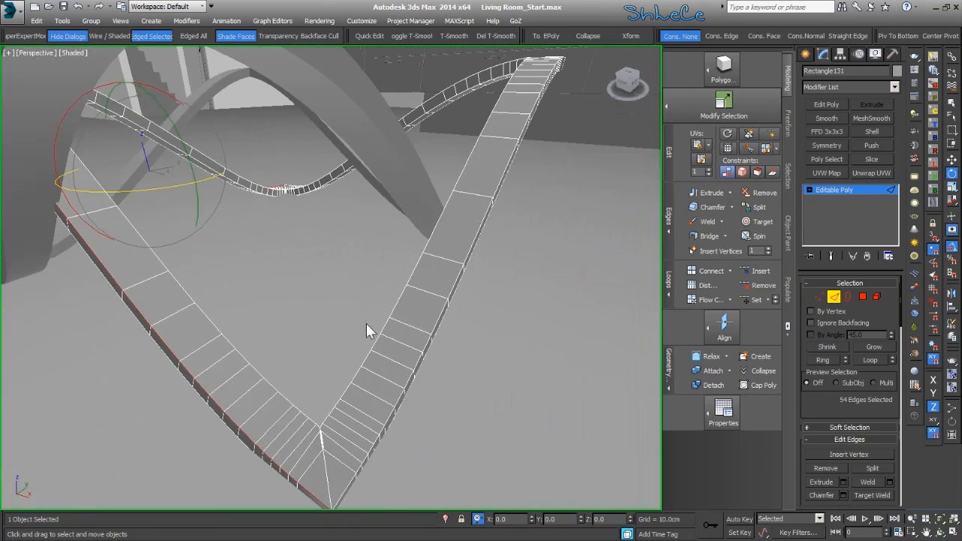
pyautogui.keyDown('ctrl'); pyautogui.doubleClick(406, 382); pyautogui.keyUp('ctrl')
# Add the long edge loops along the frame's inner rim to the selection
pyautogui.keyDown('alt'); pyautogui.moveTo(439, 351); pyautogui.dragTo(476, 272, button='middle'); pyautogui.keyUp('alt')
pyautogui.scroll(5, 472, 262)
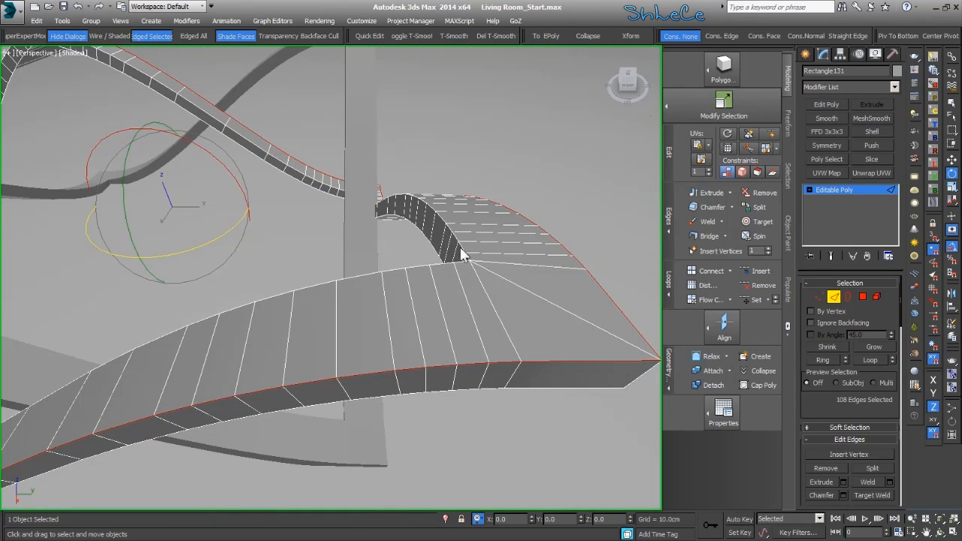
pyautogui.keyDown('ctrl'); pyautogui.doubleClick(458, 246); pyautogui.keyUp('ctrl')
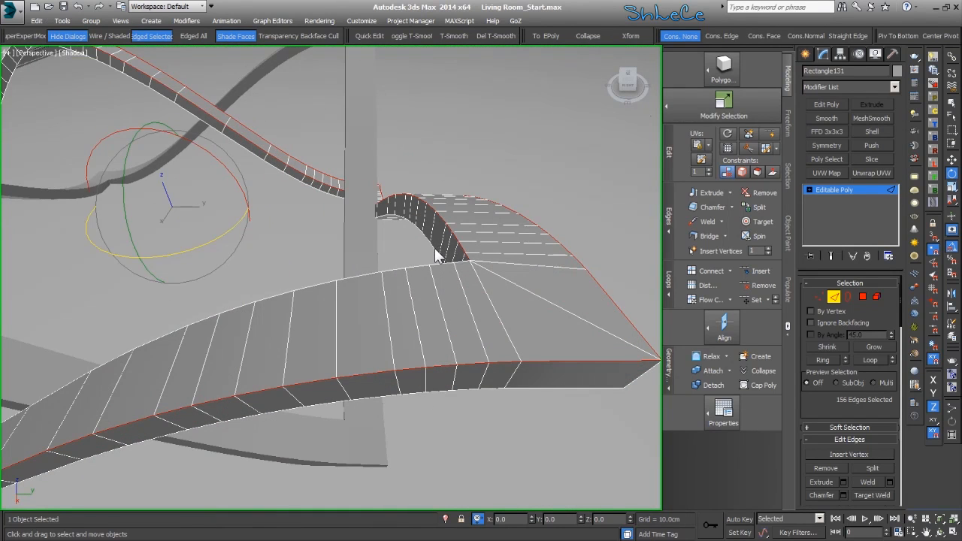
pyautogui.keyDown('ctrl'); pyautogui.doubleClick(431, 250); pyautogui.keyUp('ctrl')
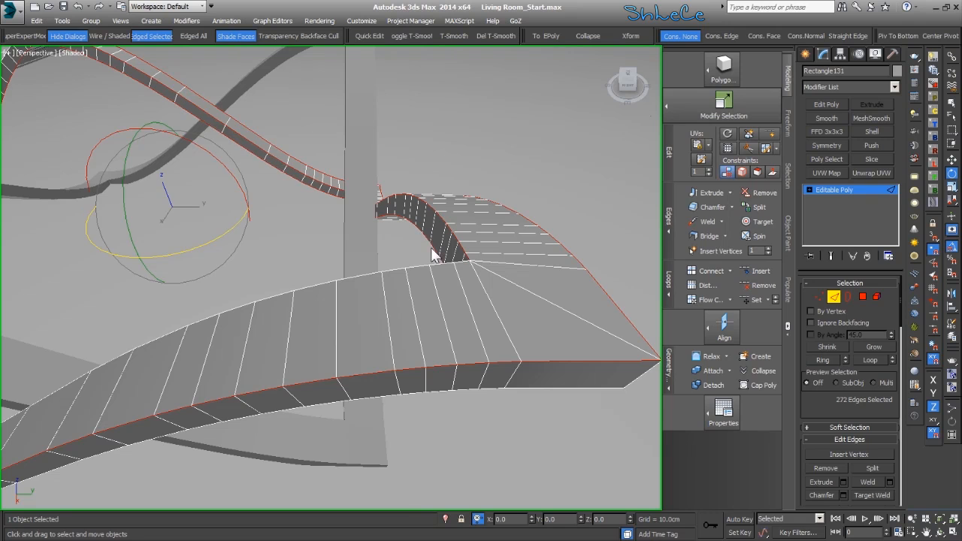
pyautogui.keyDown('ctrl'); pyautogui.doubleClick(396, 268); pyautogui.keyUp('ctrl')
# Add the remaining lengthwise edges along the frame's raised and lowered sides to the edge selection
pyautogui.keyDown('alt'); pyautogui.moveTo(317, 300); pyautogui.dragTo(372, 357, button='middle'); pyautogui.keyUp('alt')
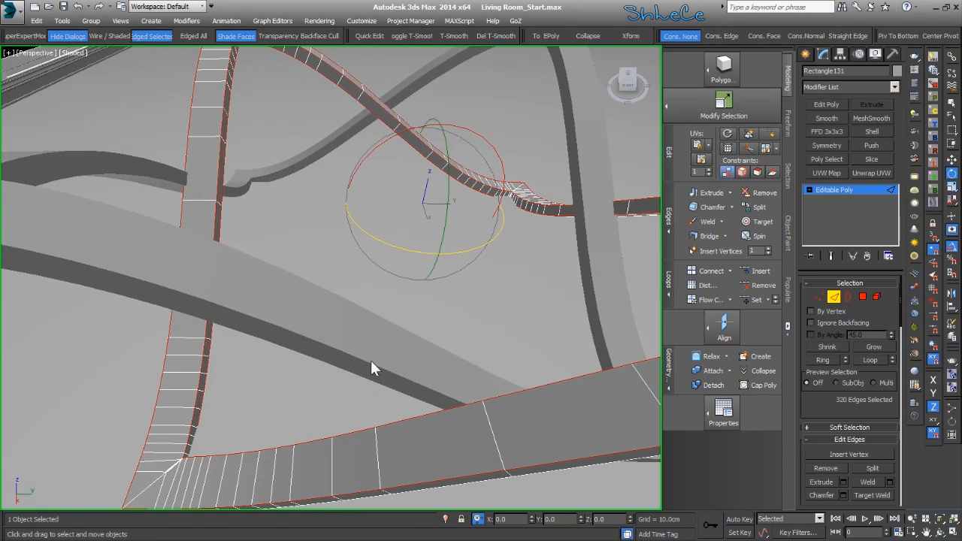
pyautogui.moveTo(197, 430); pyautogui.dragTo(219, 396, button='middle')
pyautogui.scroll(-4, 219, 395)
pyautogui.keyDown('alt'); pyautogui.moveTo(473, 378); pyautogui.dragTo(516, 376, button='middle'); pyautogui.keyUp('alt')
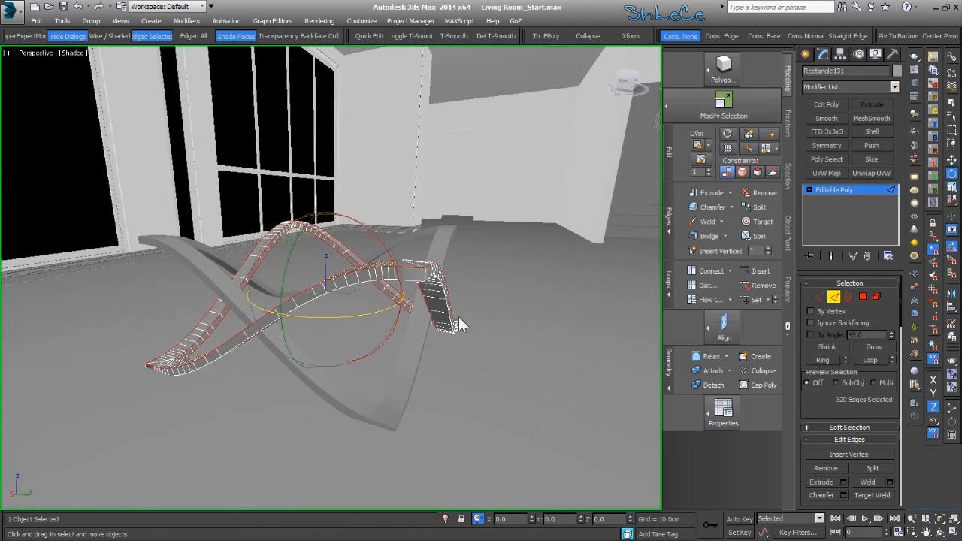
pyautogui.keyDown('ctrl'); pyautogui.doubleClick(414, 284); pyautogui.keyUp('ctrl')
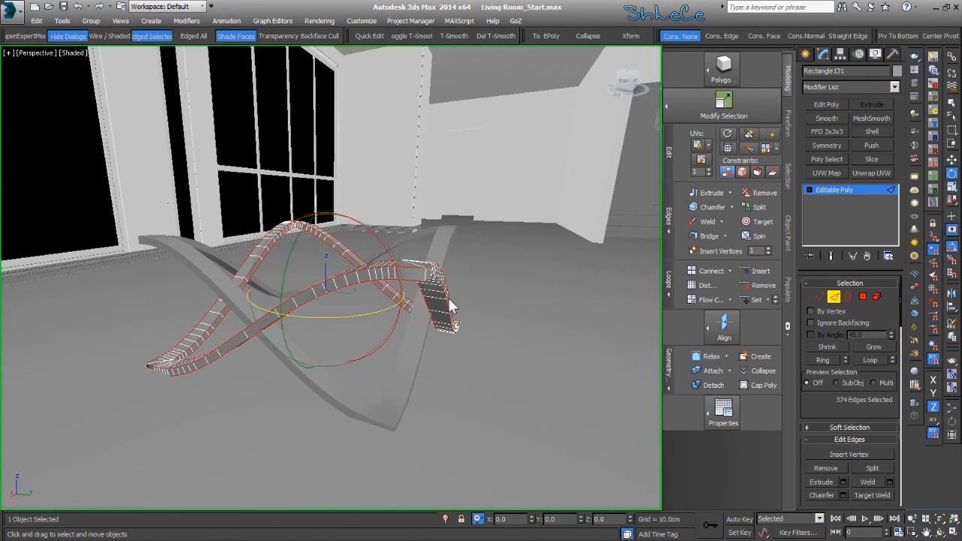
pyautogui.keyDown('alt'); pyautogui.moveTo(486, 340); pyautogui.dragTo(539, 345, button='middle'); pyautogui.keyUp('alt')
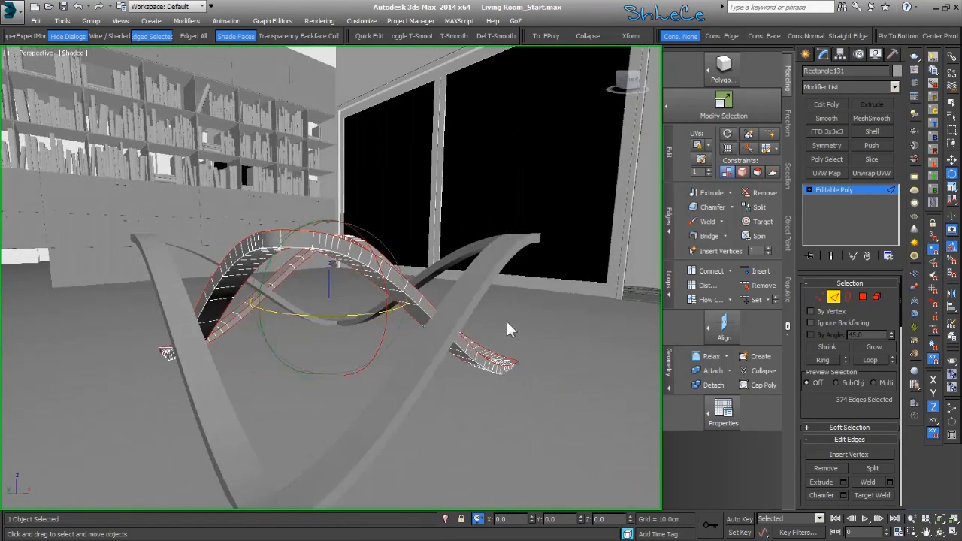
pyautogui.keyDown('ctrl'); pyautogui.doubleClick(369, 270); pyautogui.keyUp('ctrl')
pyautogui.keyDown('alt'); pyautogui.moveTo(256, 307); pyautogui.dragTo(269, 326, button='middle'); pyautogui.keyUp('alt')
pyautogui.keyDown('ctrl'); pyautogui.click(333, 328); pyautogui.keyUp('ctrl')
# Add the missing vertical corner edges to the selection and chamfer all selected edges by a small amount
pyautogui.keyDown('alt'); pyautogui.moveTo(468, 355); pyautogui.dragTo(355, 479, button='middle'); pyautogui.keyUp('alt')
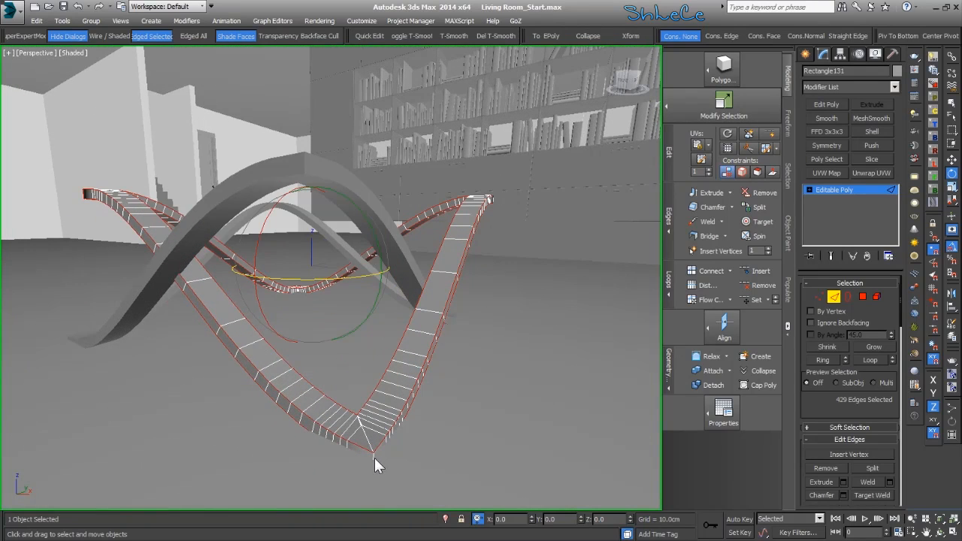
pyautogui.keyDown('ctrl'); pyautogui.click(371, 456); pyautogui.keyUp('ctrl')
pyautogui.scroll(-3, 429, 366)
pyautogui.keyDown('alt'); pyautogui.moveTo(471, 312); pyautogui.dragTo(307, 308, button='middle'); pyautogui.keyUp('alt')
pyautogui.keyDown('alt'); pyautogui.moveTo(300, 271); pyautogui.dragTo(400, 356, button='middle'); pyautogui.keyUp('alt')
pyautogui.keyDown('ctrl'); pyautogui.click(361, 404); pyautogui.keyUp('ctrl')
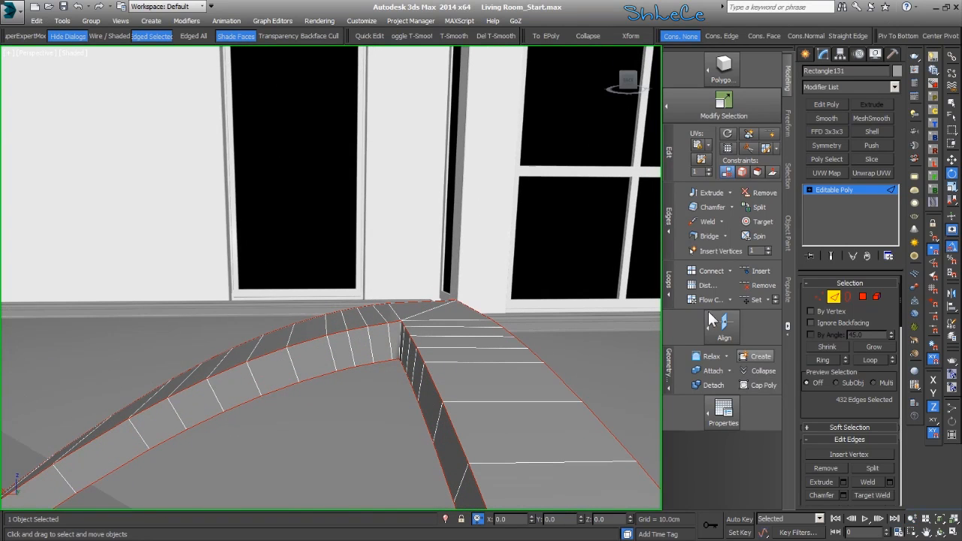
pyautogui.click(705, 205)
pyautogui.moveTo(527, 176); pyautogui.dragTo(530, 199)
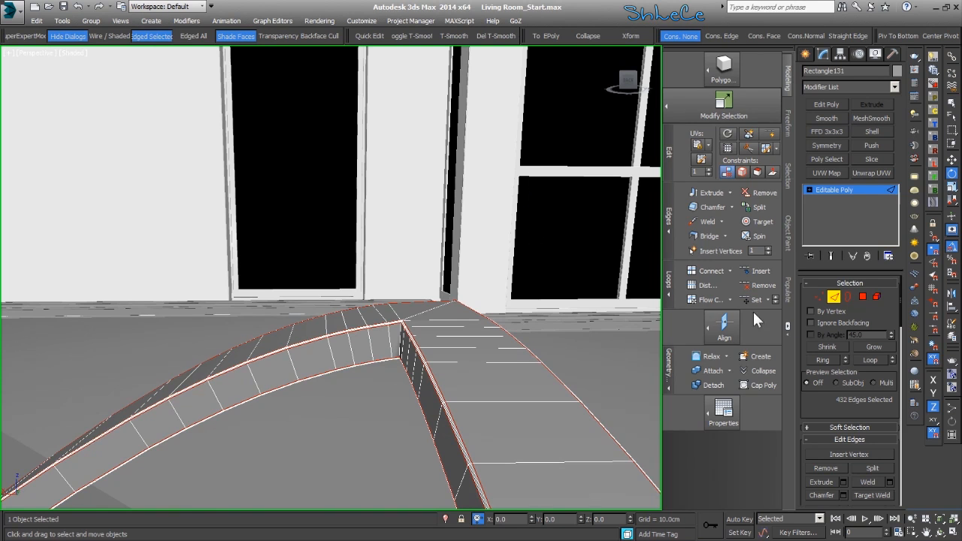
# Leave edge editing and delete the other, unchamfered frame
pyautogui.click(833, 297)
pyautogui.press('e')
pyautogui.moveTo(515, 336)
pyautogui.keyDown('alt'); pyautogui.mouseDown(button='middle')
pyautogui.moveTo(525, 453)
pyautogui.moveTo(254, 304)
pyautogui.moveTo(222, 350)
pyautogui.moveTo(212, 348)
pyautogui.moveTo(271, 326)
pyautogui.moveTo(253, 315)
pyautogui.mouseUp(button='middle'); pyautogui.keyUp('alt')
pyautogui.click(199, 338)
pyautogui.press('Delete')
# Clone the frame once as an instance rotated 90 degrees about the vertical axis
pyautogui.click(441, 315)
pyautogui.moveTo(439, 322)
pyautogui.keyDown('alt'); pyautogui.mouseDown(button='middle')
pyautogui.moveTo(376, 417)
pyautogui.moveTo(205, 452)
pyautogui.mouseUp(button='middle'); pyautogui.keyUp('alt')
pyautogui.moveTo(211, 419)
pyautogui.keyDown('shift'); pyautogui.mouseDown()
pyautogui.moveTo(343, 419)
pyautogui.moveTo(479, 382)
pyautogui.mouseUp(); pyautogui.keyUp('shift')
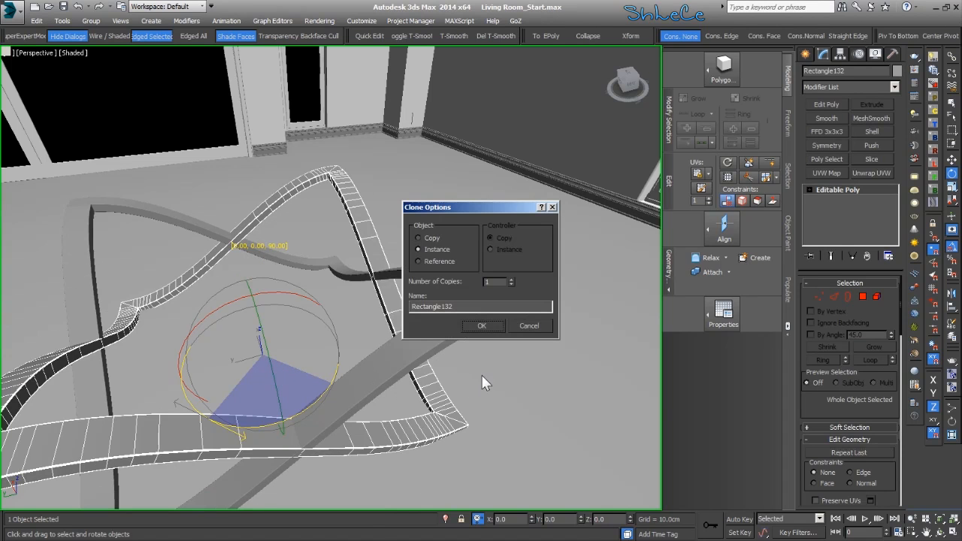
pyautogui.click(480, 325)
pyautogui.moveTo(399, 393)
pyautogui.keyDown('alt'); pyautogui.mouseDown(button='middle')
pyautogui.moveTo(325, 439)
pyautogui.moveTo(385, 331)
pyautogui.mouseUp(button='middle'); pyautogui.keyUp('alt')
# Move the cloned frame slightly sideways so it crosses the original frame with an offset
pyautogui.press('w')
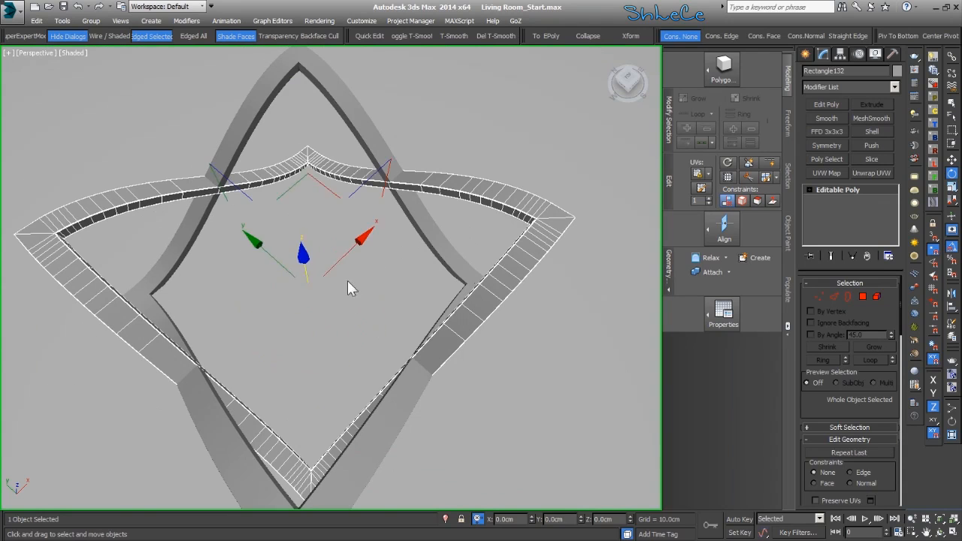
pyautogui.moveTo(325, 191)
pyautogui.mouseDown()
pyautogui.moveTo(350, 197)
pyautogui.moveTo(343, 193)
pyautogui.mouseUp()
pyautogui.keyDown('alt'); pyautogui.moveTo(263, 257); pyautogui.dragTo(364, 313, button='middle'); pyautogui.keyUp('alt')
pyautogui.scroll(-4, 322, 240)
# Draw a rectangle spline in the top view spanning the outer corners of both crossing frames
pyautogui.press('t')
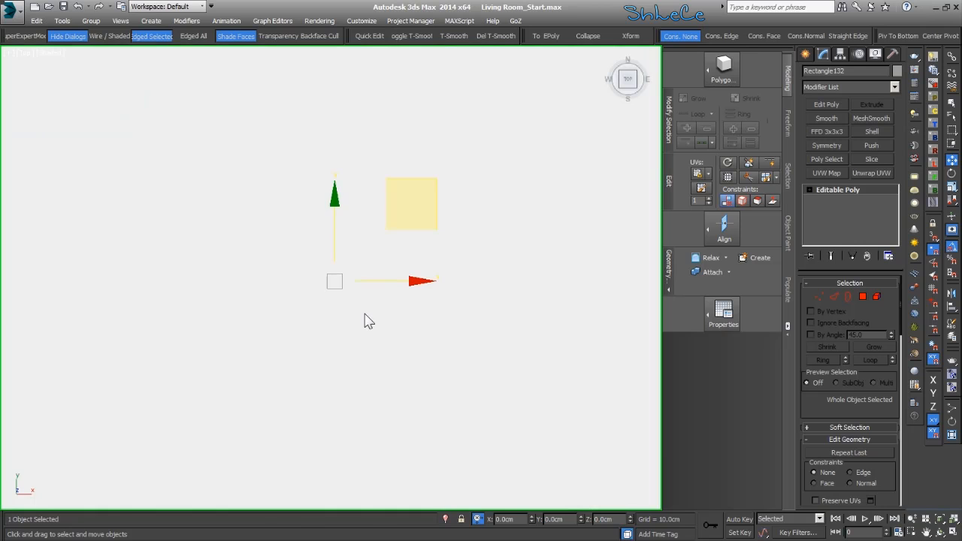
pyautogui.scroll(-2, 370, 244)
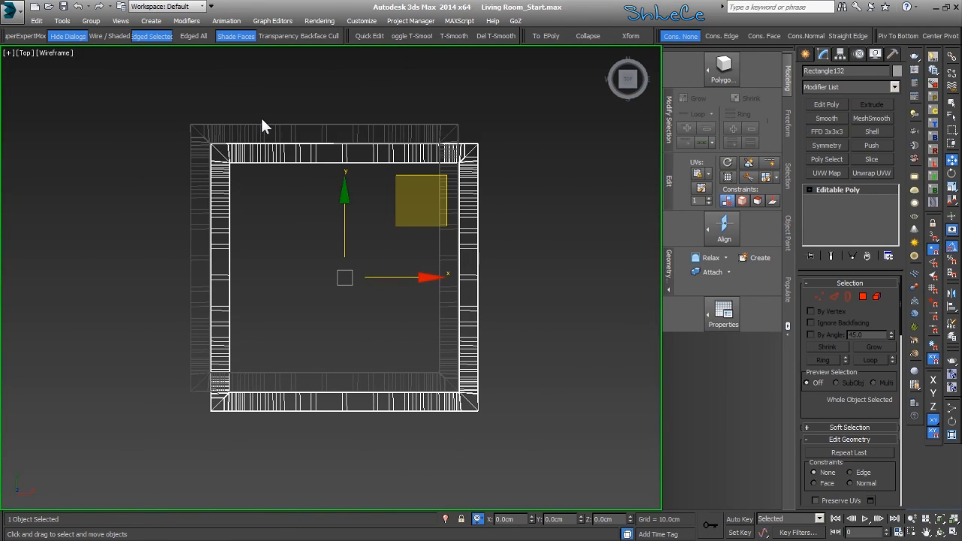
pyautogui.click(804, 53)
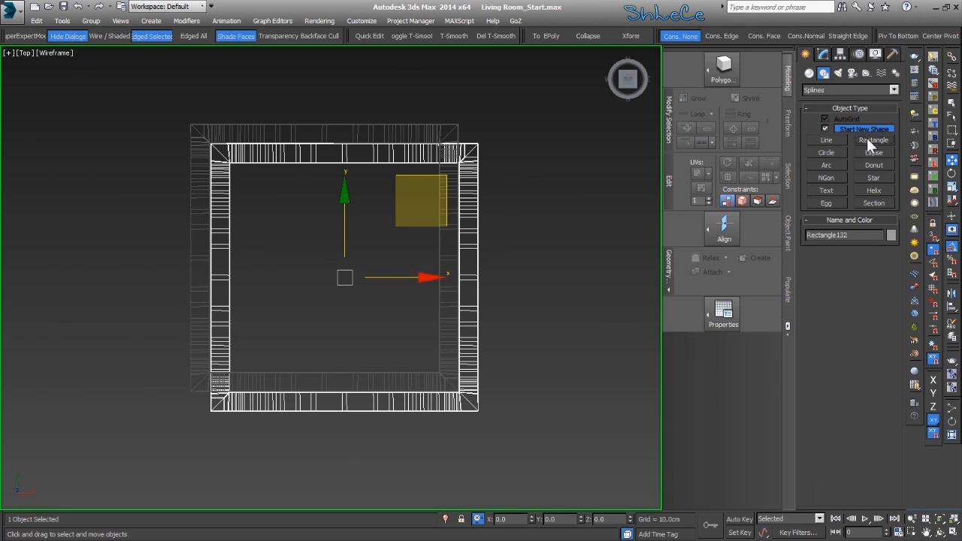
pyautogui.click(868, 140)
pyautogui.moveTo(191, 128); pyautogui.dragTo(479, 418)
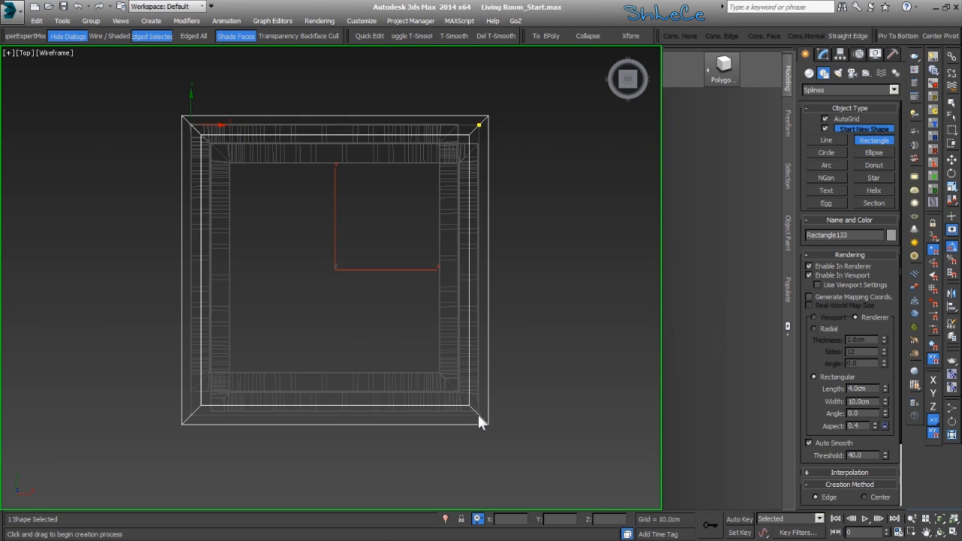
pyautogui.rightClick(537, 344)
# Disable the new rectangle's thickness in both the renderer and the viewport
pyautogui.click(823, 56)
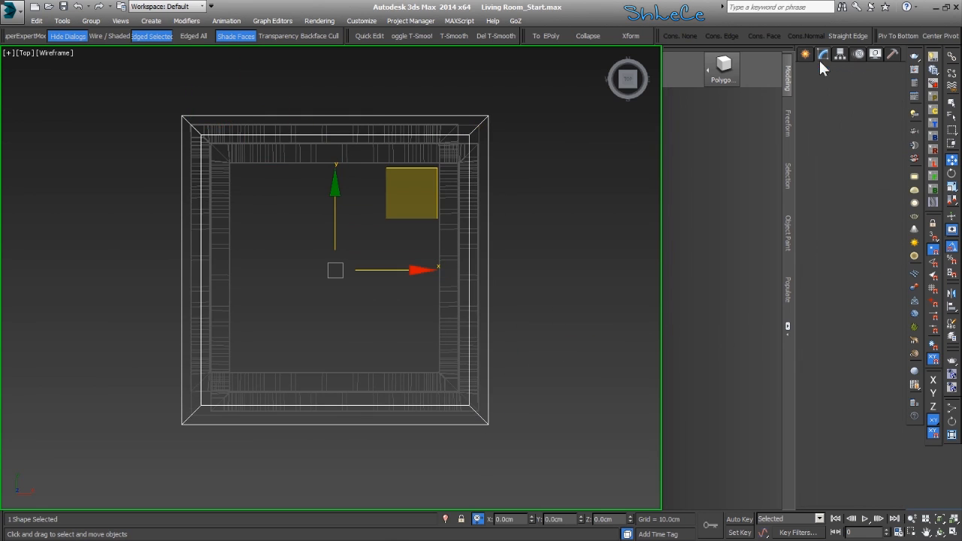
pyautogui.click(854, 286)
pyautogui.click(809, 303)
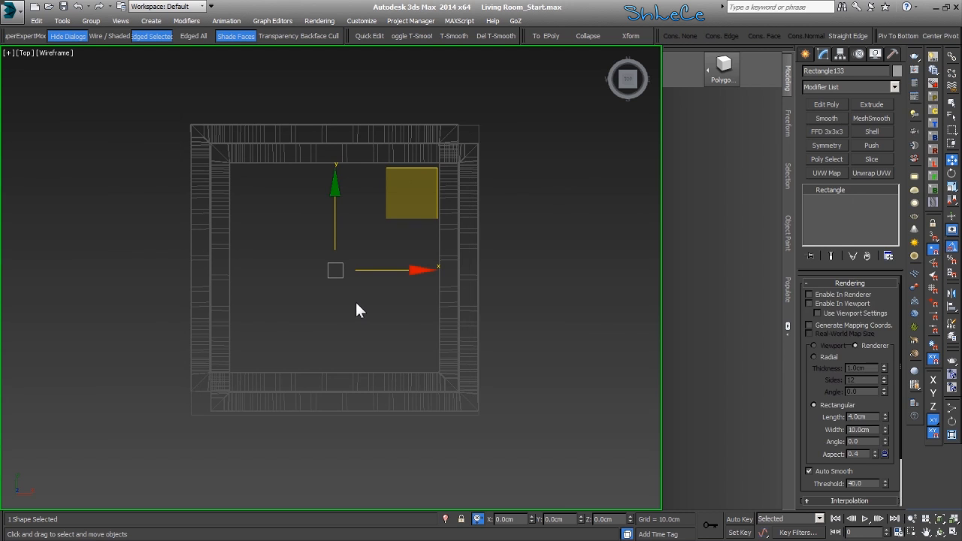
# Lower the rectangle along Z to the top of the crossing frames in a shaded perspective view
pyautogui.press('p')
pyautogui.press('z')
pyautogui.keyDown('alt'); pyautogui.moveTo(354, 294); pyautogui.dragTo(335, 393, button='middle'); pyautogui.keyUp('alt')
pyautogui.moveTo(331, 197); pyautogui.dragTo(386, 494)
pyautogui.rightClick(387, 494)
pyautogui.scroll(-3, 406, 443)
pyautogui.moveTo(414, 411); pyautogui.dragTo(381, 182, button='middle')
pyautogui.moveTo(378, 171)
pyautogui.mouseDown()
pyautogui.moveTo(383, 447)
pyautogui.moveTo(374, 433)
pyautogui.mouseUp()
pyautogui.press('z')
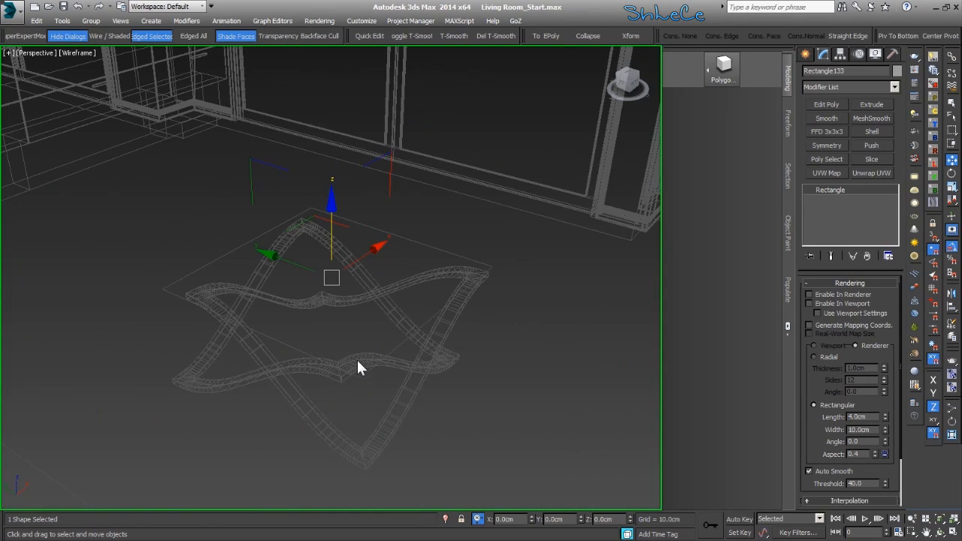
pyautogui.press('F3')
pyautogui.moveTo(333, 210); pyautogui.dragTo(333, 223)
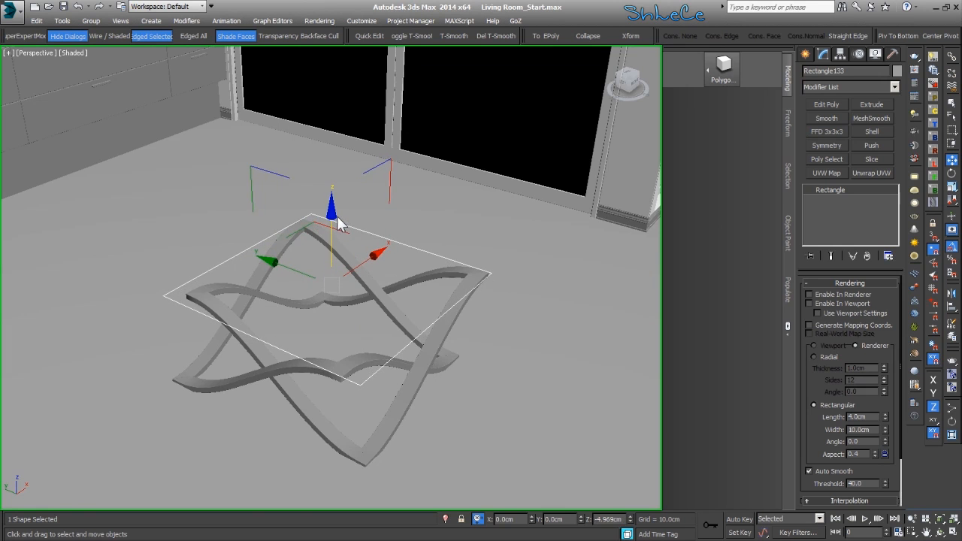
# Convert the rectangle to an Editable Spline
pyautogui.click(828, 105)
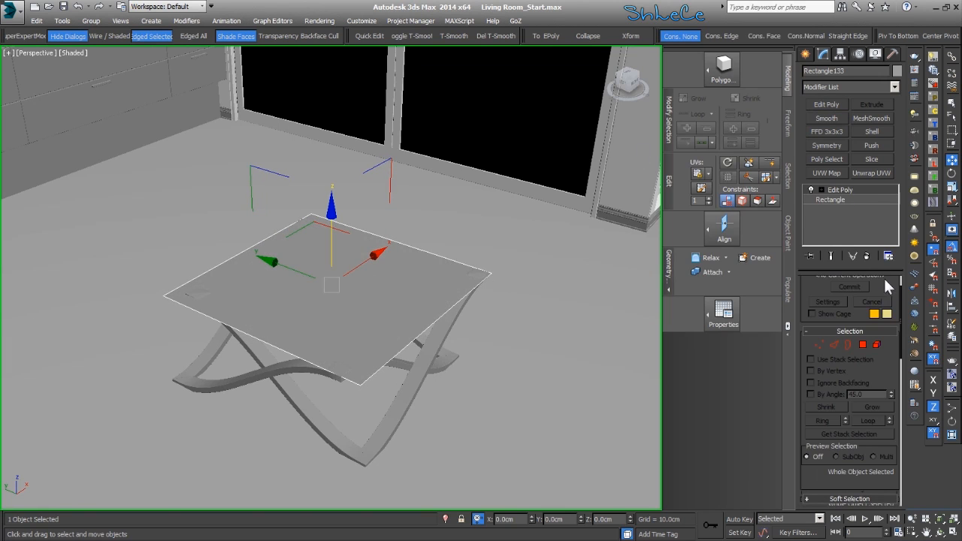
pyautogui.click(867, 257)
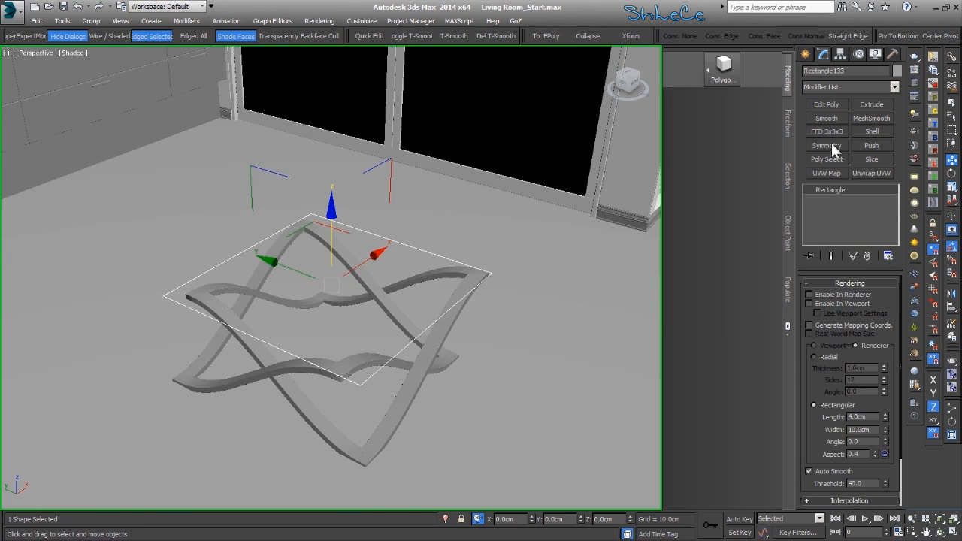
pyautogui.rightClick(839, 205)
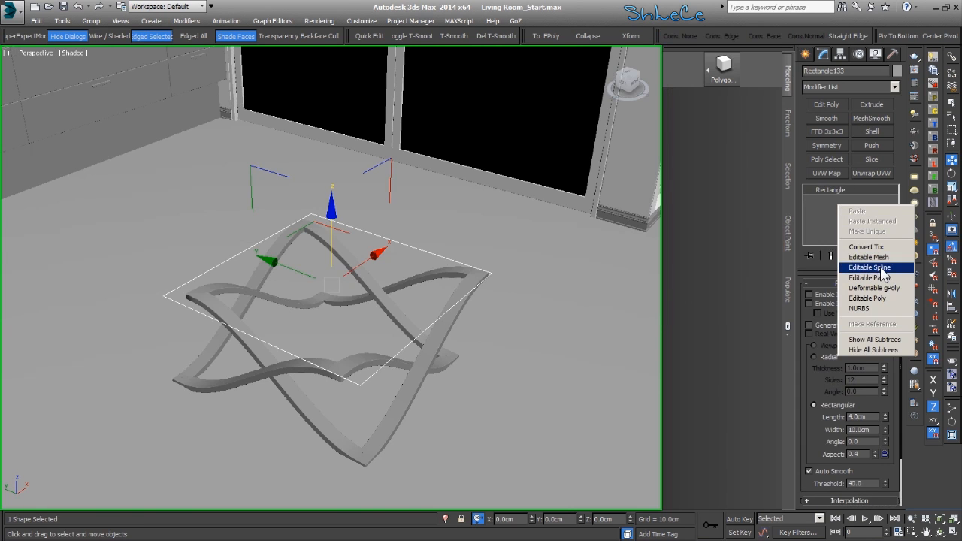
pyautogui.click(883, 270)
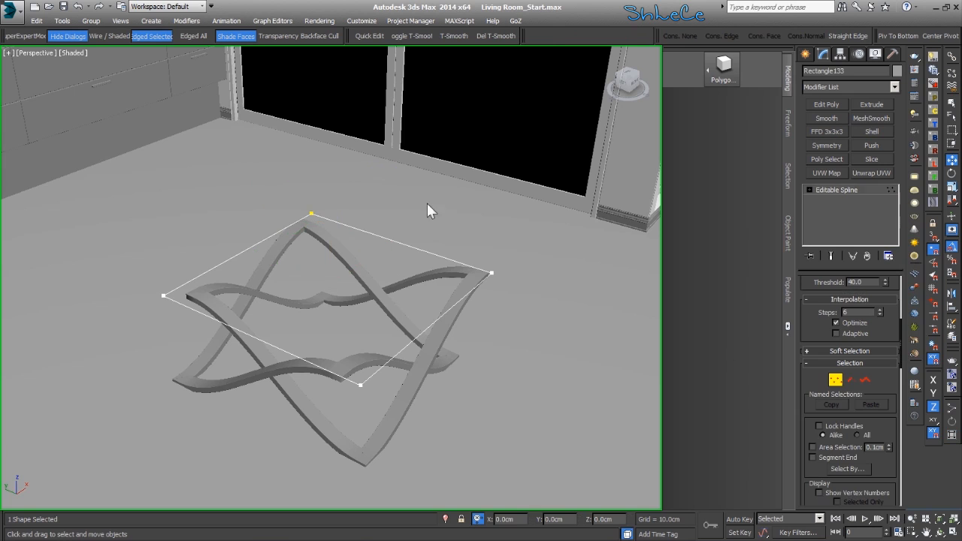
# Select two diagonally opposite corner vertices of the rectangle and round them with Fillet
pyautogui.moveTo(110, 344); pyautogui.dragTo(109, 344)
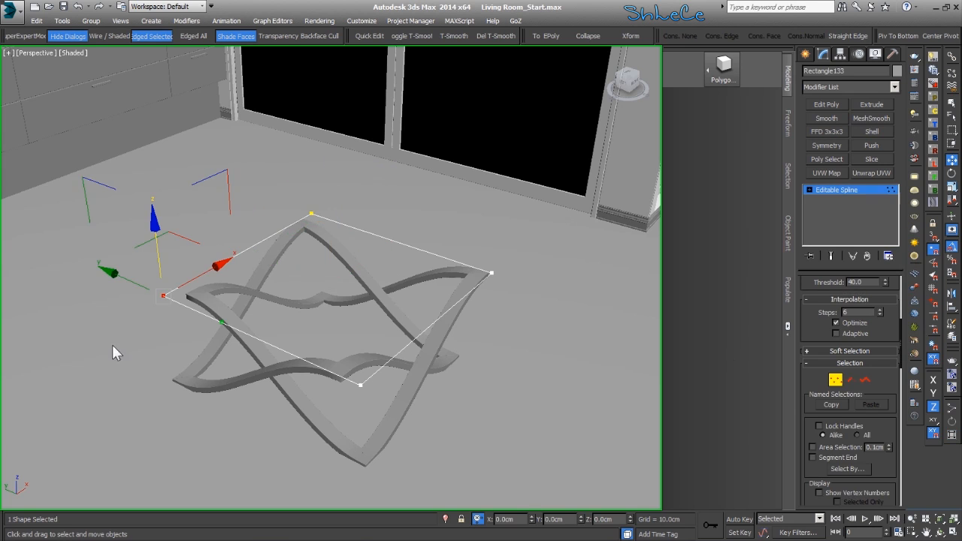
pyautogui.keyDown('ctrl'); pyautogui.moveTo(469, 303); pyautogui.dragTo(469, 303); pyautogui.keyUp('ctrl')
pyautogui.keyDown('alt'); pyautogui.moveTo(469, 303); pyautogui.dragTo(468, 359, button='middle'); pyautogui.keyUp('alt')
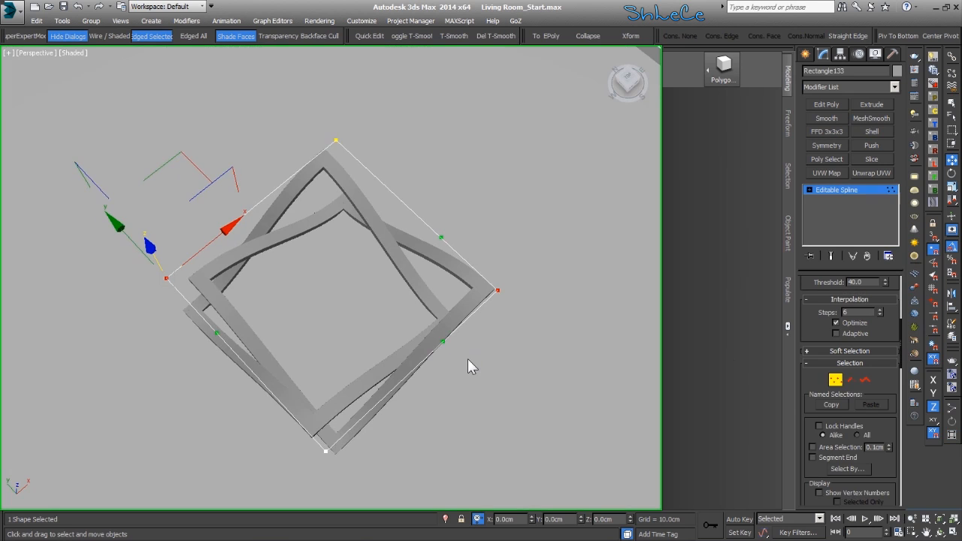
pyautogui.scroll(-10, 827, 353)
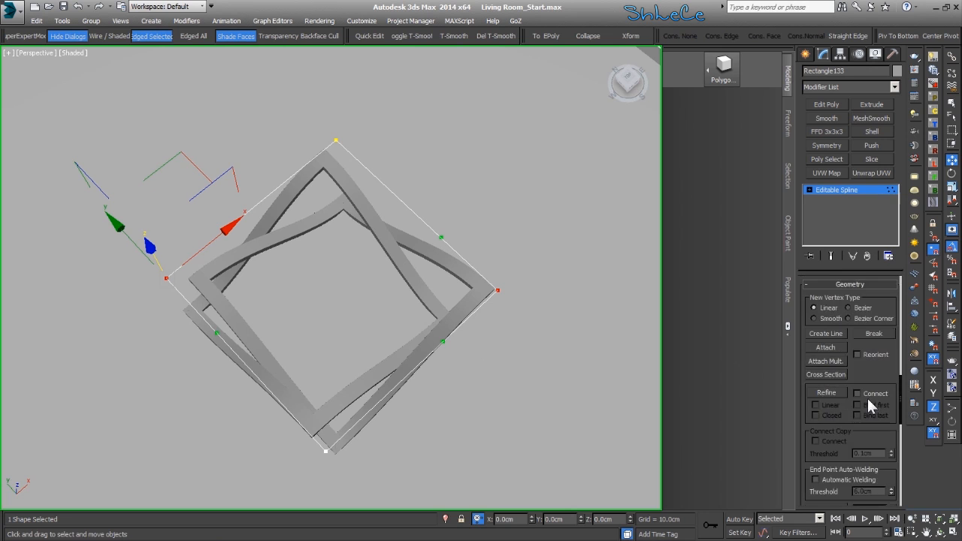
pyautogui.scroll(-4, 870, 407)
pyautogui.moveTo(894, 380); pyautogui.dragTo(893, 270)
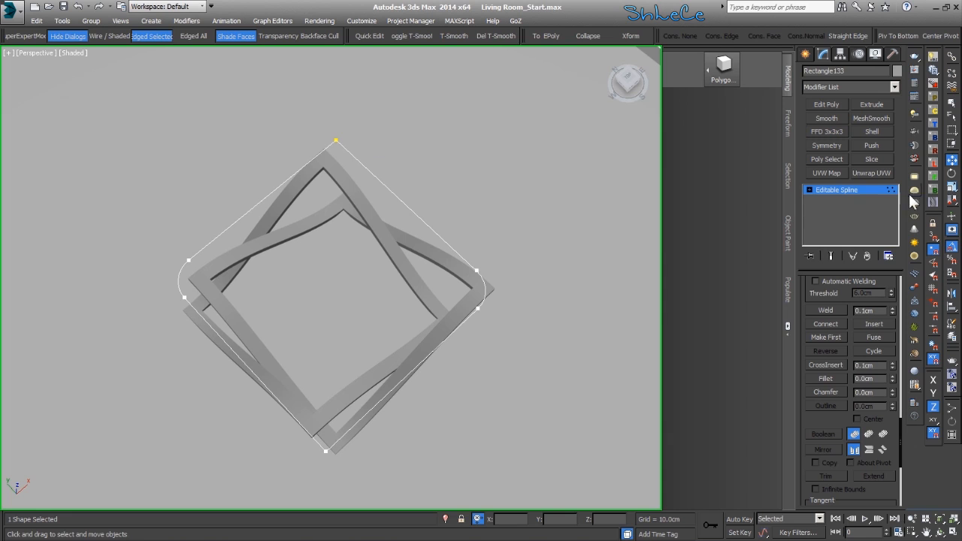
# Turn the rounded rectangle into a surface with Edit Poly and add a Shell with an outer amount of 2.0 cm
pyautogui.click(874, 190)
pyautogui.click(833, 106)
pyautogui.keyDown('alt'); pyautogui.moveTo(444, 328); pyautogui.dragTo(468, 322, button='middle'); pyautogui.keyUp('alt')
pyautogui.scroll(4, 451, 319)
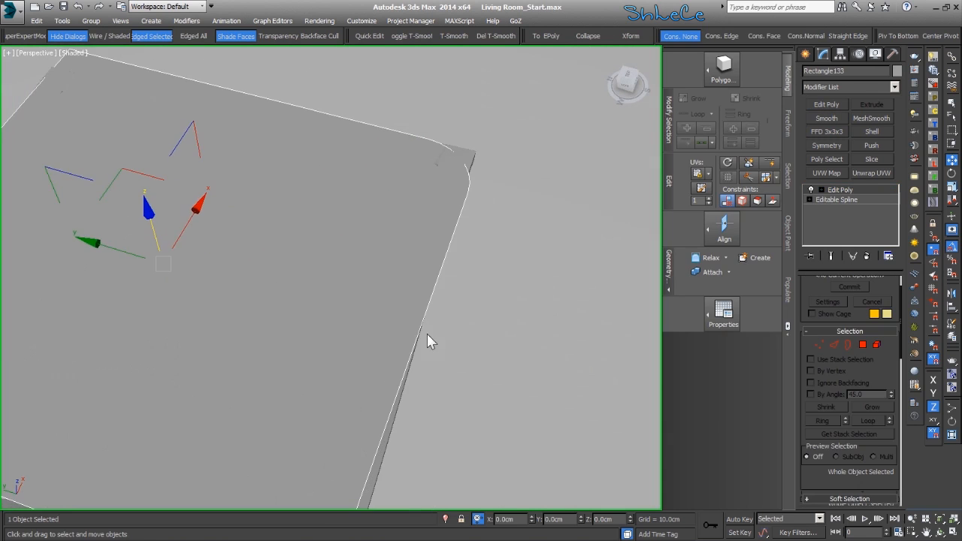
pyautogui.click(866, 132)
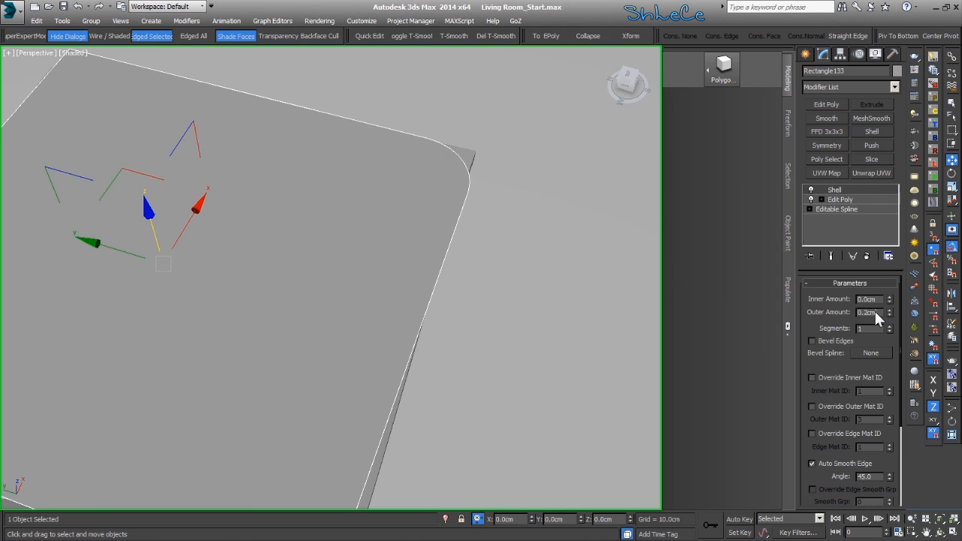
pyautogui.press('Return')
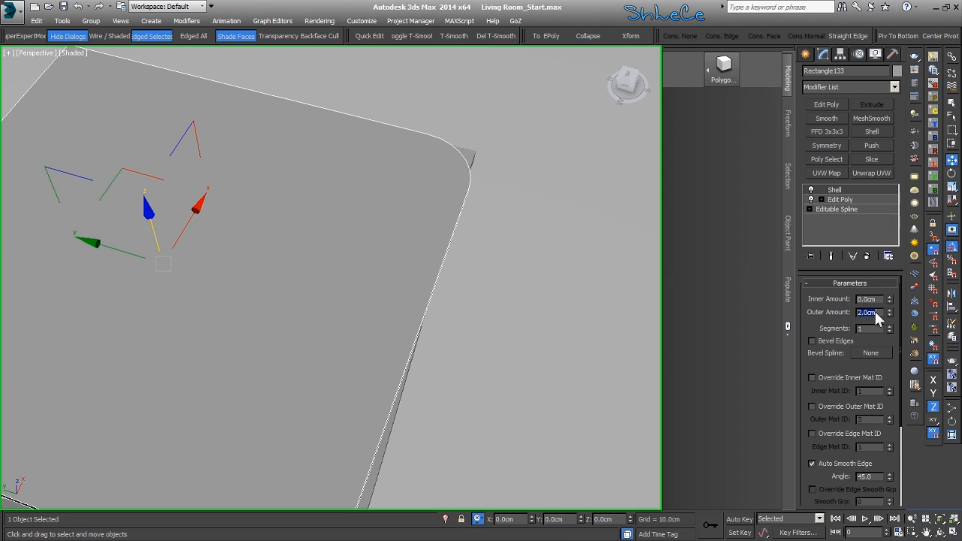
# Move the tabletop slightly along Z so it rests on top of the frames
pyautogui.scroll(-4, 427, 161)
pyautogui.keyDown('alt'); pyautogui.moveTo(377, 223); pyautogui.dragTo(386, 188, button='middle'); pyautogui.keyUp('alt')
pyautogui.scroll(8, 314, 219)
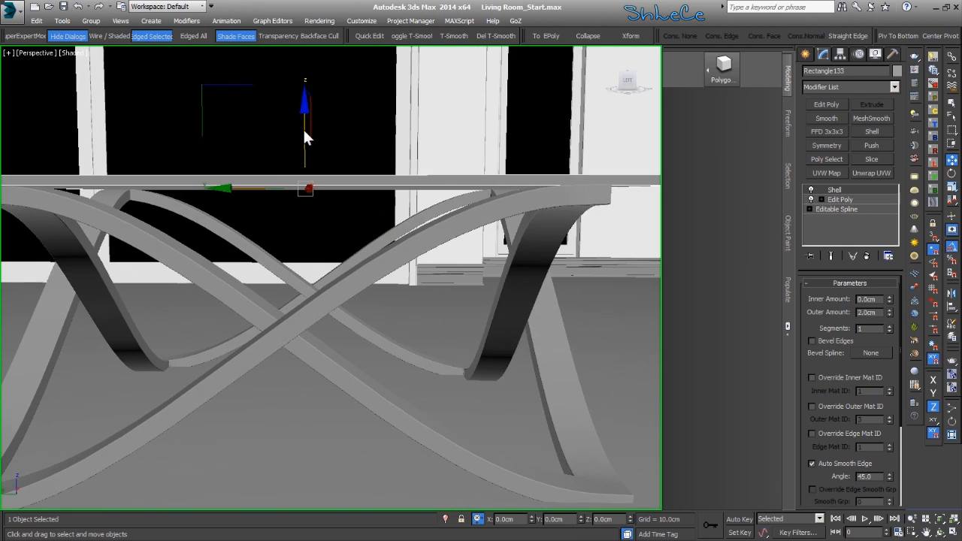
pyautogui.moveTo(305, 131); pyautogui.dragTo(305, 129)
pyautogui.keyDown('alt'); pyautogui.moveTo(304, 130); pyautogui.dragTo(366, 298, button='middle'); pyautogui.keyUp('alt')
pyautogui.scroll(-3, 368, 272)
pyautogui.keyDown('alt'); pyautogui.moveTo(367, 285); pyautogui.dragTo(334, 294, button='middle'); pyautogui.keyUp('alt')
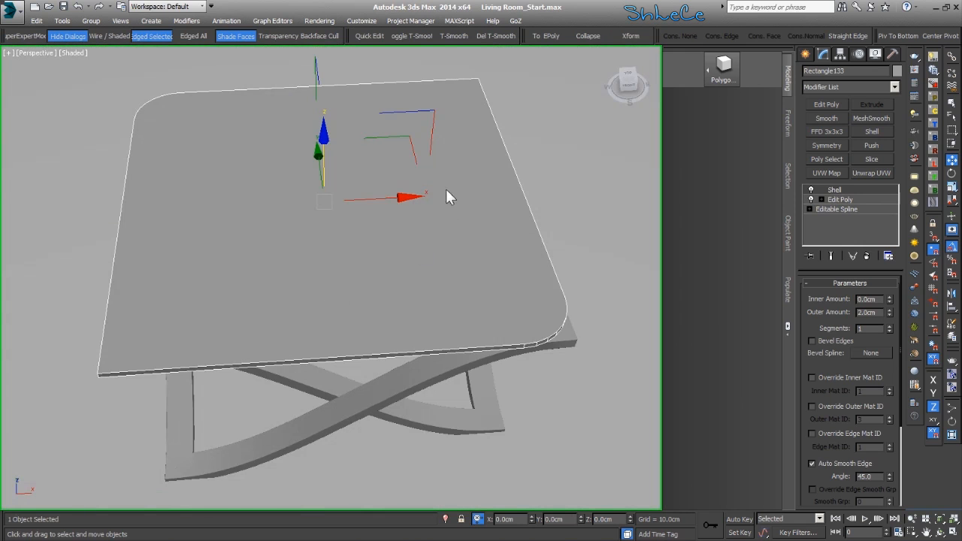
pyautogui.moveTo(391, 199); pyautogui.dragTo(396, 200)
pyautogui.rightClick(396, 200)
pyautogui.keyDown('alt'); pyautogui.moveTo(571, 358); pyautogui.dragTo(544, 350, button='middle'); pyautogui.keyUp('alt')
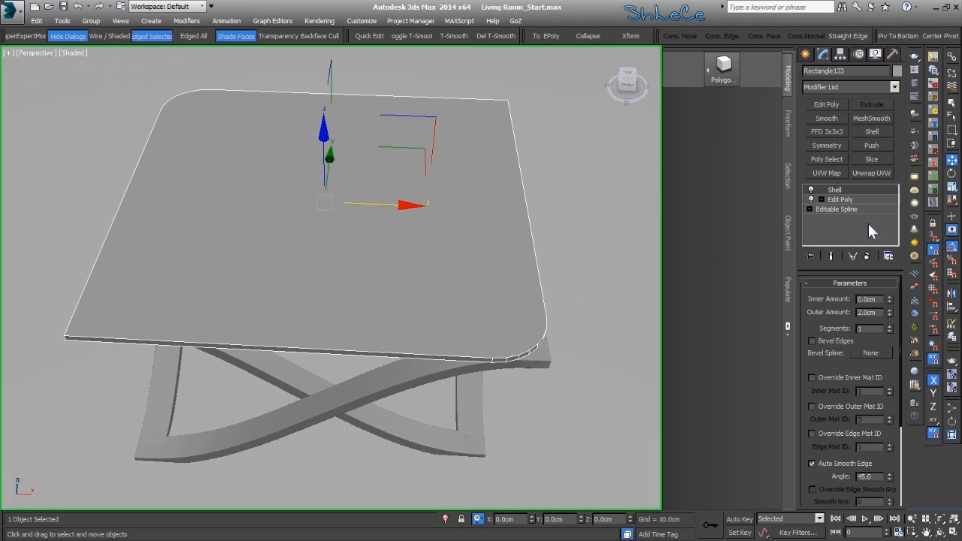
# Select the side segments of the tabletop's base spline and move them slightly outward along X with the end result shown
pyautogui.click(848, 209)
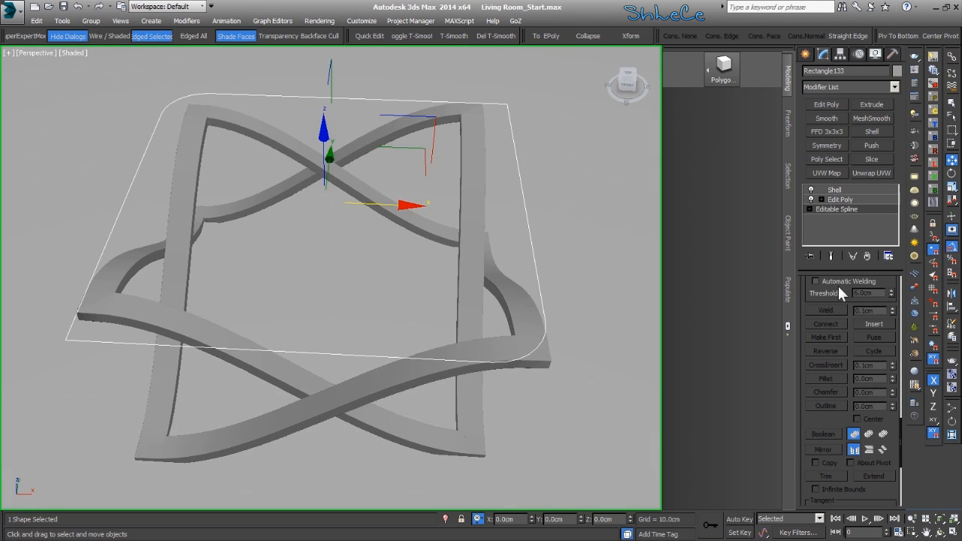
pyautogui.click(810, 209)
pyautogui.click(835, 228)
pyautogui.click(531, 248)
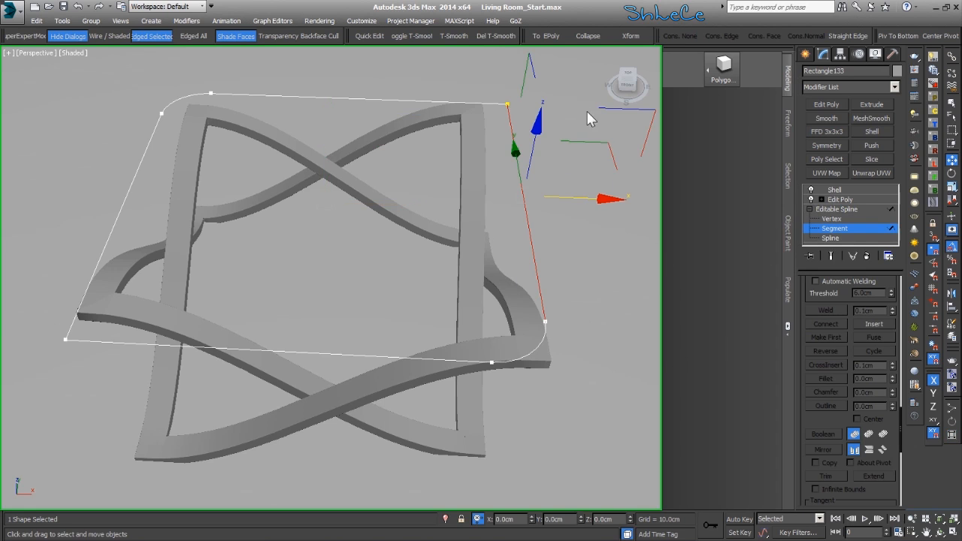
pyautogui.moveTo(643, 79); pyautogui.dragTo(506, 418)
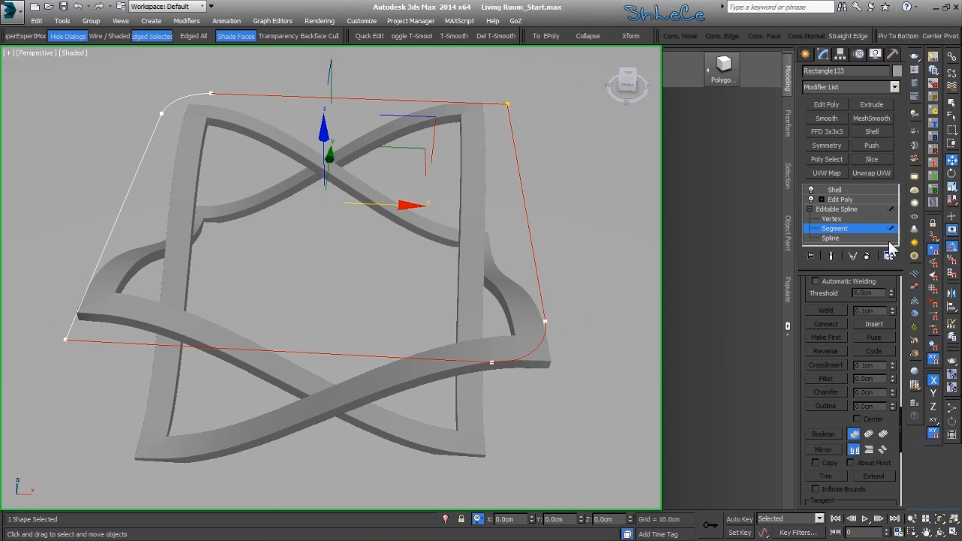
pyautogui.click(831, 255)
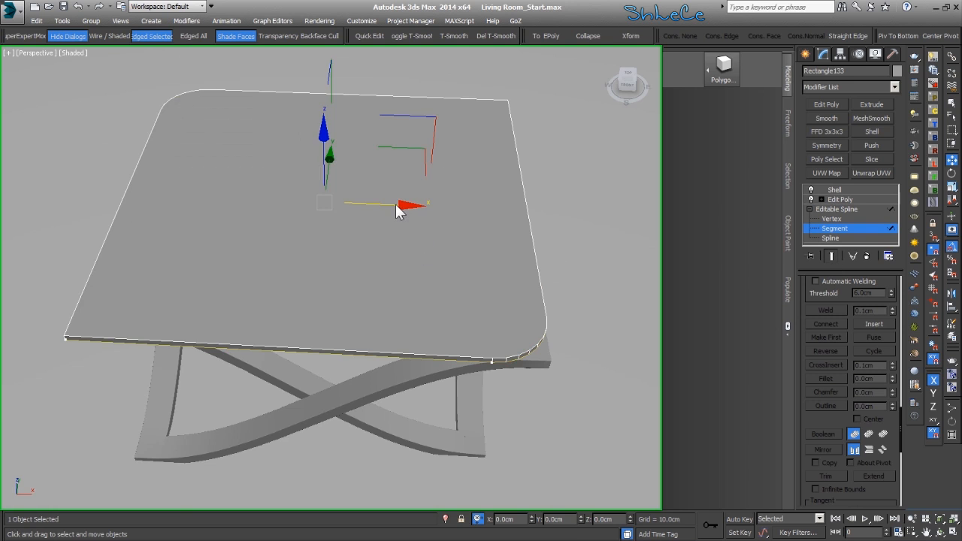
pyautogui.moveTo(101, 390); pyautogui.dragTo(53, 440)
pyautogui.moveTo(557, 211); pyautogui.dragTo(577, 215)
pyautogui.keyDown('alt'); pyautogui.moveTo(393, 258); pyautogui.dragTo(472, 228, button='middle'); pyautogui.keyUp('alt')
pyautogui.moveTo(444, 275); pyautogui.dragTo(401, 276, button='middle')
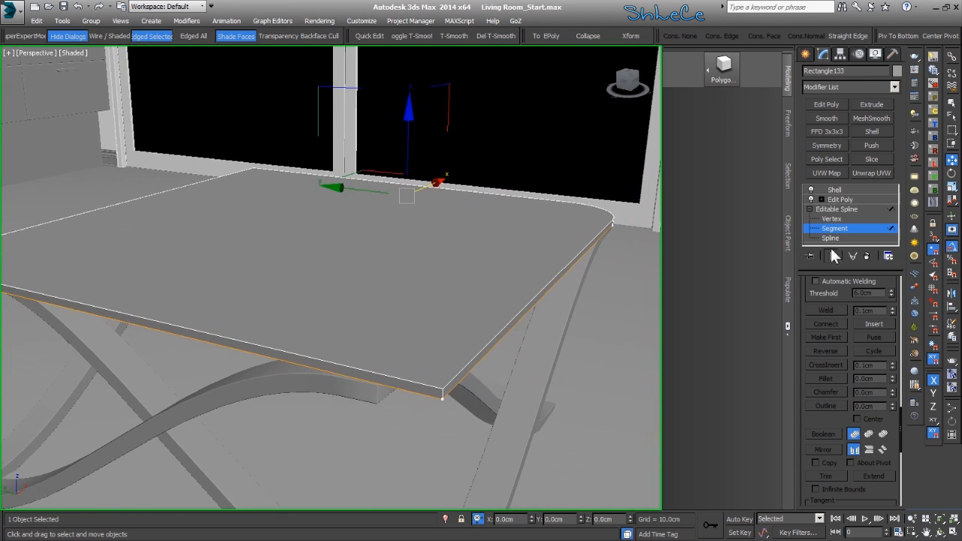
pyautogui.click(849, 231)
# Select both frames together with the tabletop and adjust their height along Z above the floor
pyautogui.scroll(-4, 460, 242)
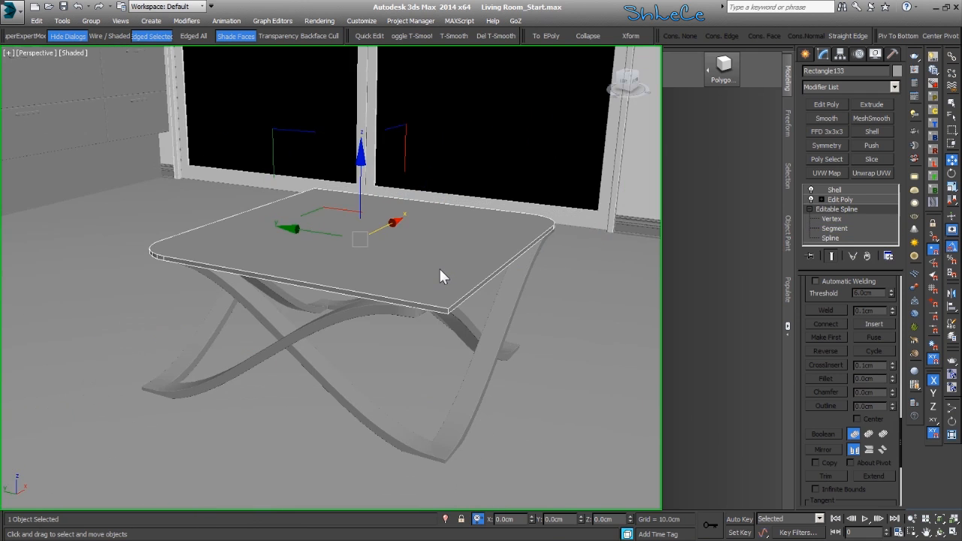
pyautogui.keyDown('ctrl'); pyautogui.click(258, 316); pyautogui.keyUp('ctrl')
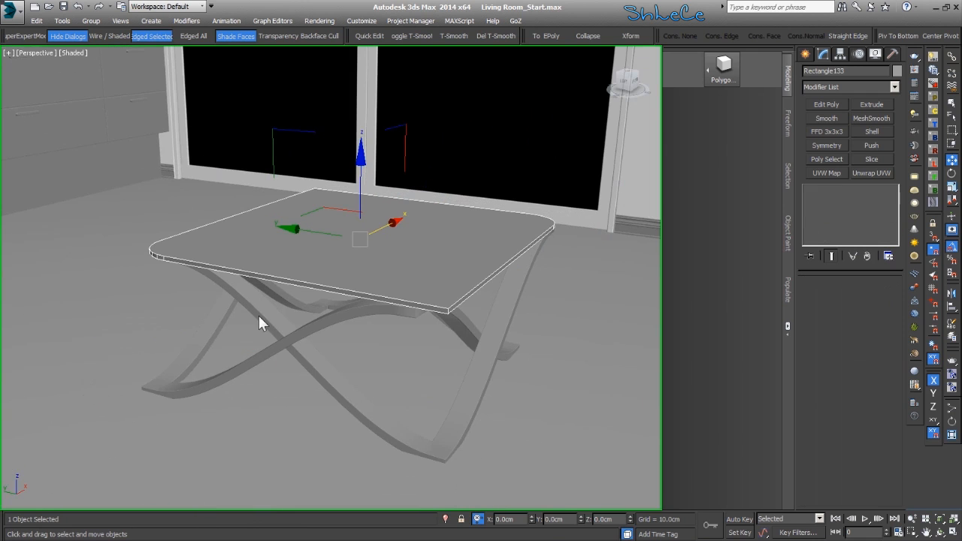
pyautogui.keyDown('ctrl'); pyautogui.click(270, 354); pyautogui.keyUp('ctrl')
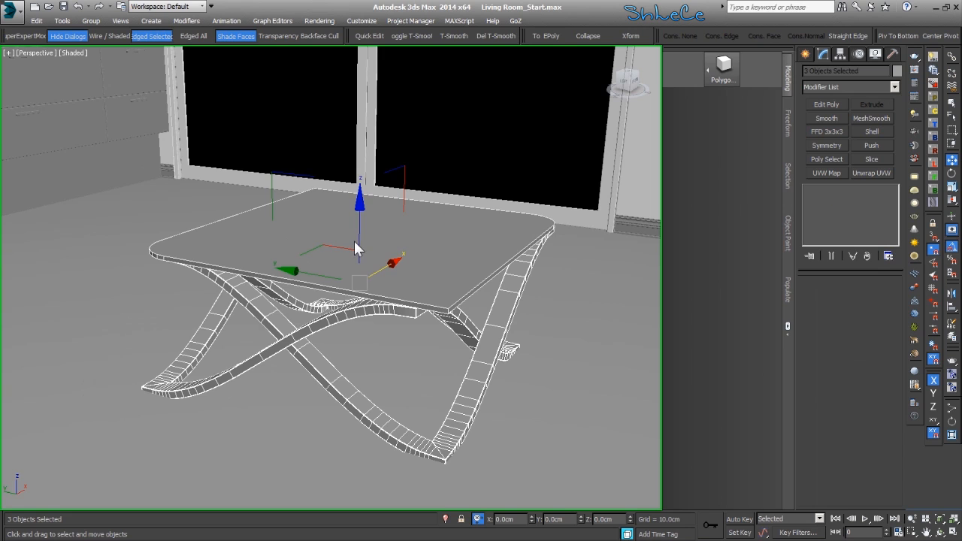
pyautogui.press('j')
pyautogui.moveTo(361, 237)
pyautogui.mouseDown()
pyautogui.moveTo(360, 225)
pyautogui.moveTo(372, 235)
pyautogui.mouseUp()
pyautogui.scroll(-5, 369, 294)
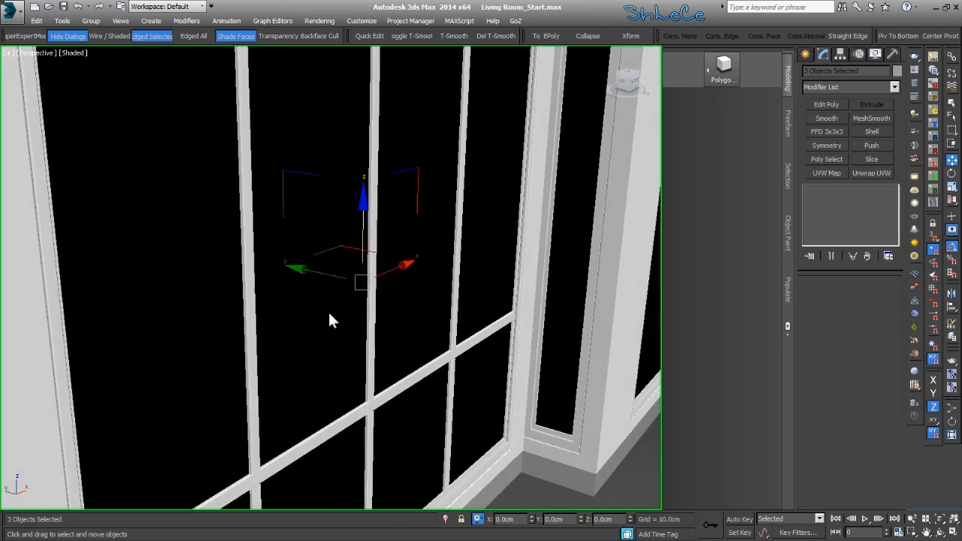
pyautogui.scroll(5, 329, 320)
pyautogui.keyDown('alt'); pyautogui.moveTo(339, 323); pyautogui.dragTo(351, 304, button='middle'); pyautogui.keyUp('alt')
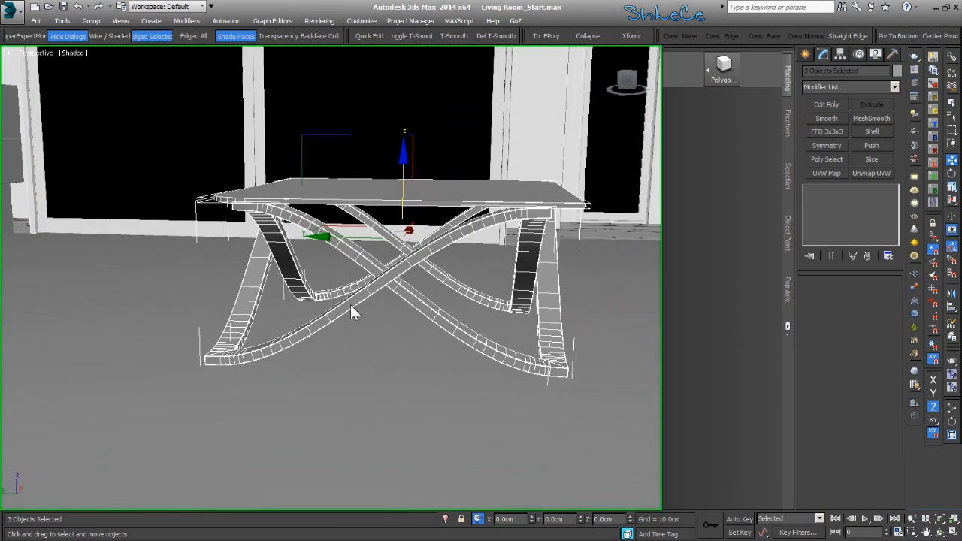
# Group the tabletop and the two frames under the default group name
pyautogui.click(90, 21)
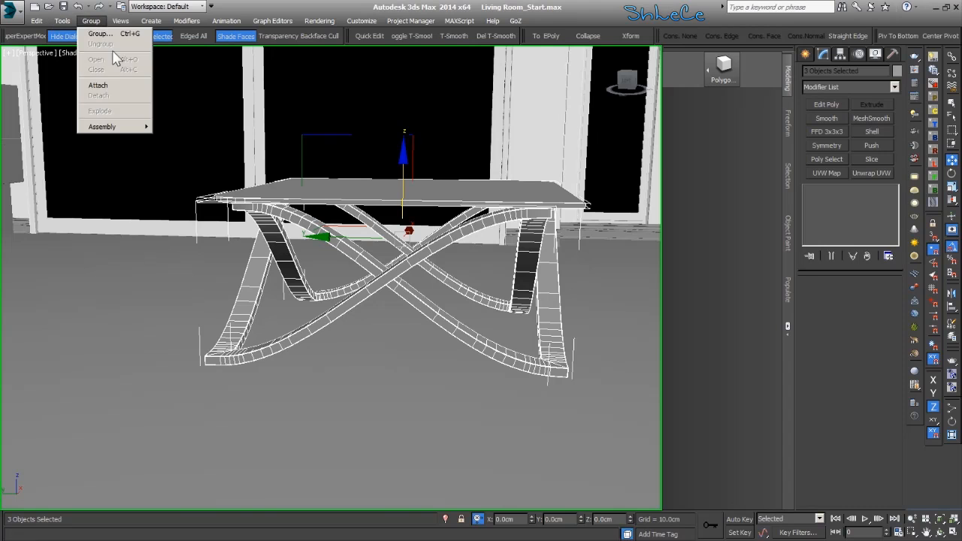
pyautogui.click(98, 33)
pyautogui.click(490, 295)
pyautogui.keyDown('alt'); pyautogui.moveTo(481, 301); pyautogui.dragTo(416, 358, button='middle'); pyautogui.keyUp('alt')
pyautogui.scroll(6, 398, 357)
pyautogui.scroll(-6, 377, 355)
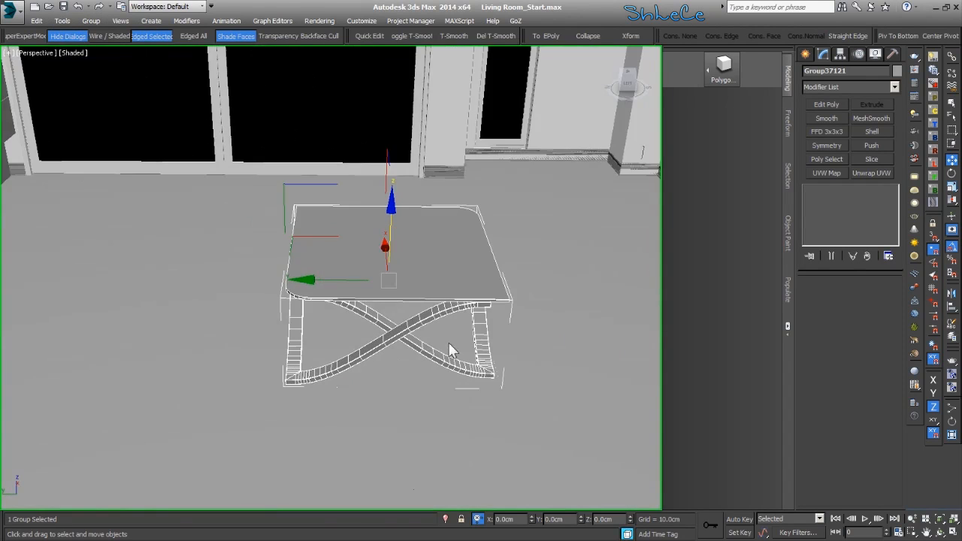
# Widen the perspective view's field of view in the viewport configuration
pyautogui.rightClick(938, 519)
pyautogui.doubleClick(388, 318)
pyautogui.click(584, 413)
pyautogui.scroll(5, 343, 299)
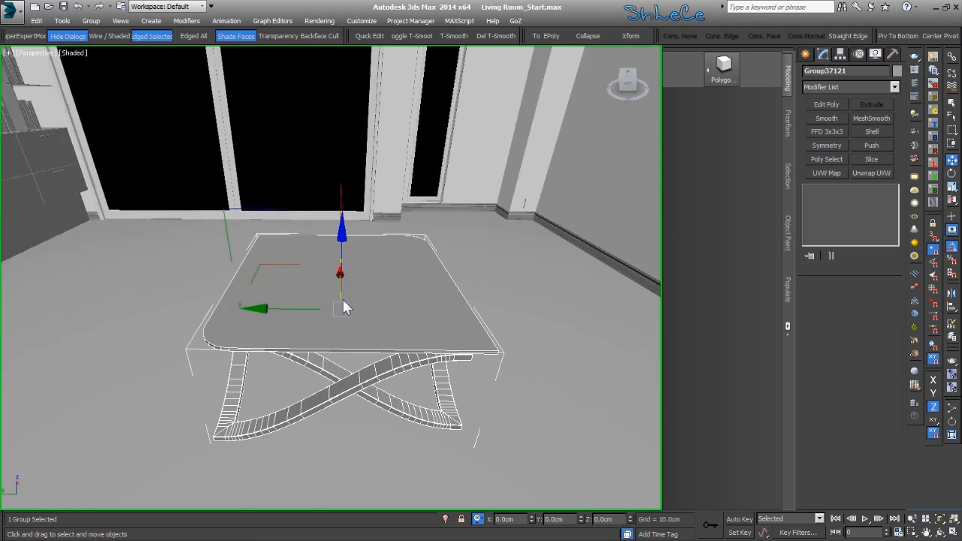
pyautogui.keyDown('alt'); pyautogui.moveTo(343, 300); pyautogui.dragTo(355, 299, button='middle'); pyautogui.keyUp('alt')
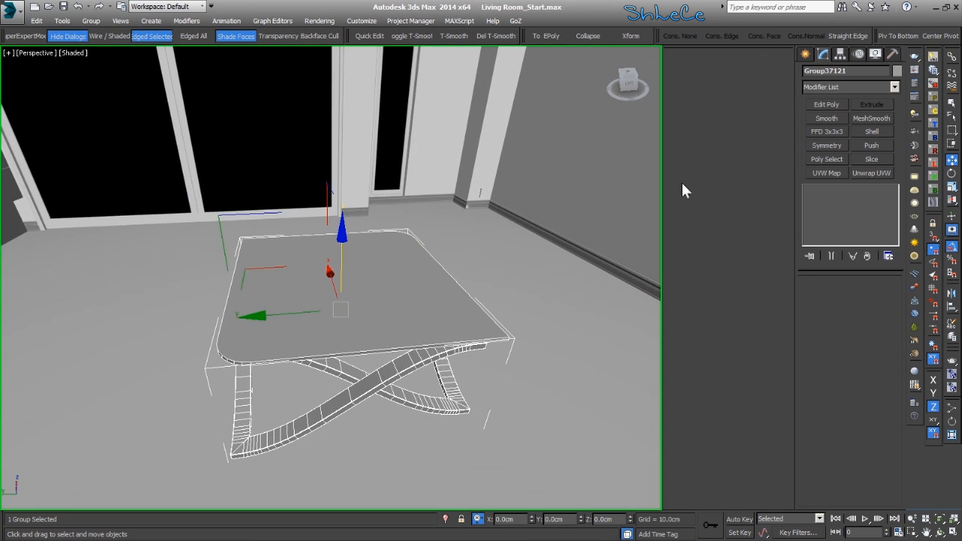